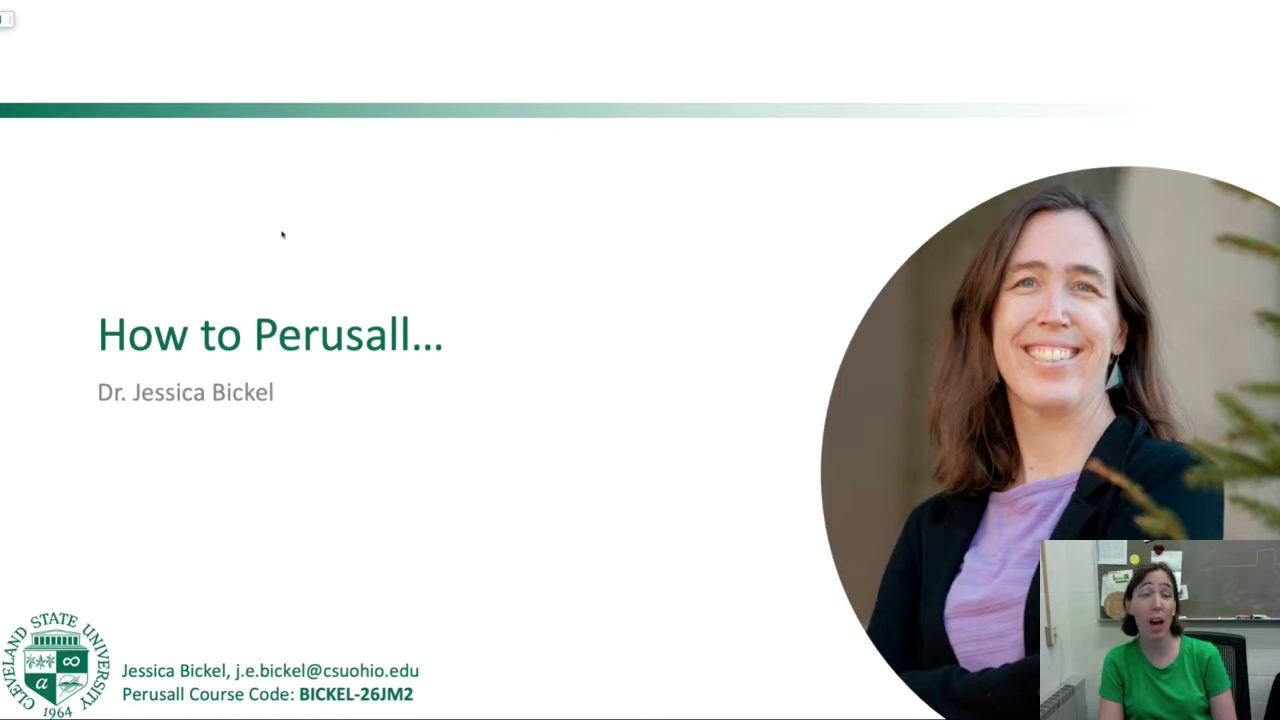
key("Right")
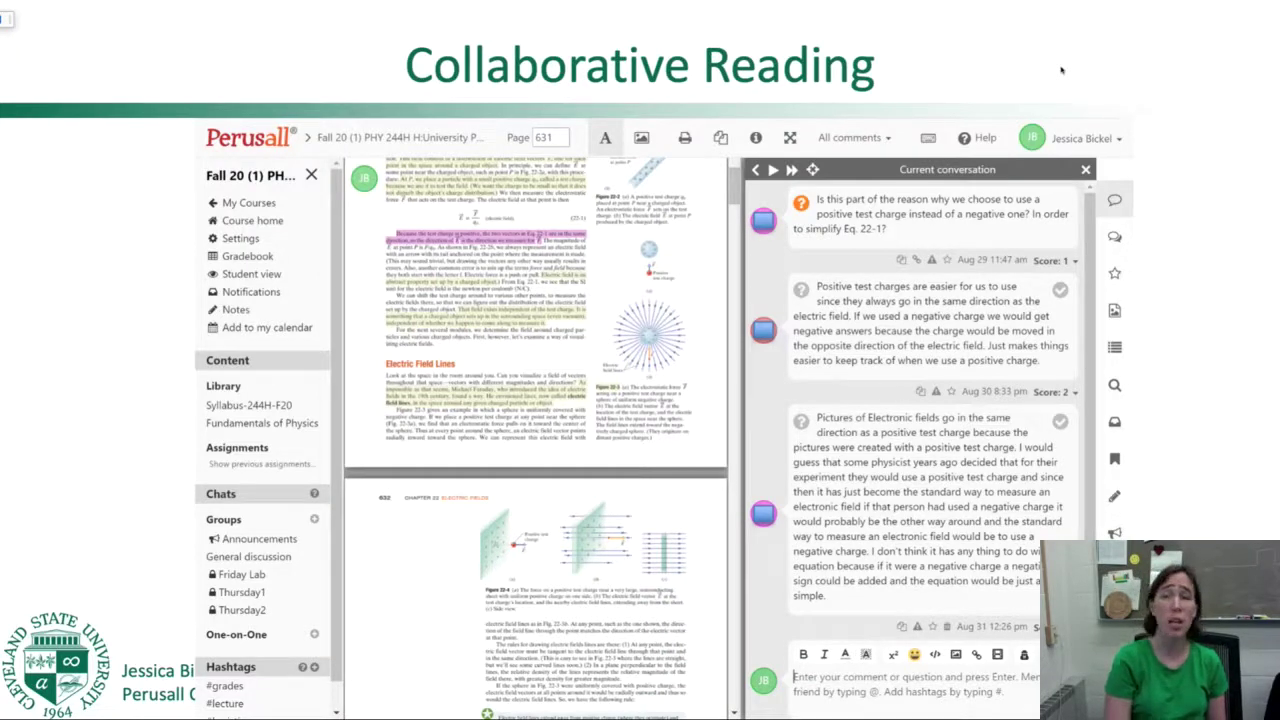
key("Right")
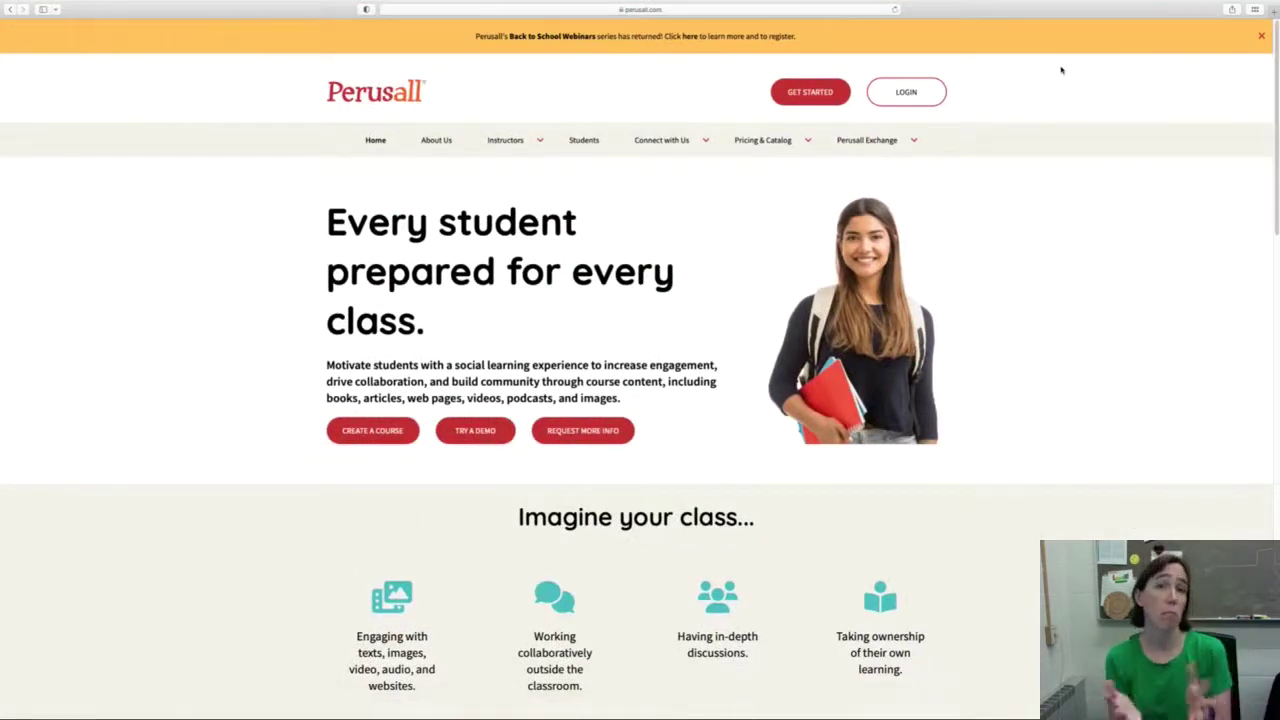
Log in to Perusall and open the TeachingEnhancementAward course.
left_click(916, 93)
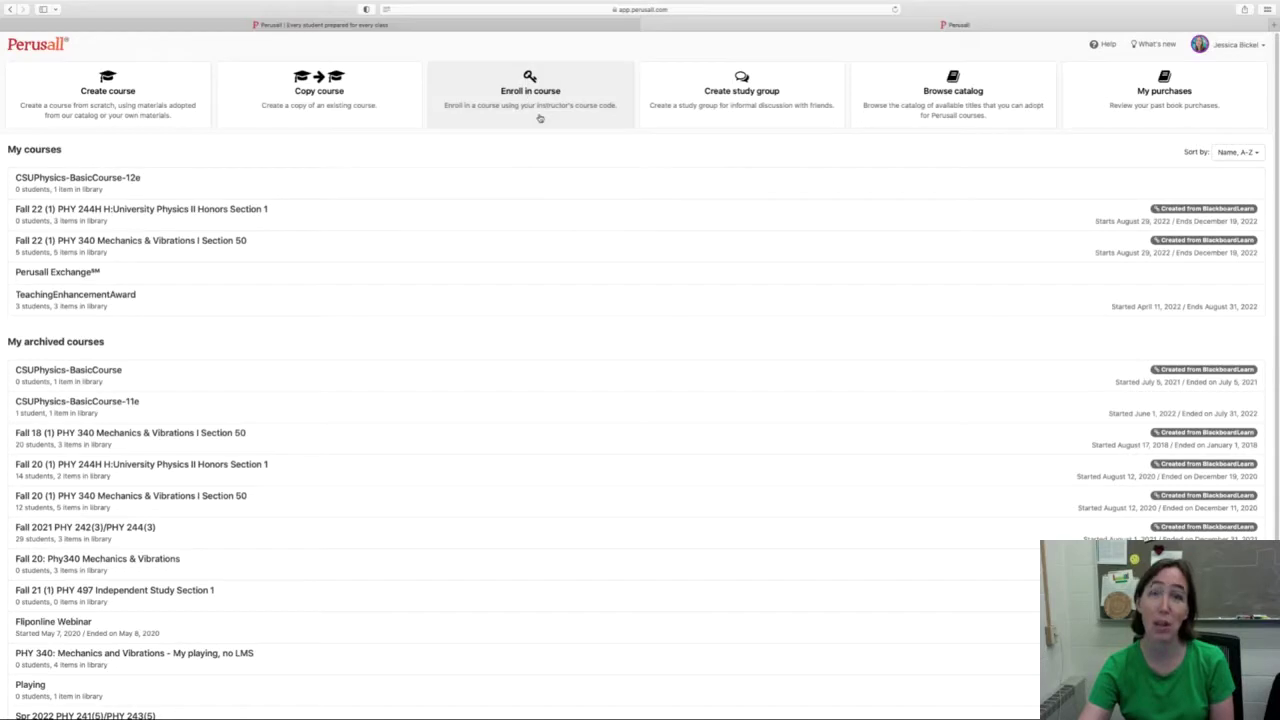
left_click(129, 306)
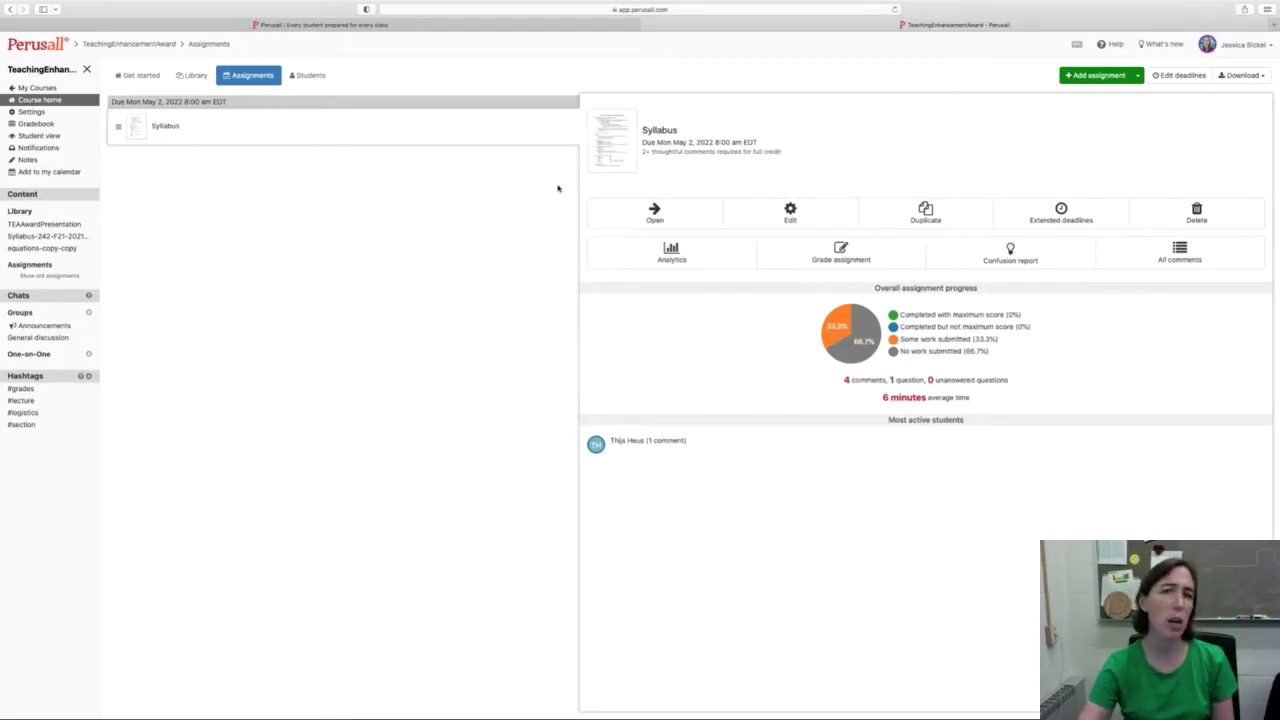
Set the Syllabus assignment's submission deadline to August 31, 2022 in its assignment options, keeping the time at 8:00 AM.
left_click(790, 216)
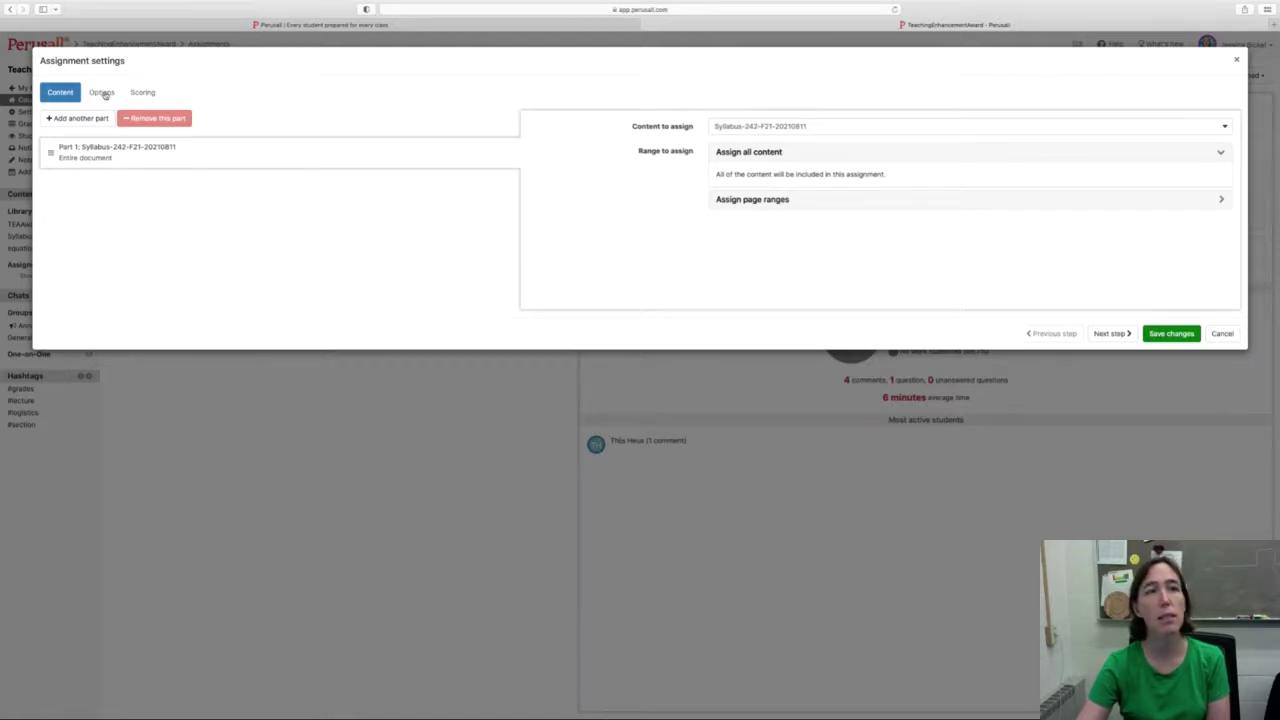
left_click(103, 92)
left_click(483, 118)
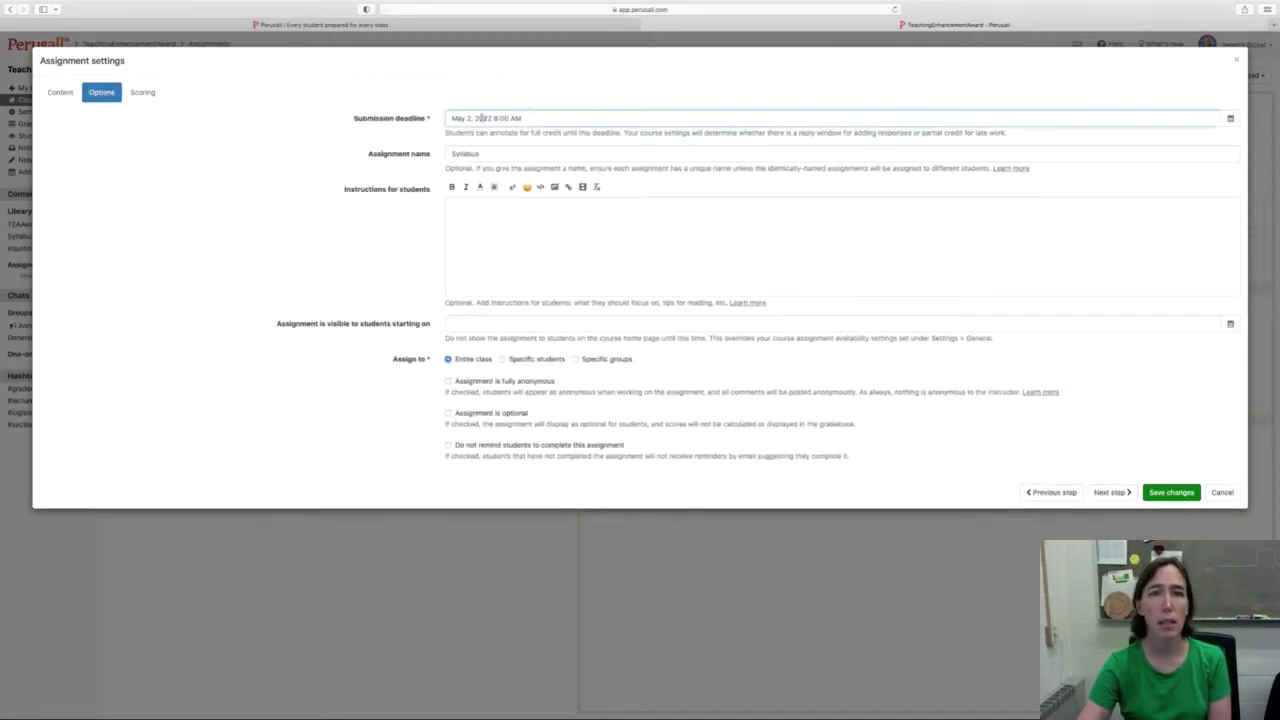
left_click(1230, 118)
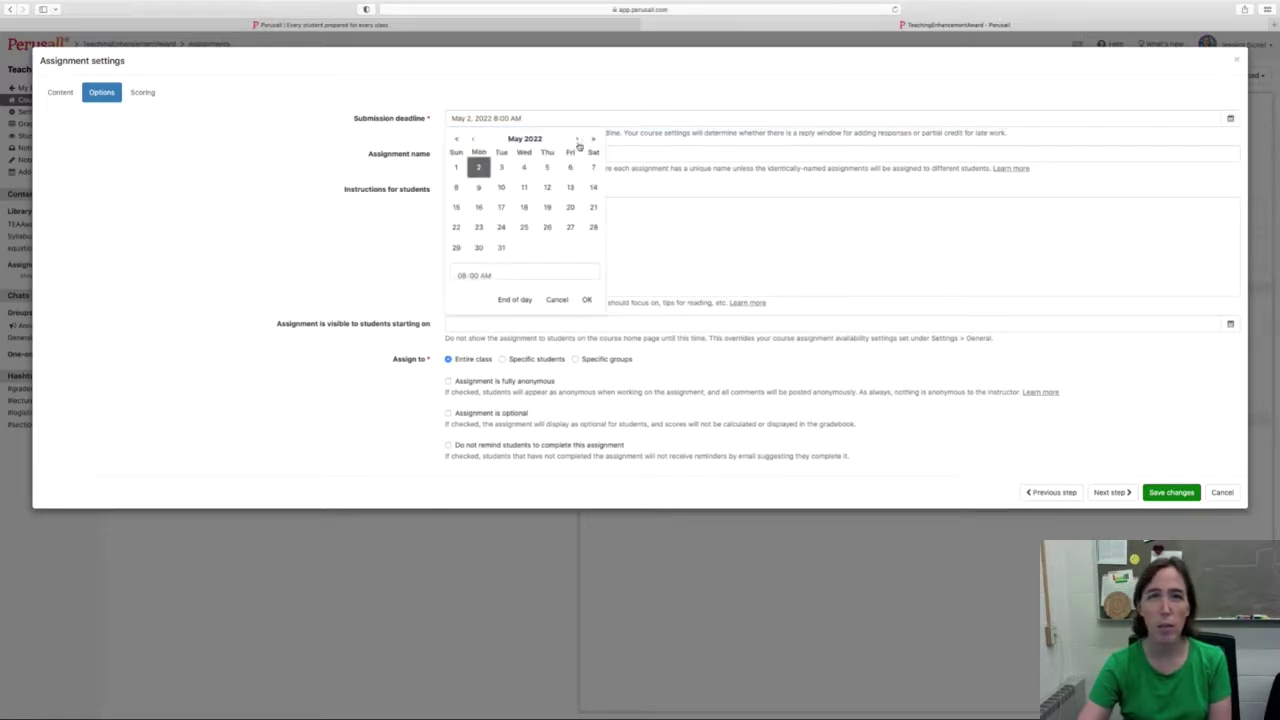
left_click(577, 140)
left_click(577, 140)
left_click(577, 140)
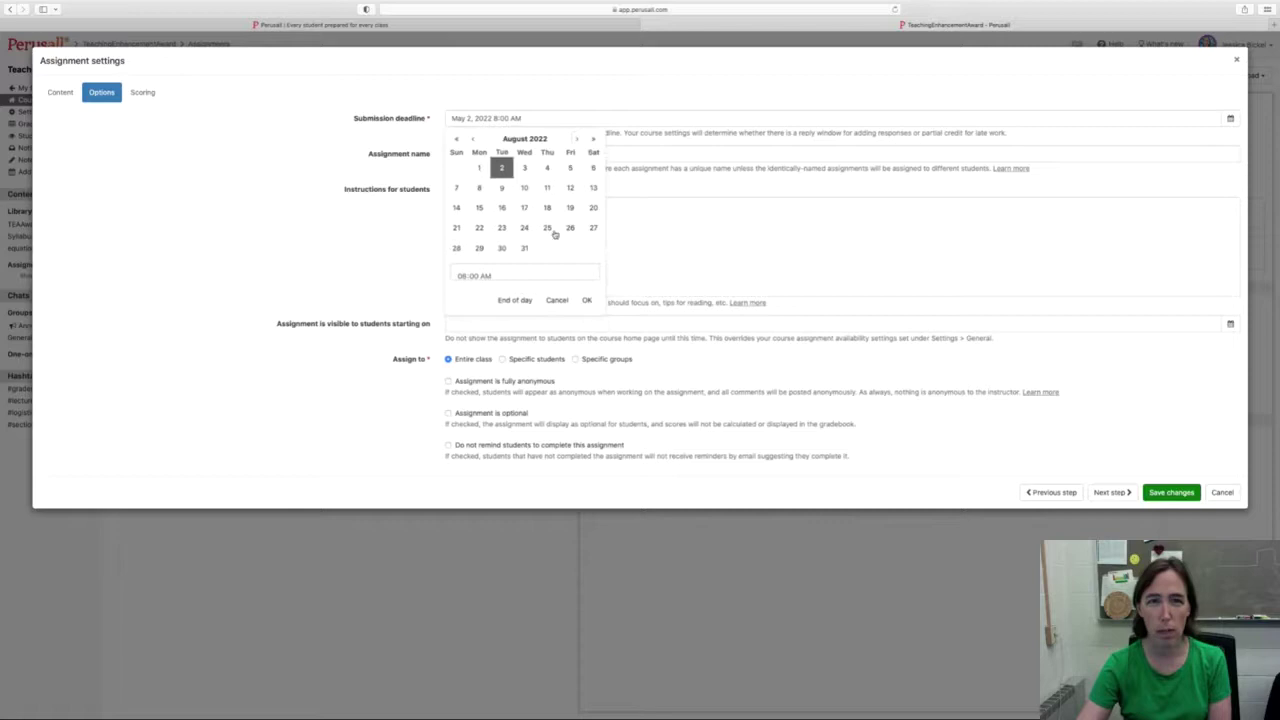
left_click(522, 250)
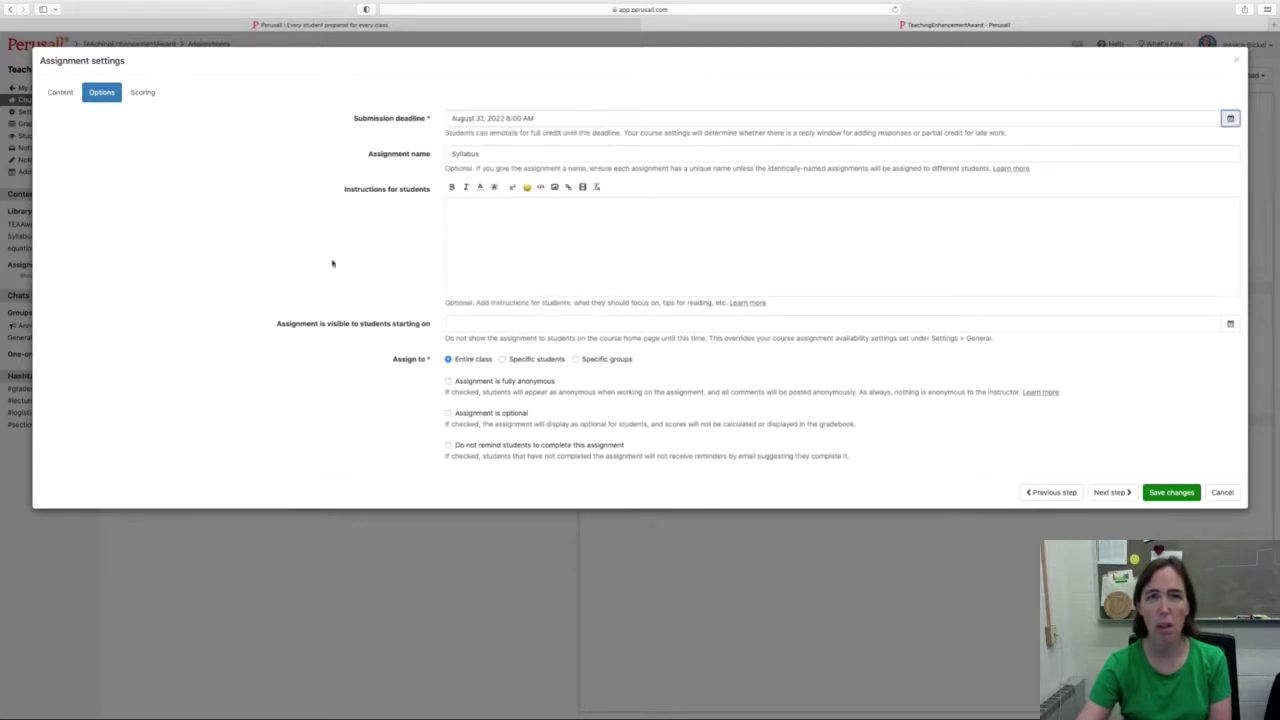
Enter the student instructions "Say hello and make one comment." for the Syllabus assignment and save the changes.
left_click(529, 235)
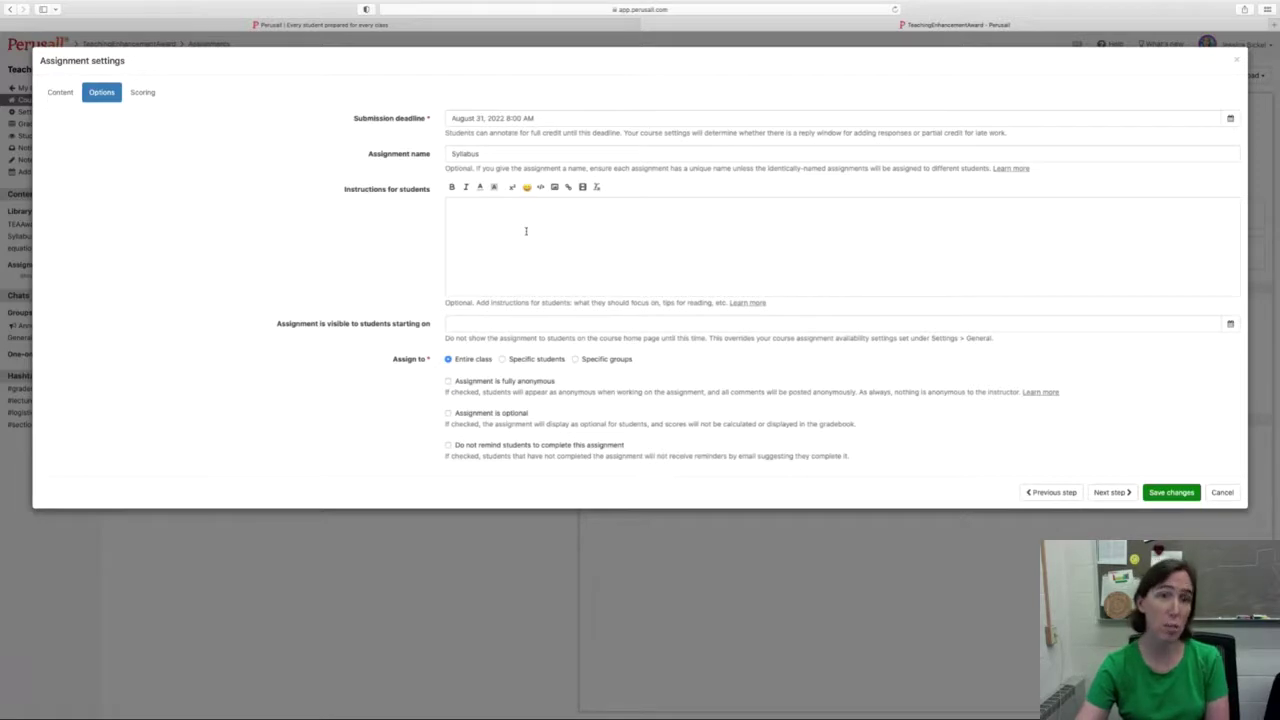
type("Syl")
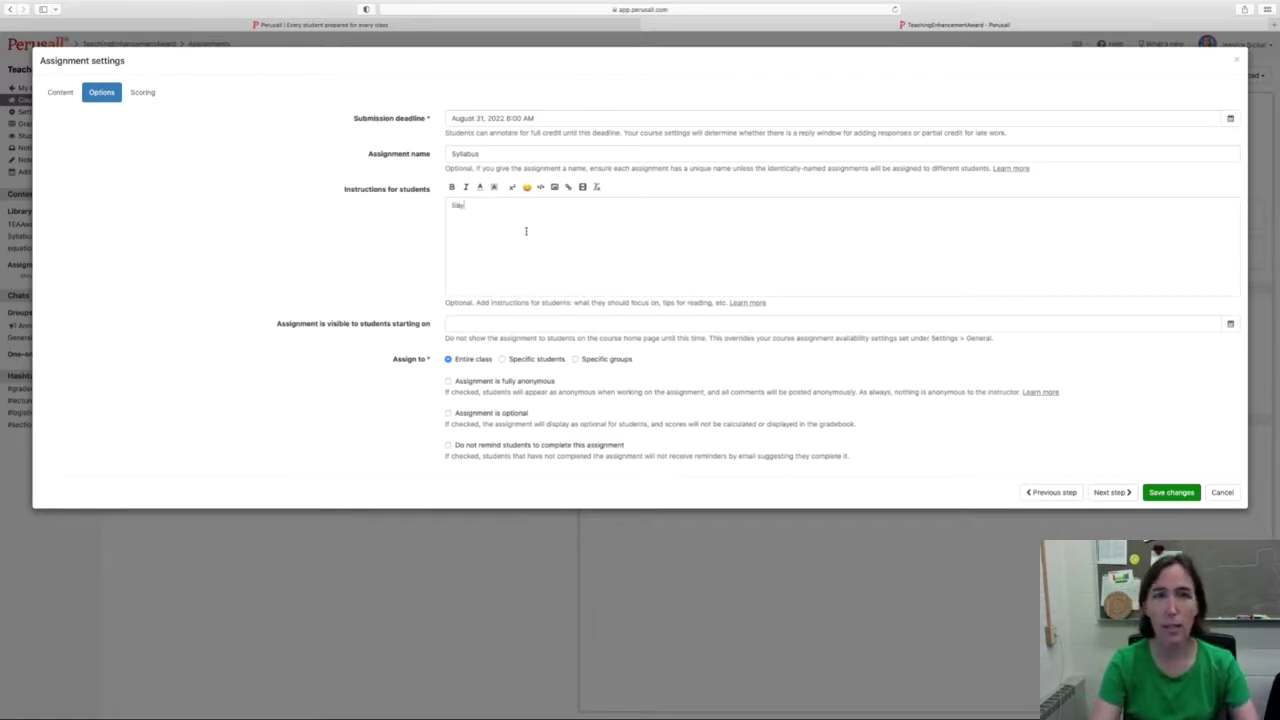
type(" hello and wel")
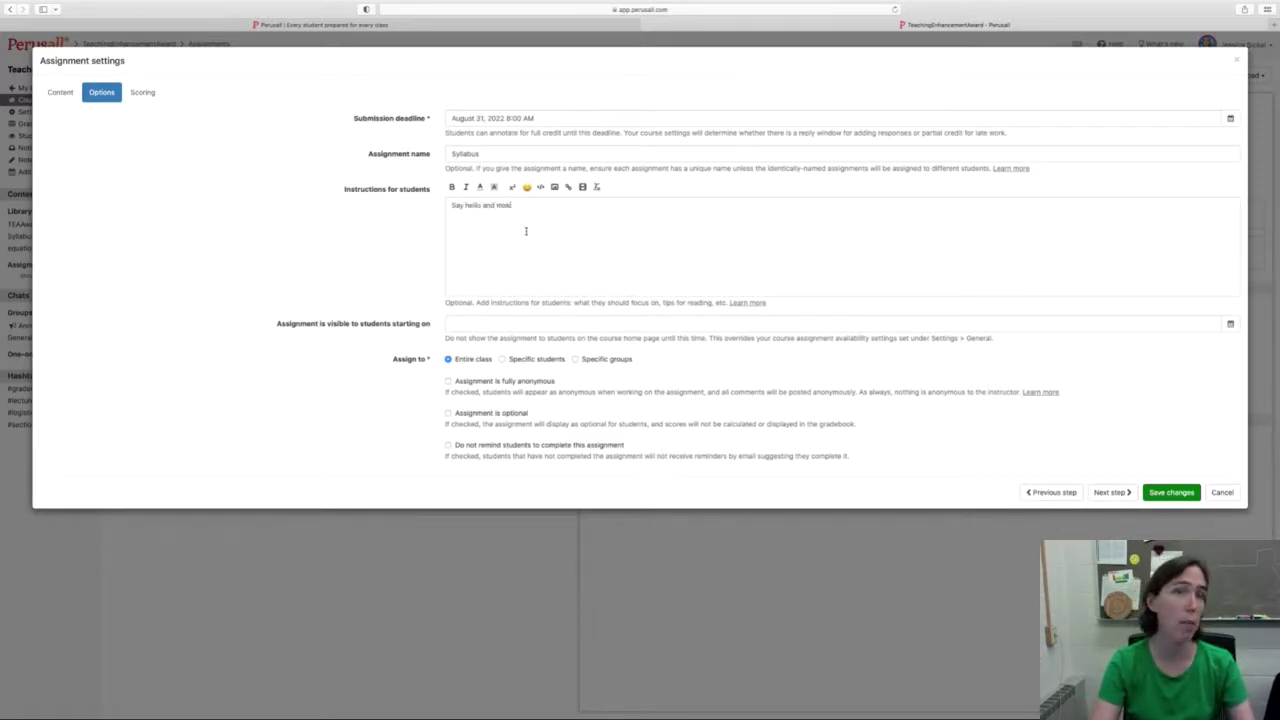
type("e one comment")
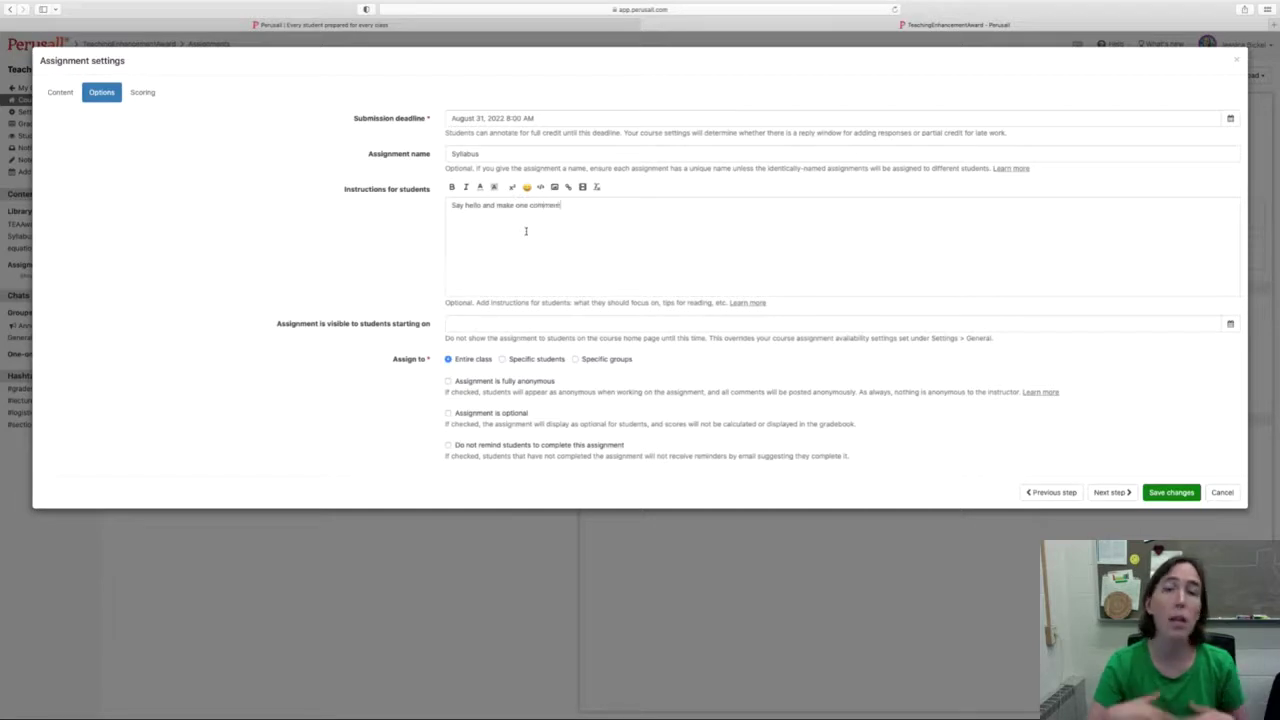
type(".")
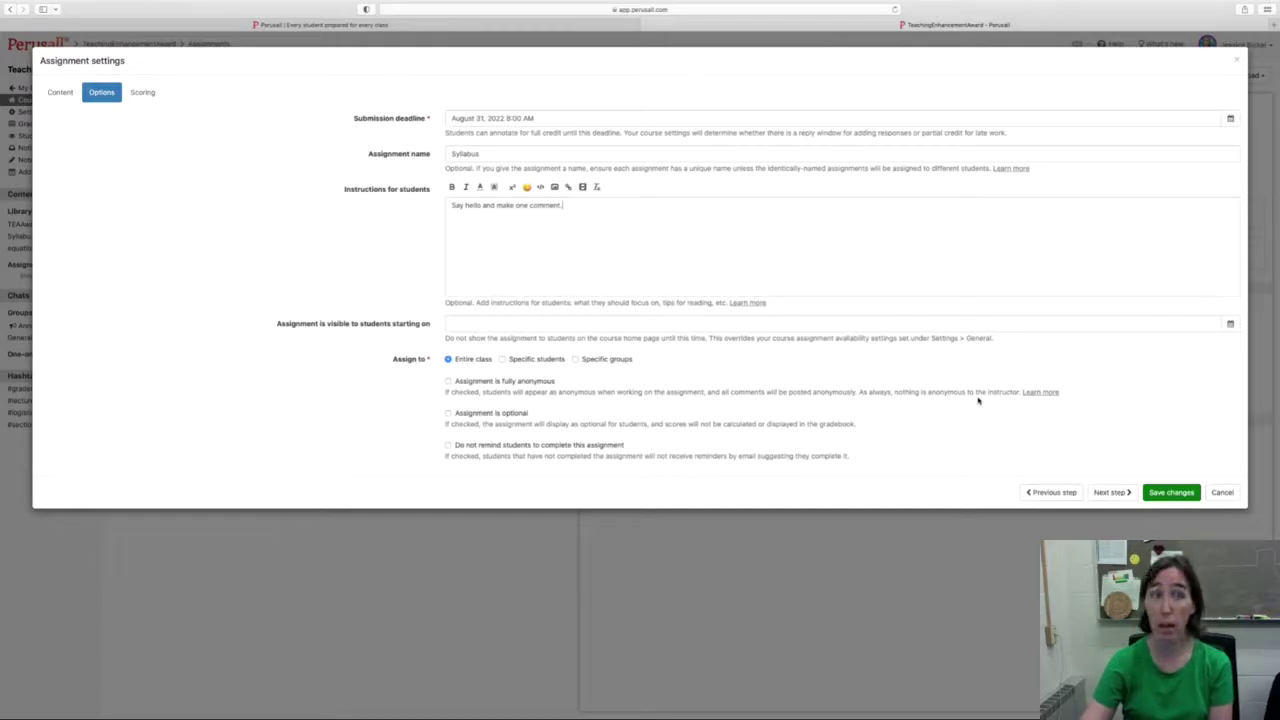
left_click(1171, 492)
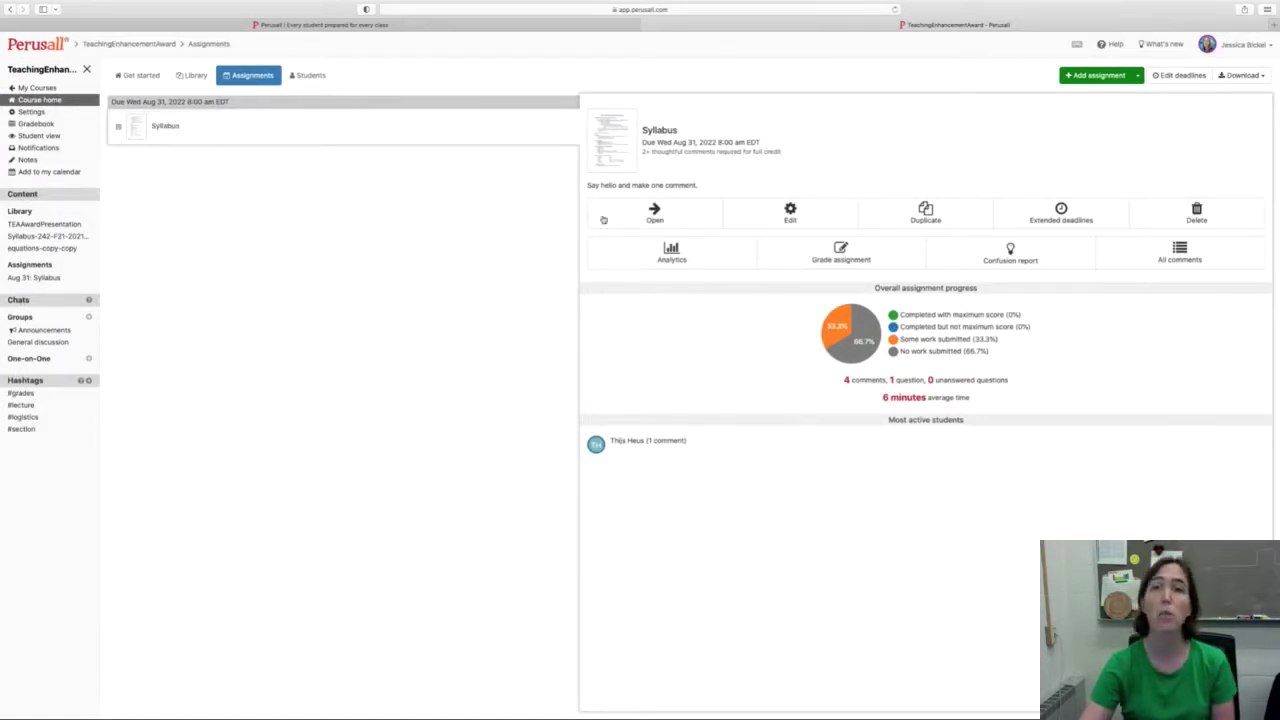
Open the Syllabus assignment and review its comment requirement and student instructions in the assignment information.
left_click(653, 215)
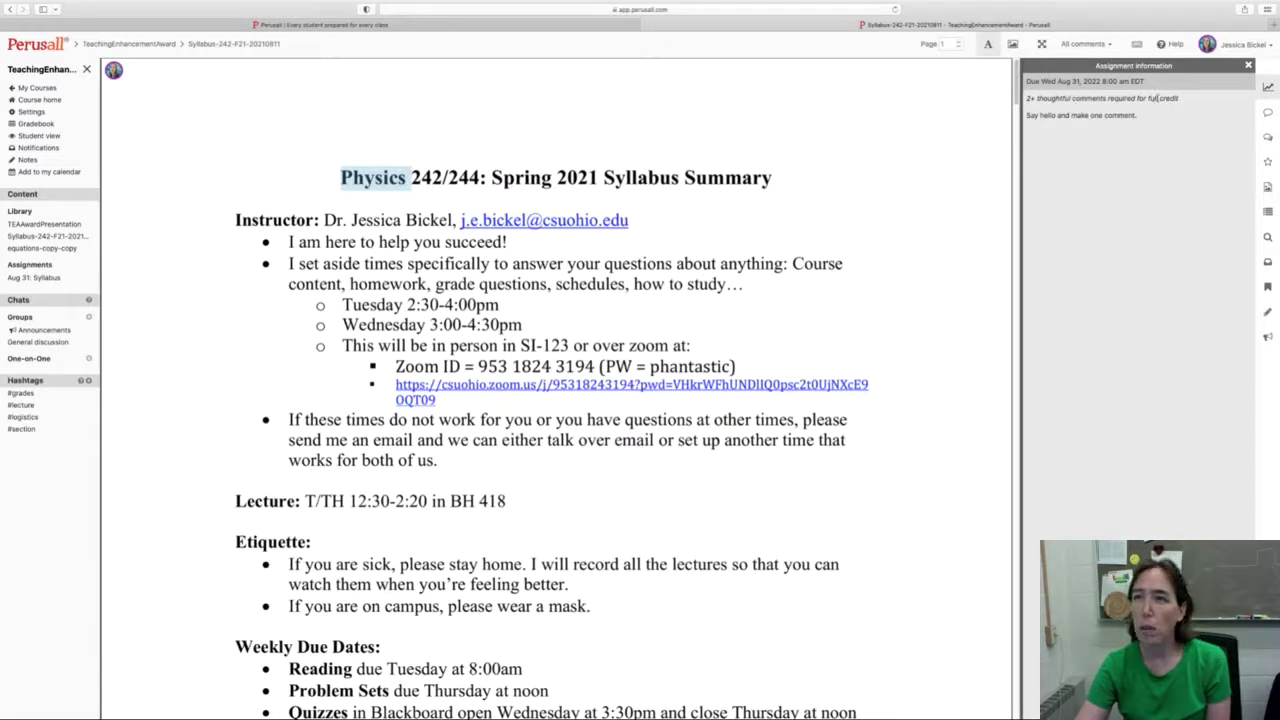
left_click_drag(1180, 98, 1036, 88)
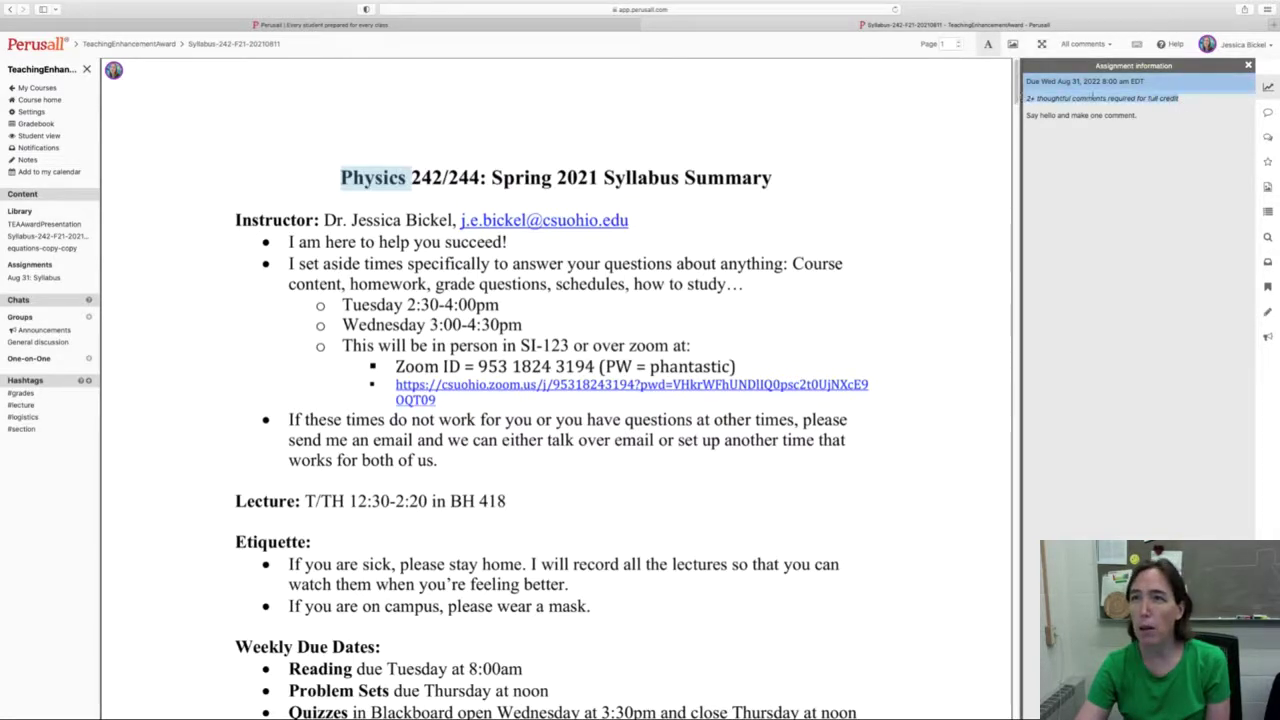
left_click(1085, 98)
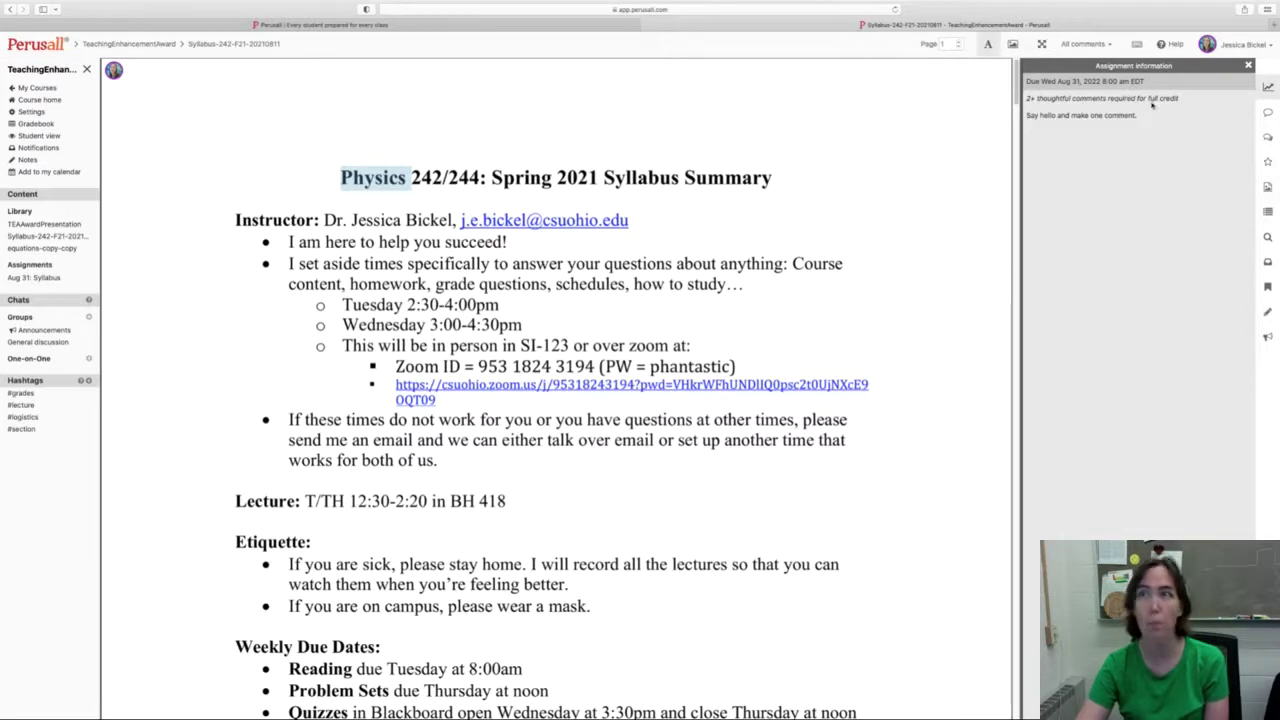
left_click_drag(1142, 116, 1020, 115)
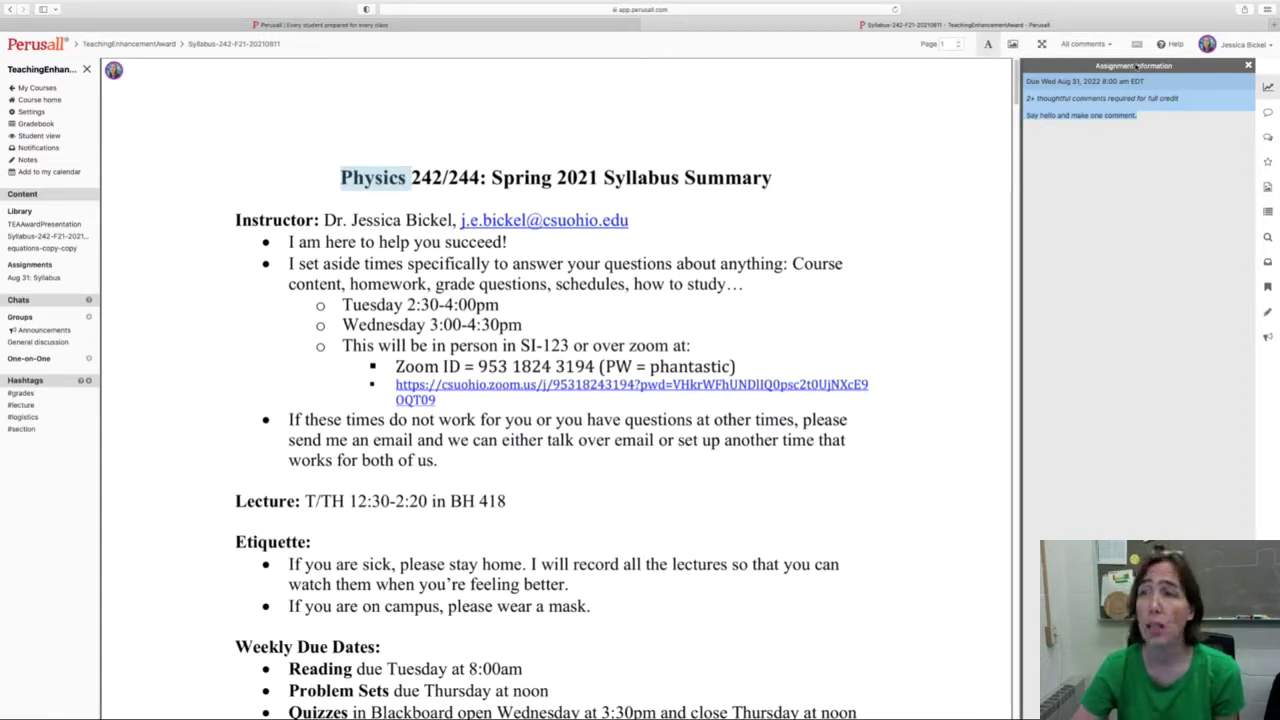
Open the conversation on the highlighted word "Physics", add the LaTeX equation V=\frac{4}{3}\pi r^3 to the NASA video comment, and submit it.
left_click(370, 180)
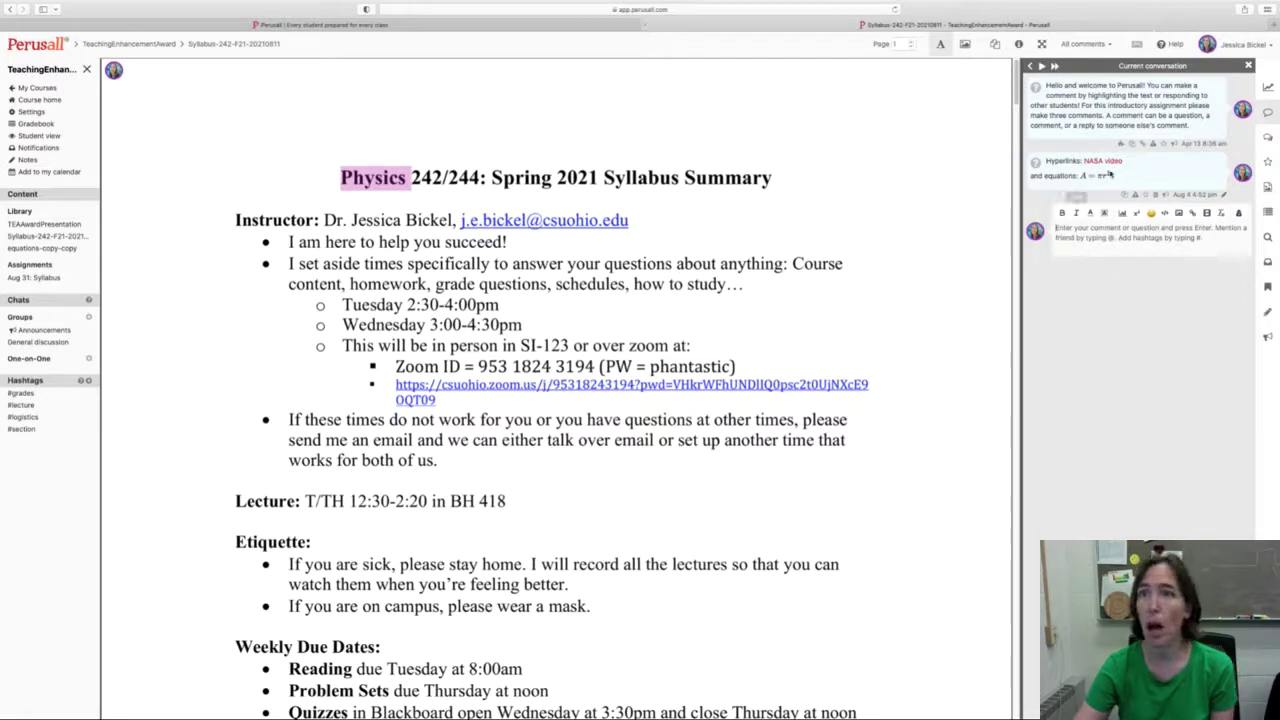
left_click(1072, 178)
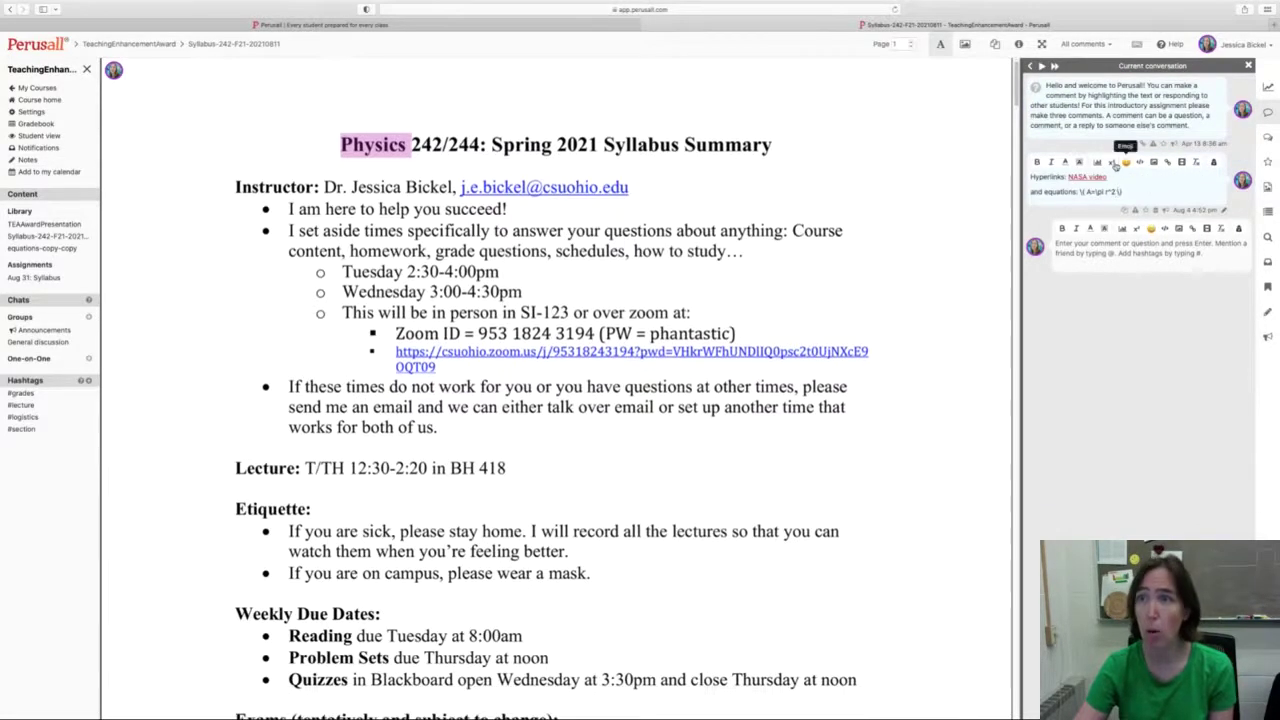
left_click(1113, 163)
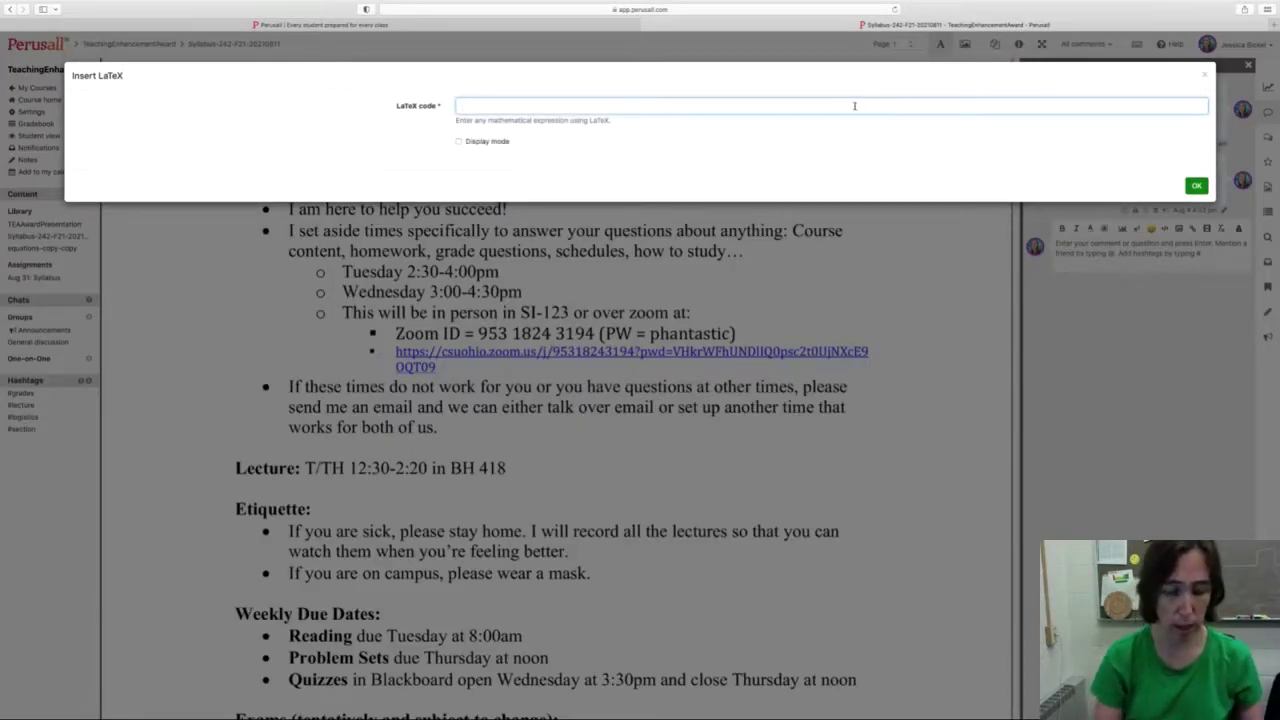
key("super+t")
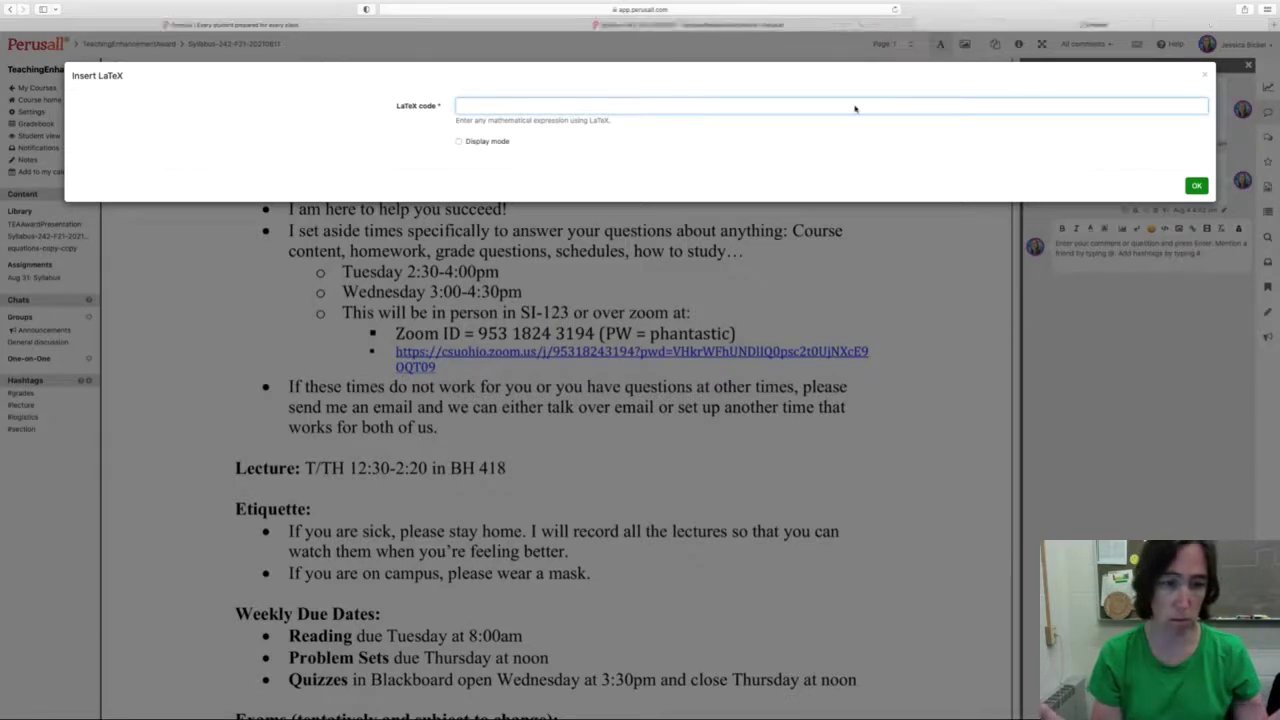
left_click(797, 30)
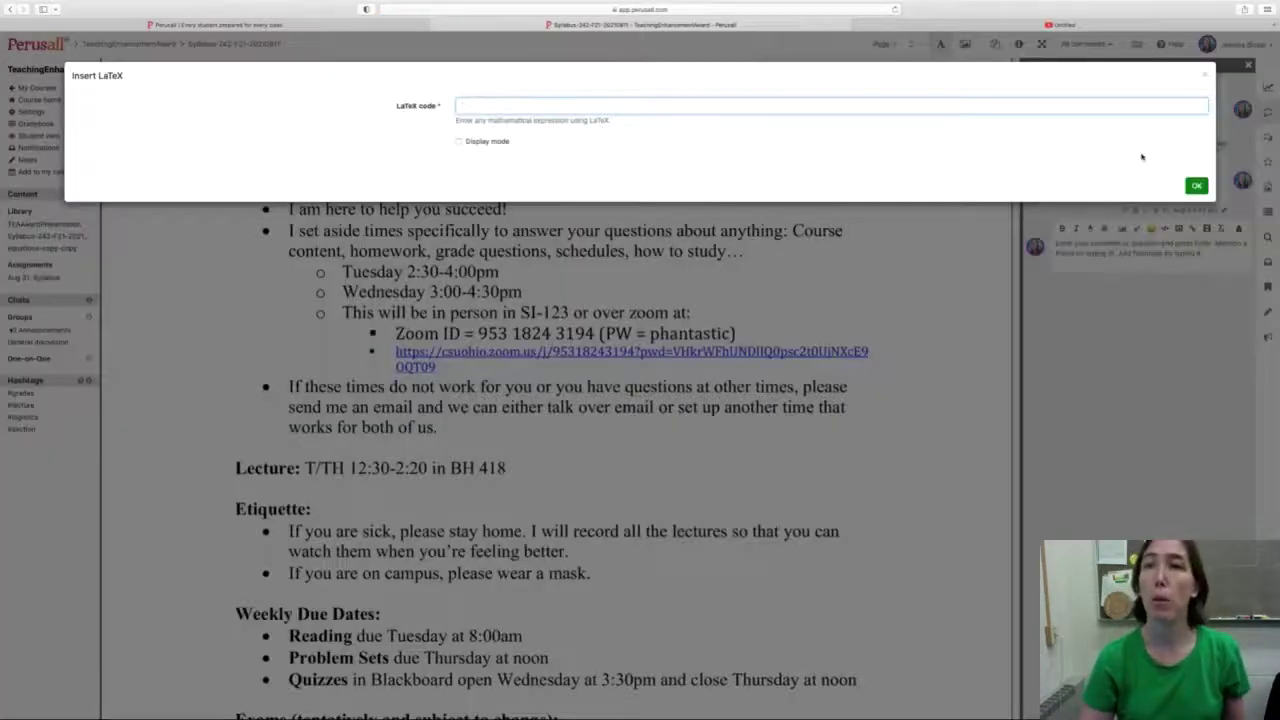
left_click(598, 105)
type("V=\frac{")
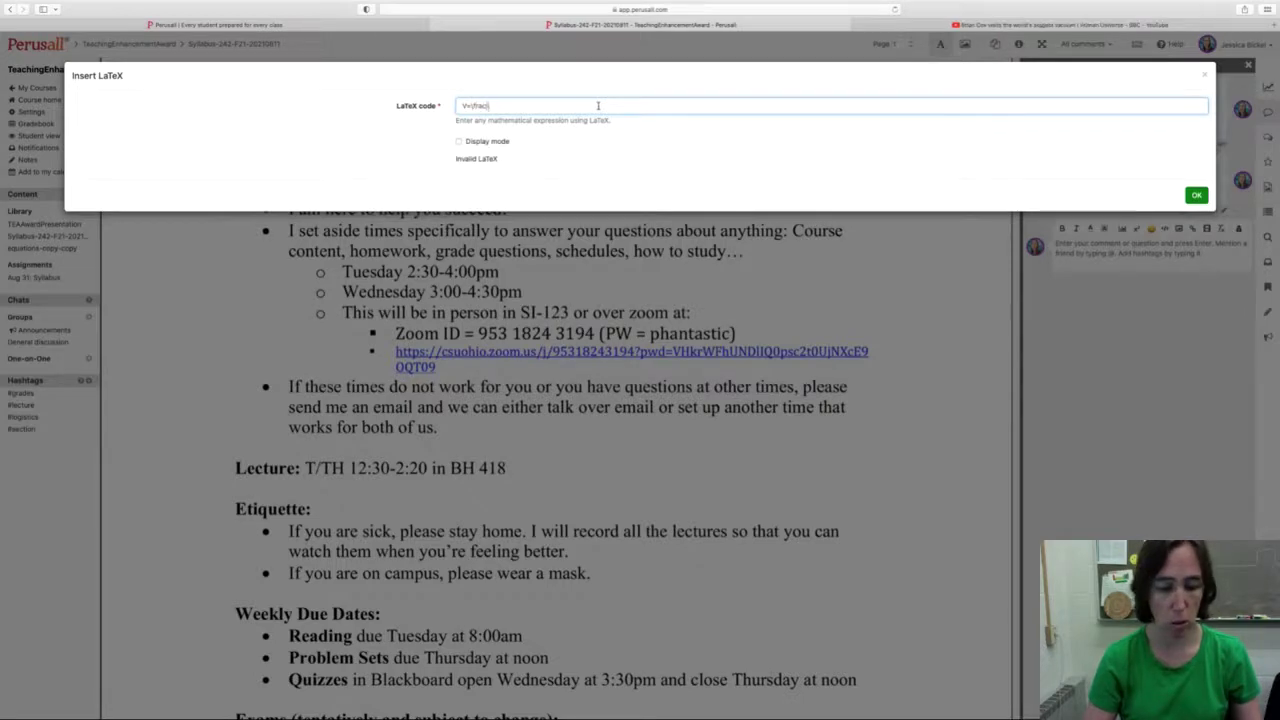
type("4}{3}")
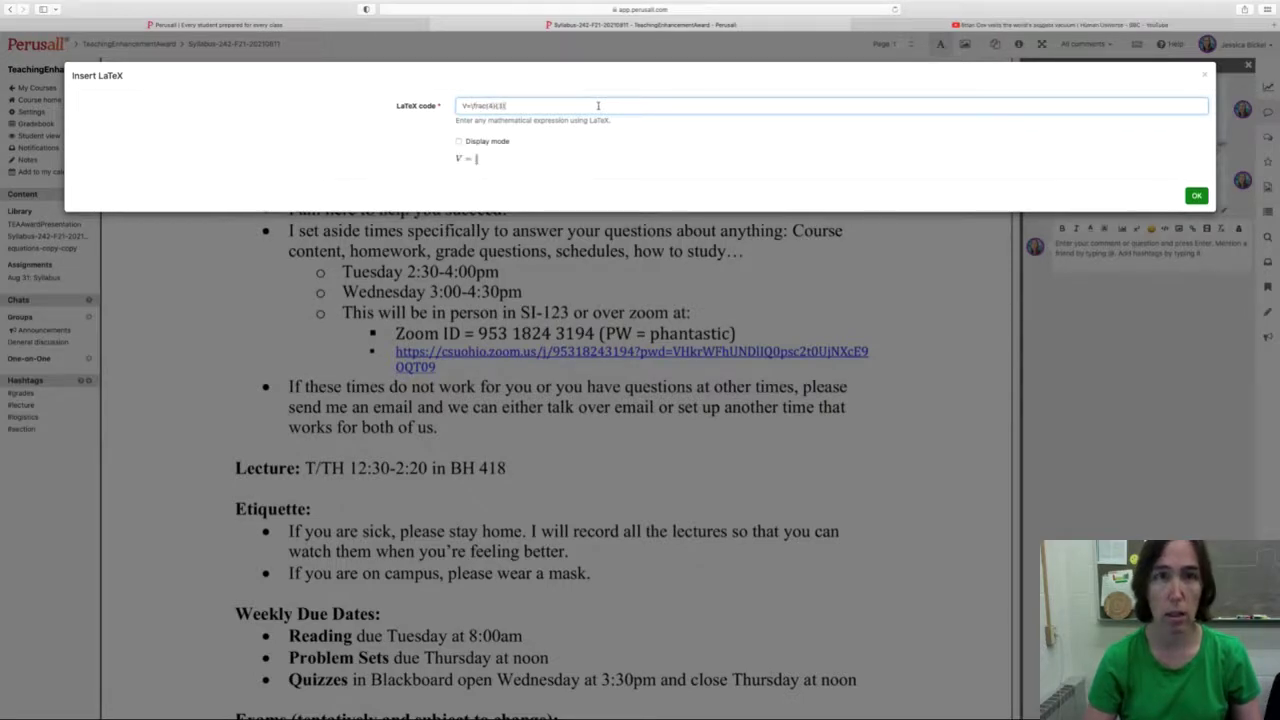
type("\\pi")
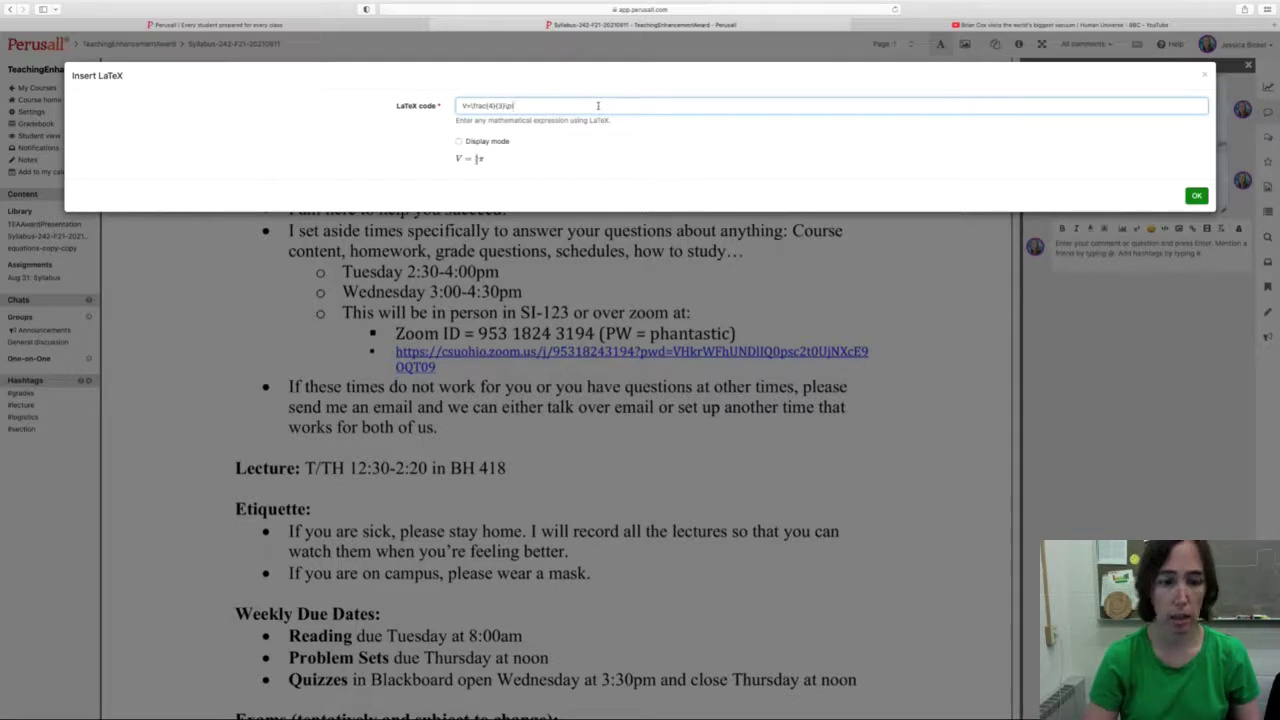
type(" r^3")
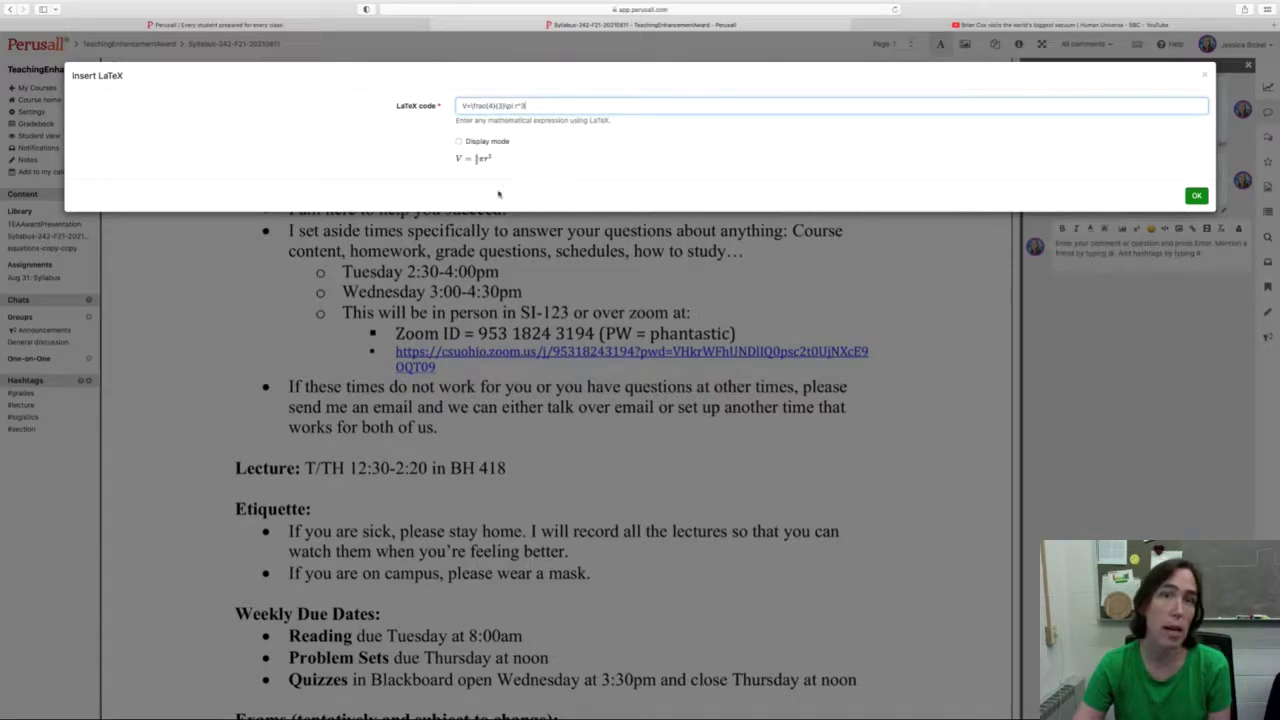
left_click(1192, 197)
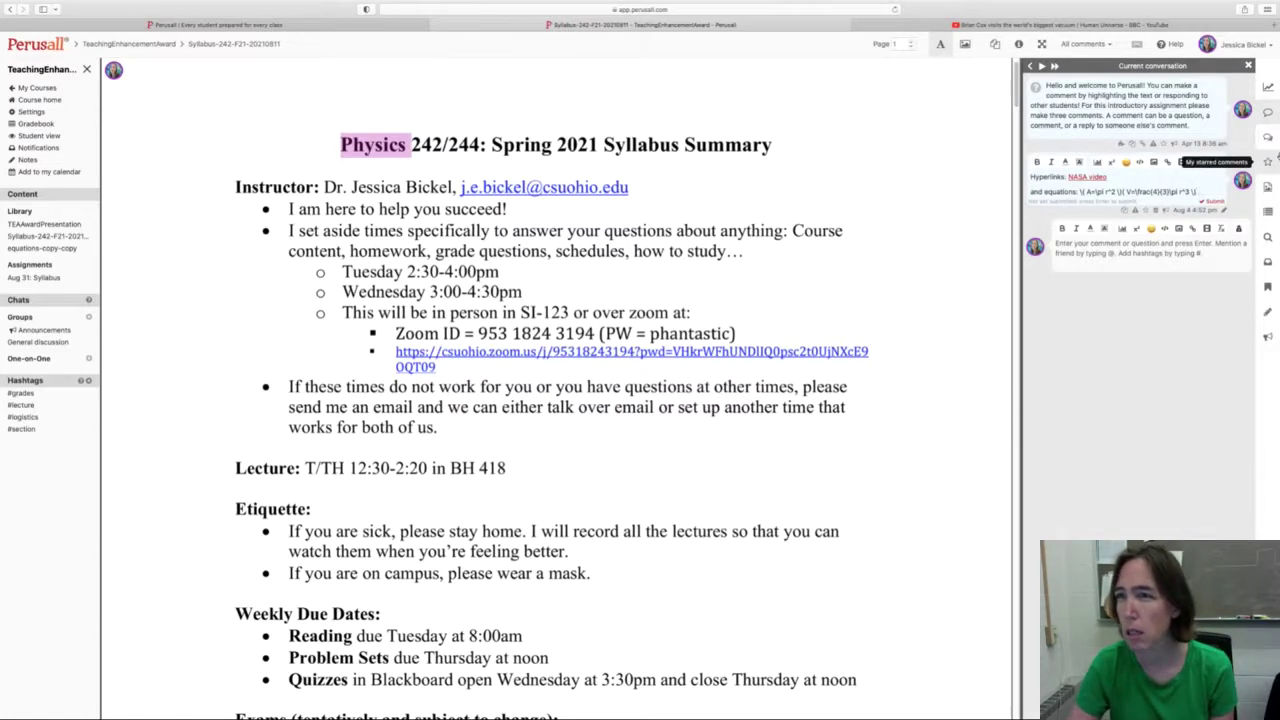
key("Return")
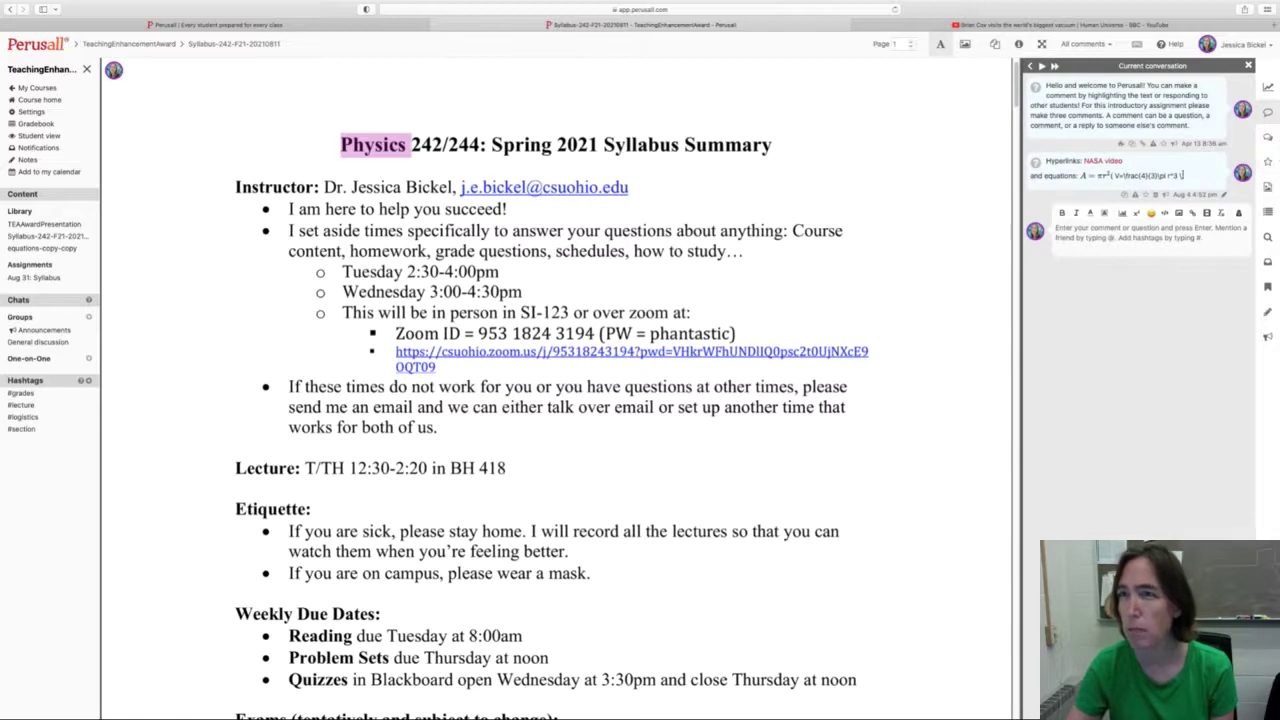
Delete the added V=\frac{4}{3}\pi r^3 code from the NASA video comment and resubmit it.
left_click(1182, 175)
left_click_drag(1205, 192, 1206, 192)
key("BackSpace")
key("Return")
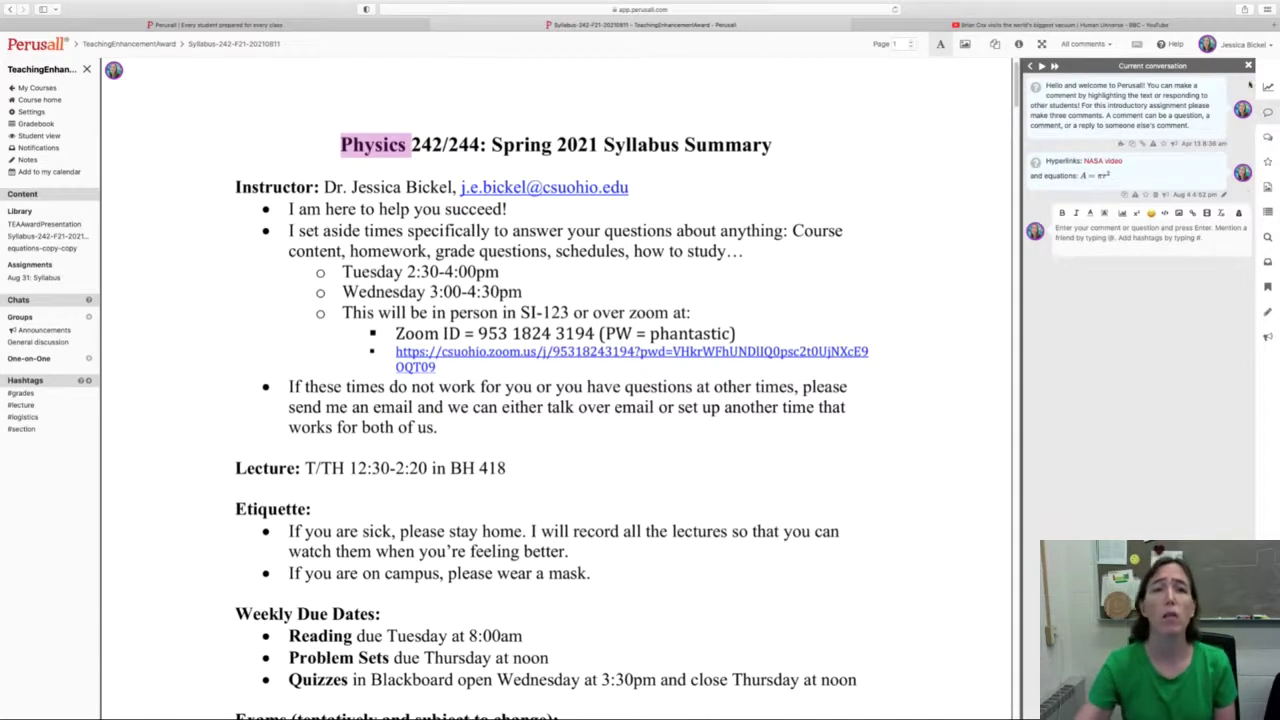
View the conversation attached to the Reading percentage in the syllabus's Grade section.
scroll(798, 158, "down", 10)
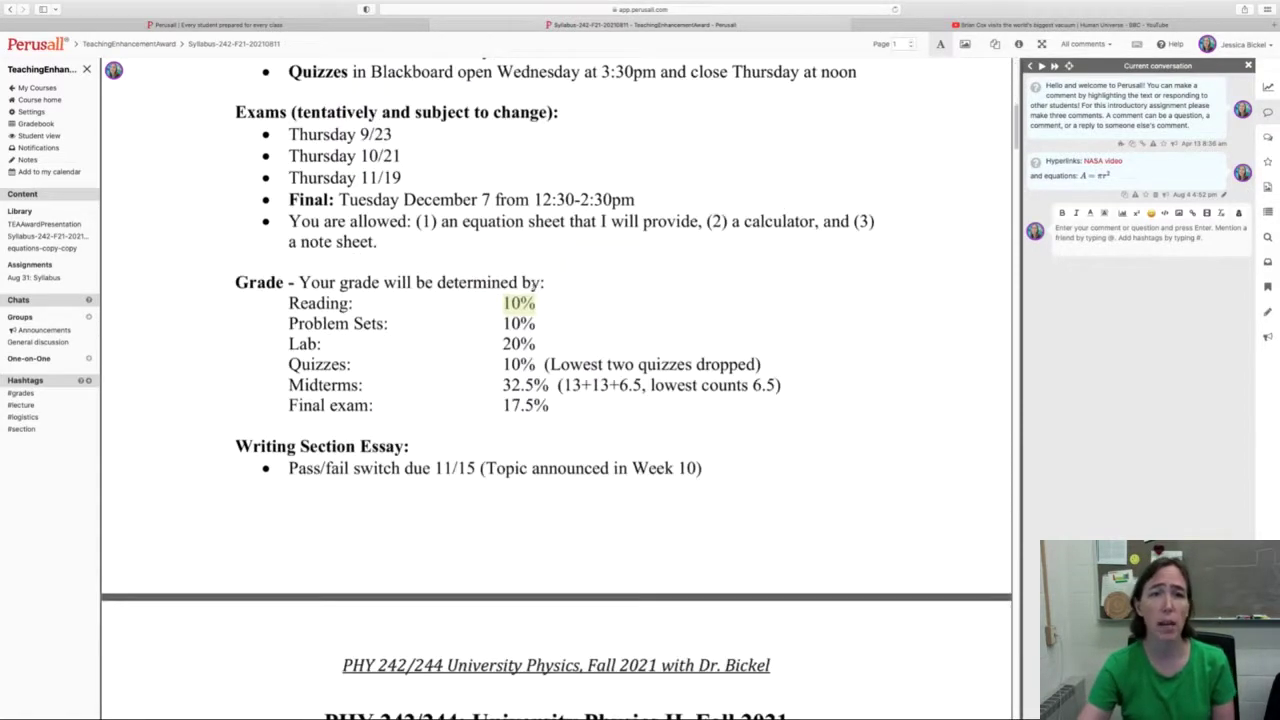
left_click(519, 303)
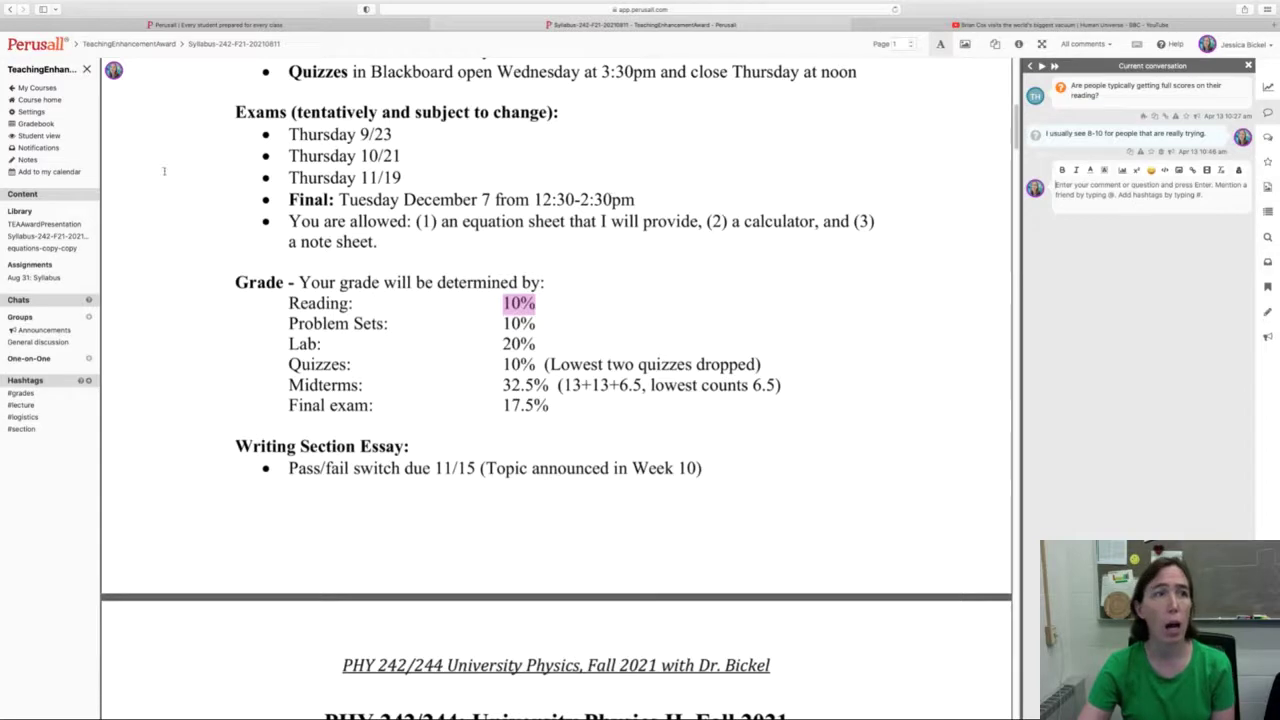
Open the Syllabus assignment's scoring settings, try the course scoring option, and return to custom scoring for this assignment.
left_click(40, 101)
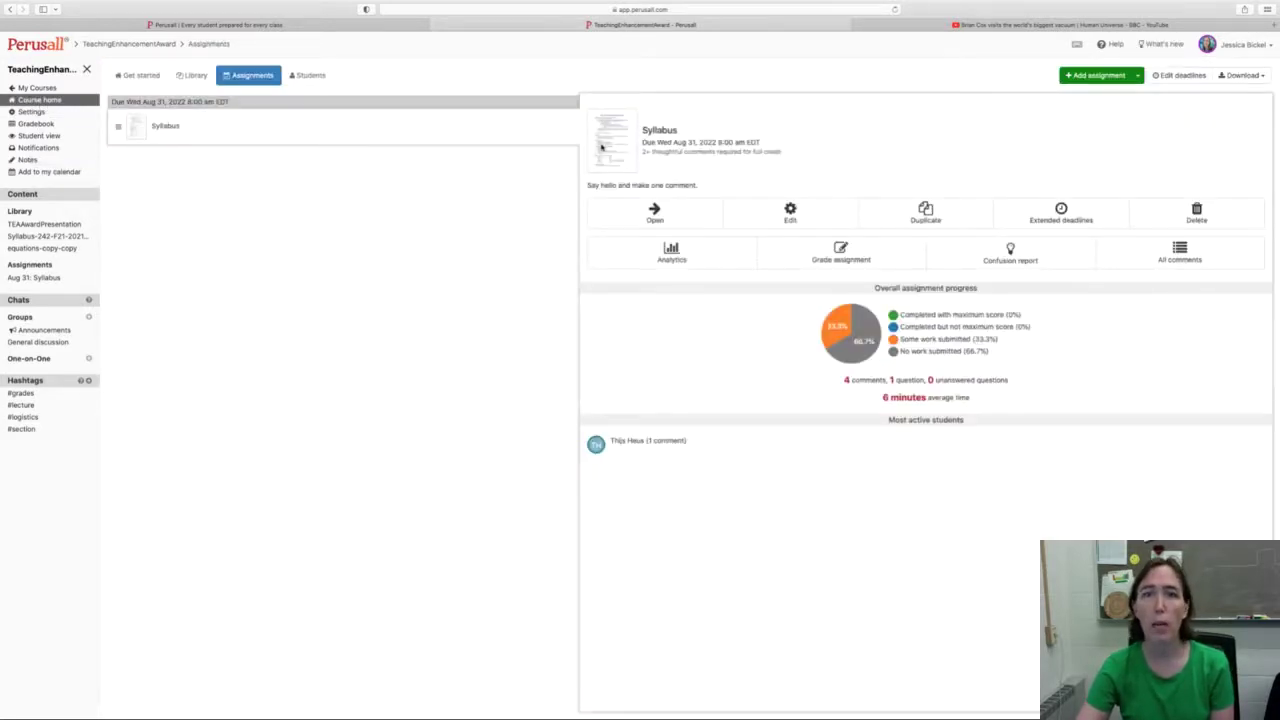
left_click(780, 232)
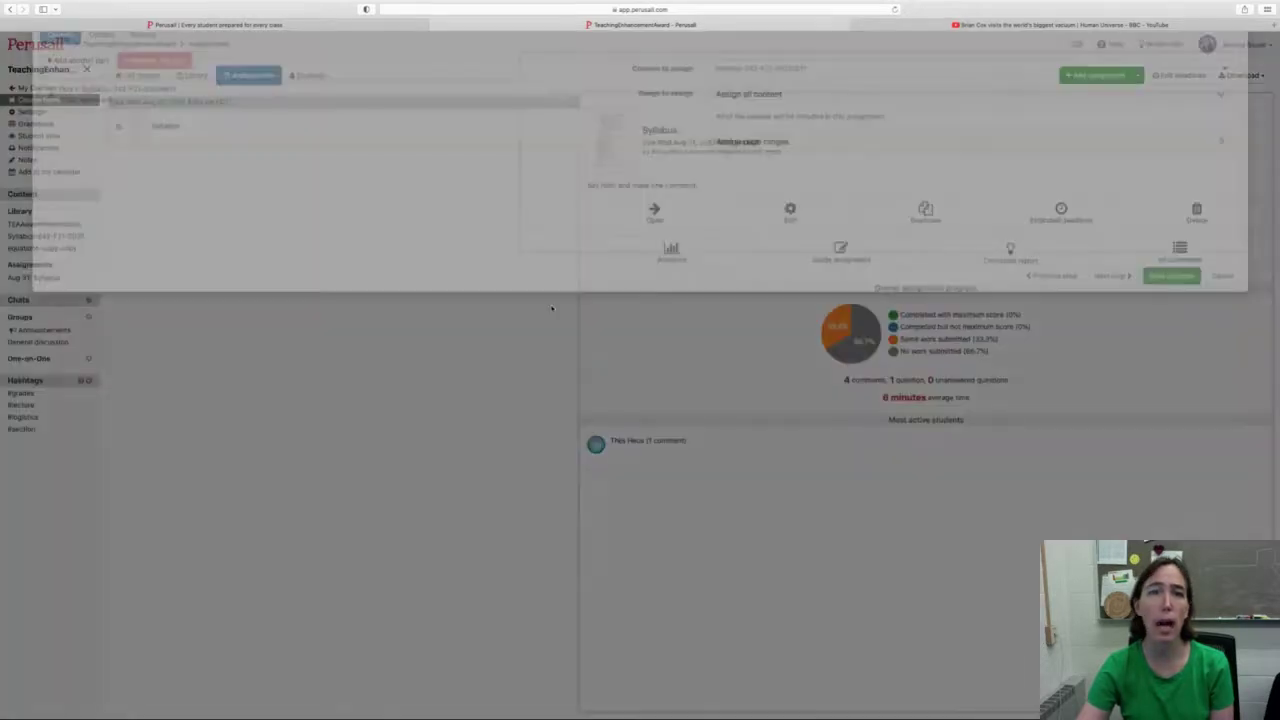
left_click(146, 98)
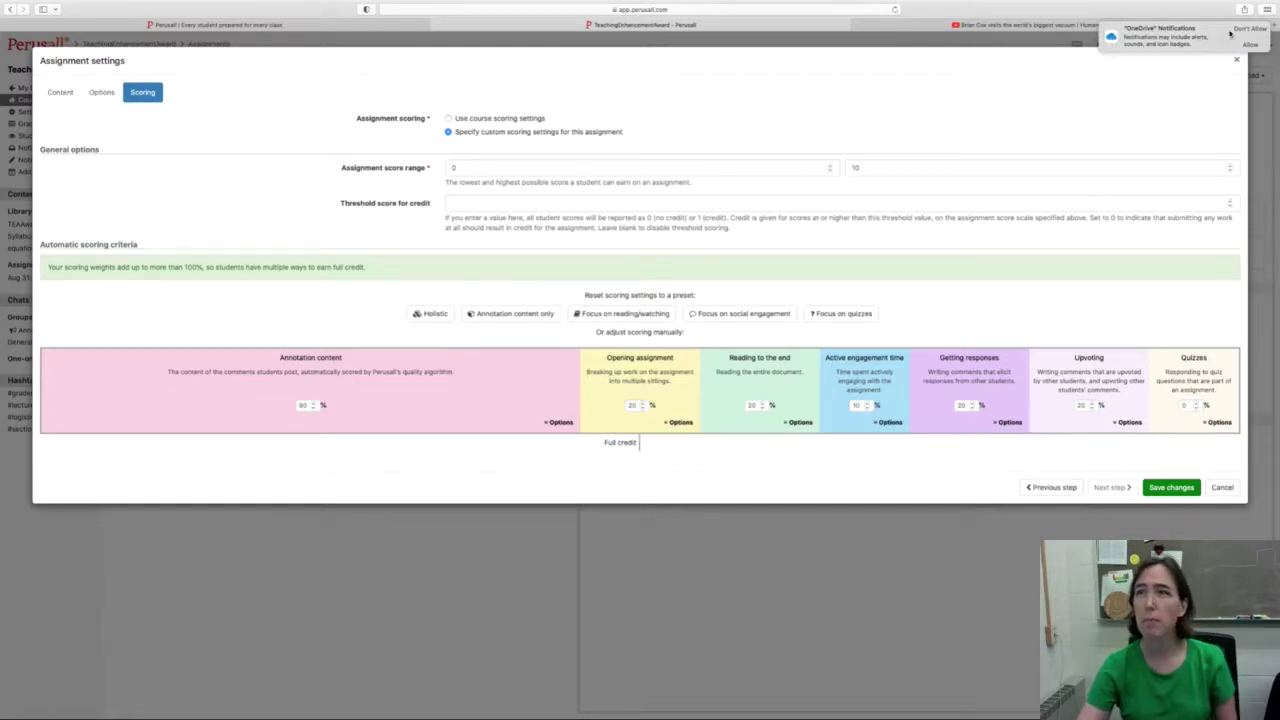
left_click(1264, 46)
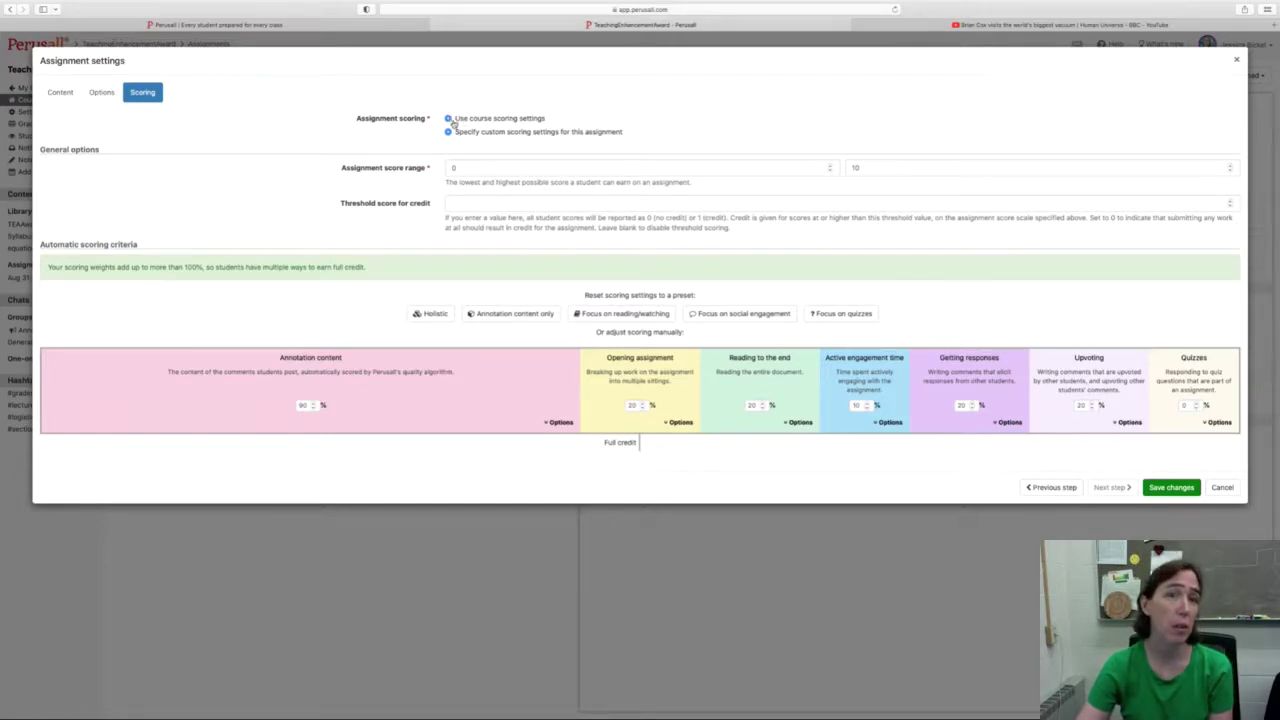
left_click(450, 120)
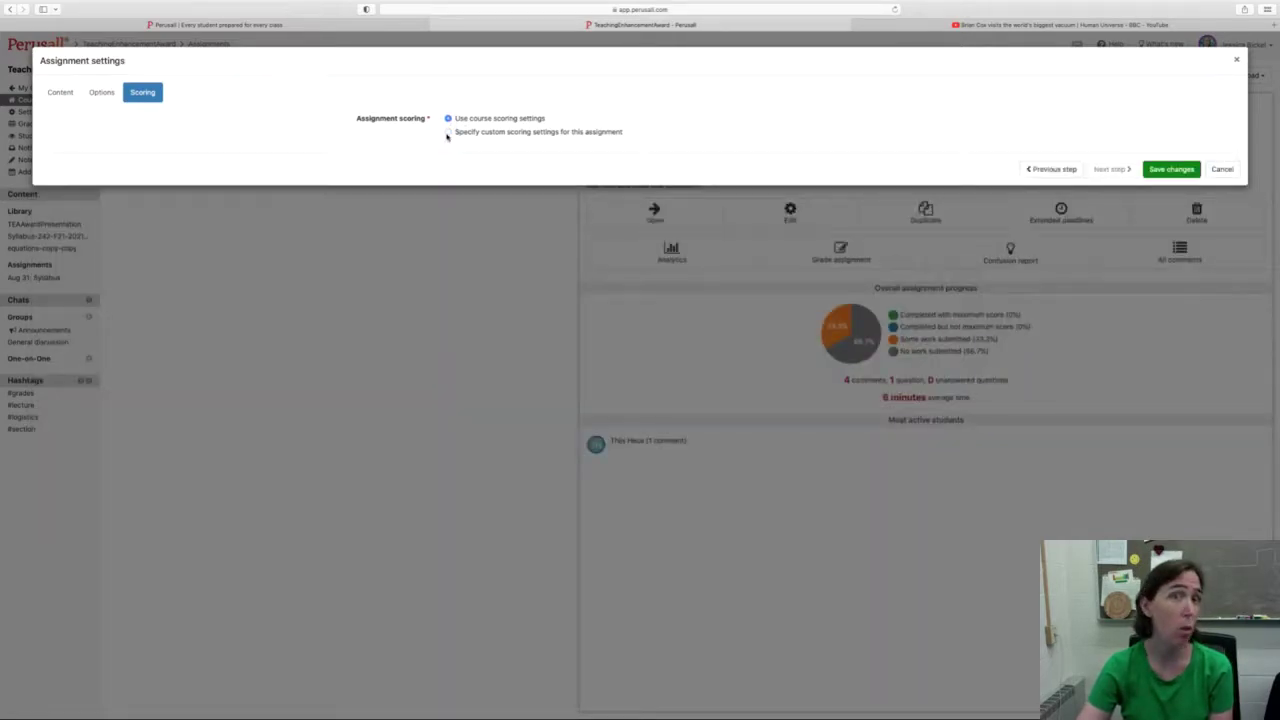
left_click(448, 132)
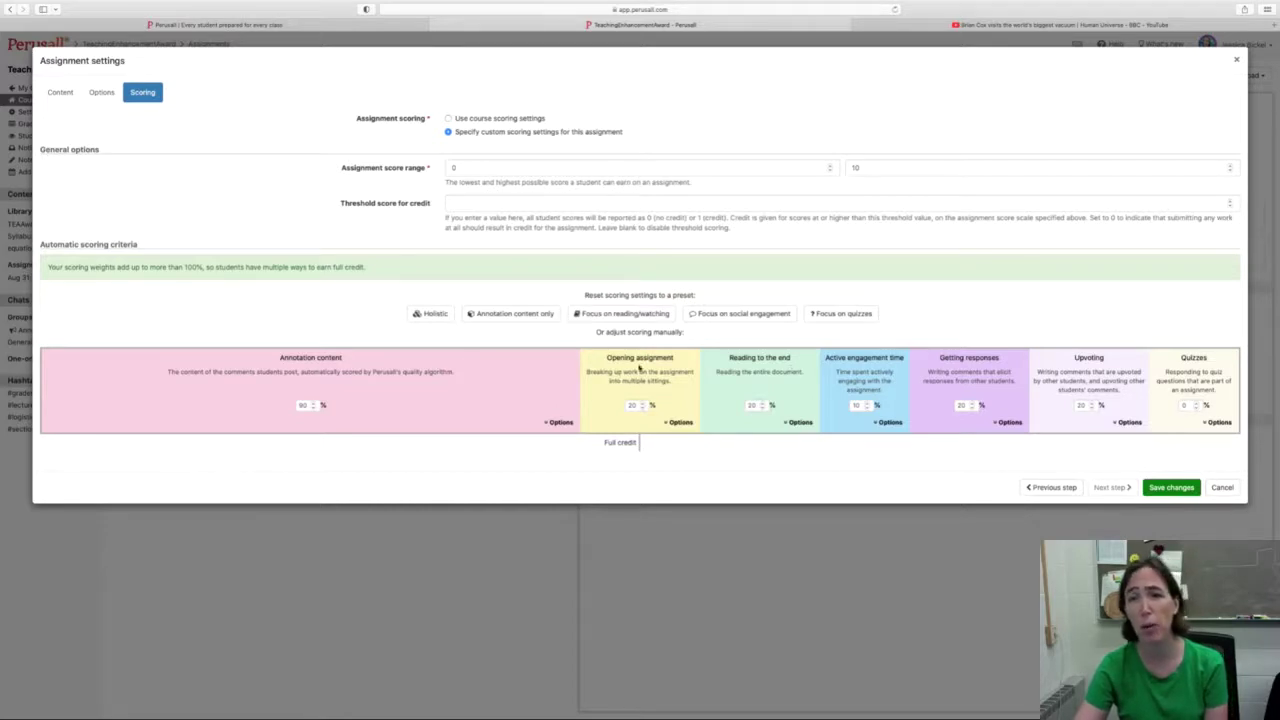
Apply the Holistic scoring preset, view the Opening assignment options, set Annotation content to 90% and Quizzes to 0%, and save.
left_click(430, 313)
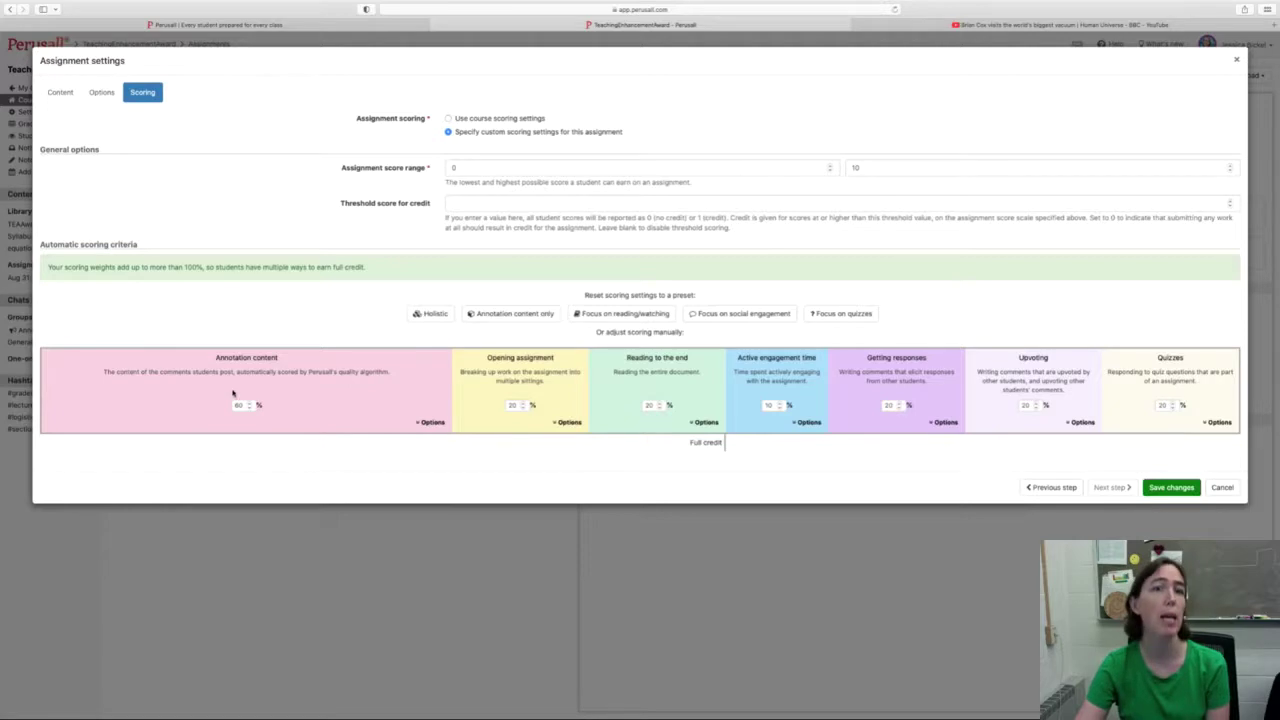
left_click(566, 422)
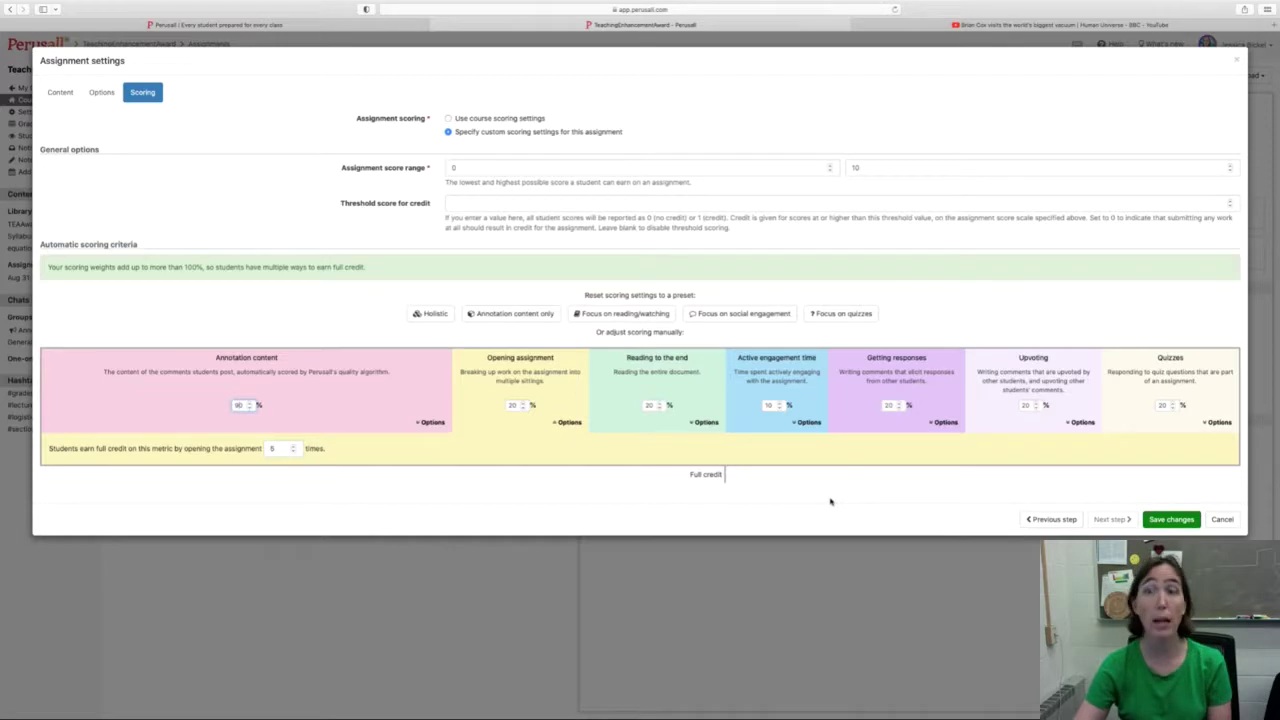
left_click(1165, 405)
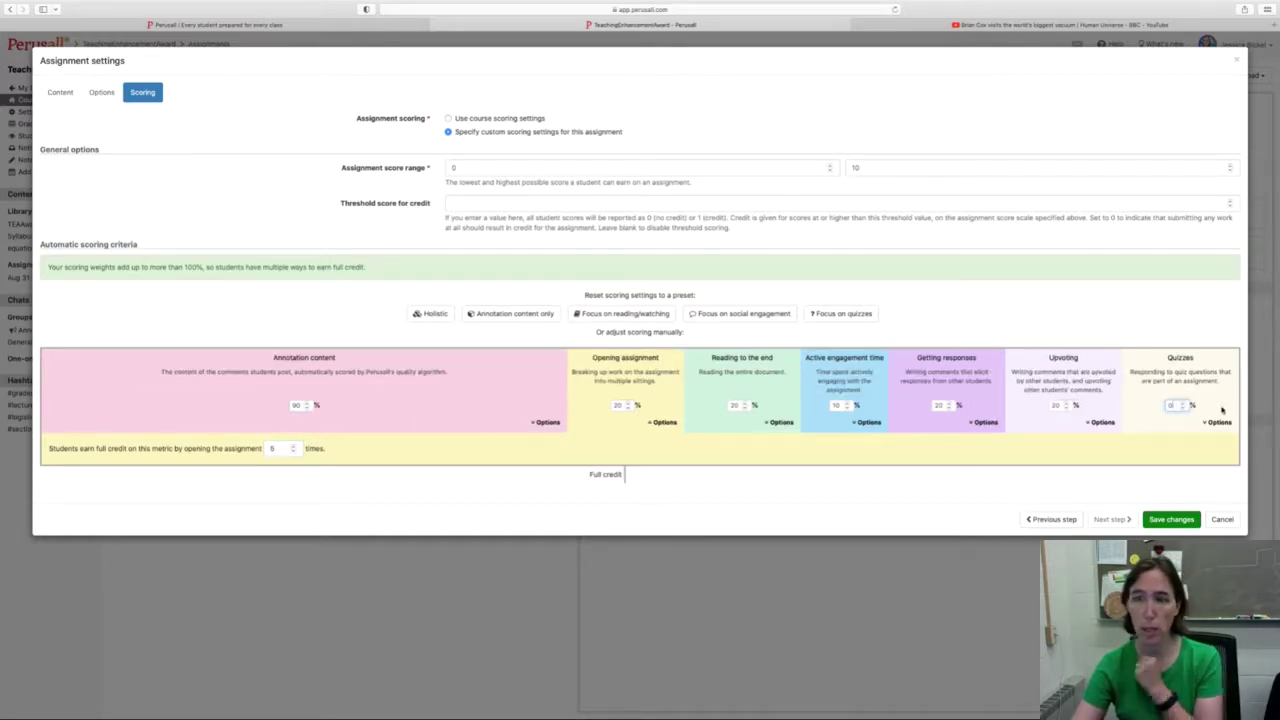
left_click(1172, 519)
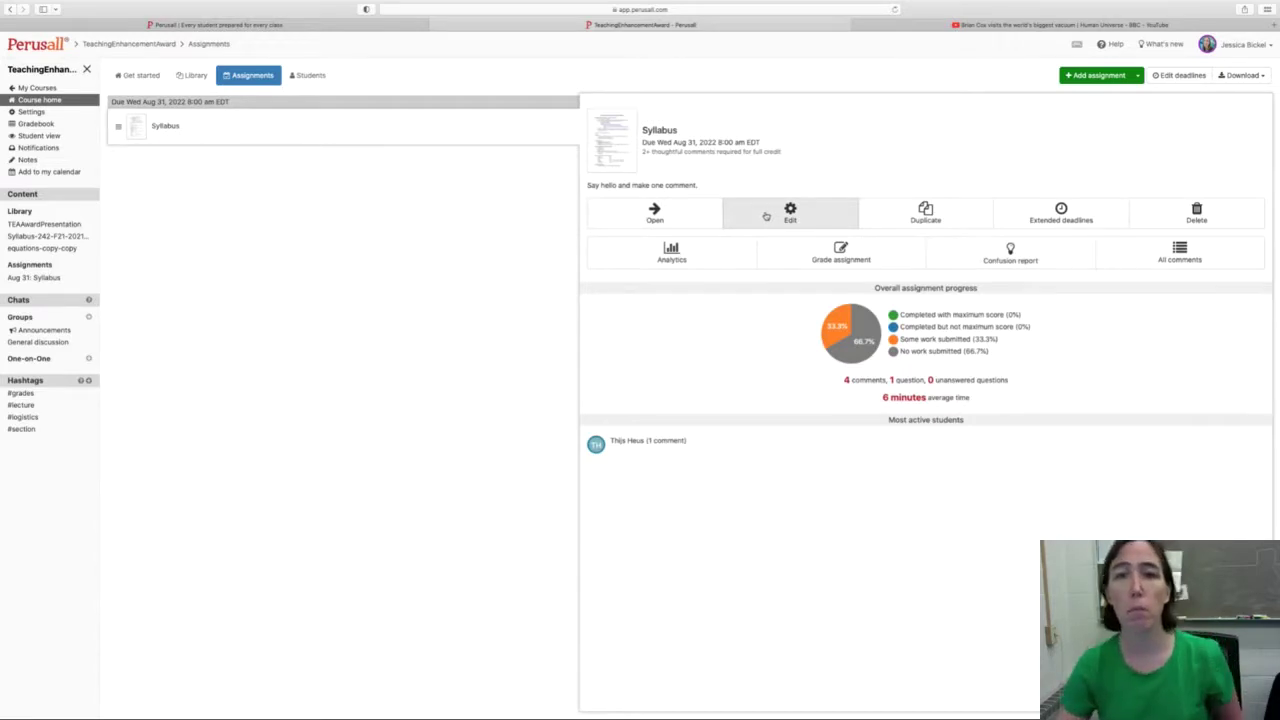
Review the Syllabus assignment's content, options and scoring settings, and leave without saving.
left_click(716, 218)
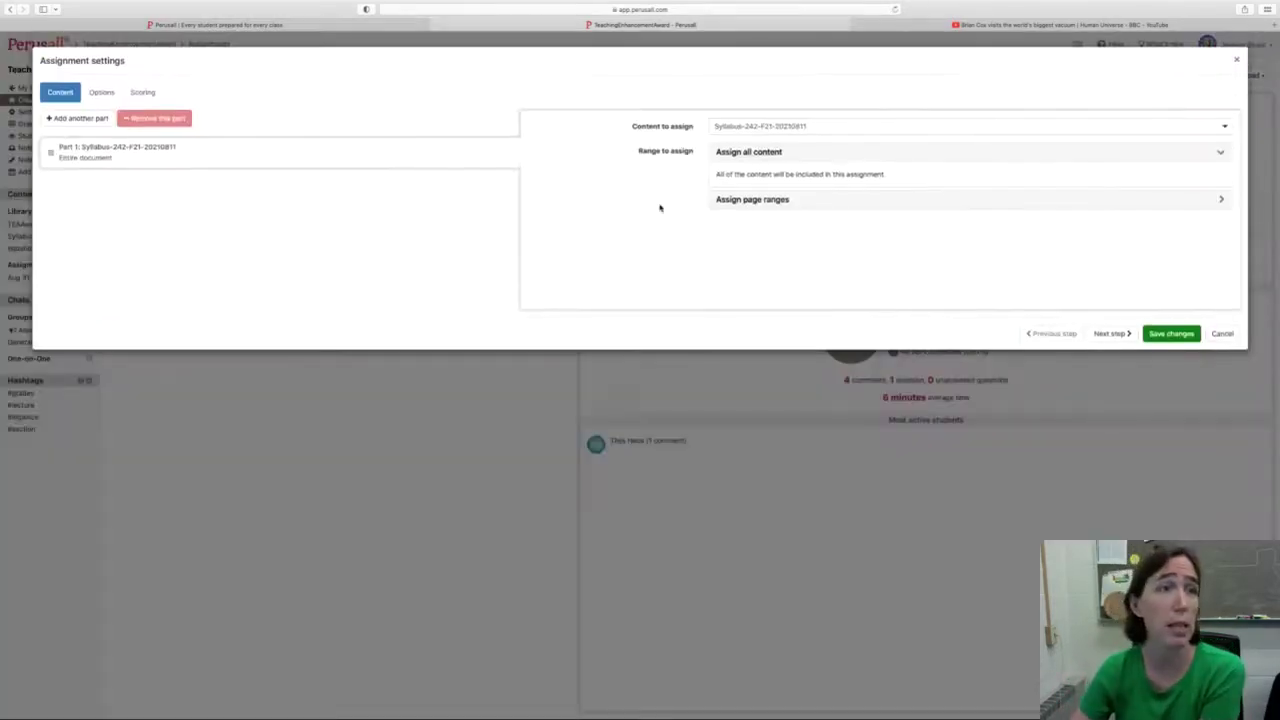
left_click(101, 94)
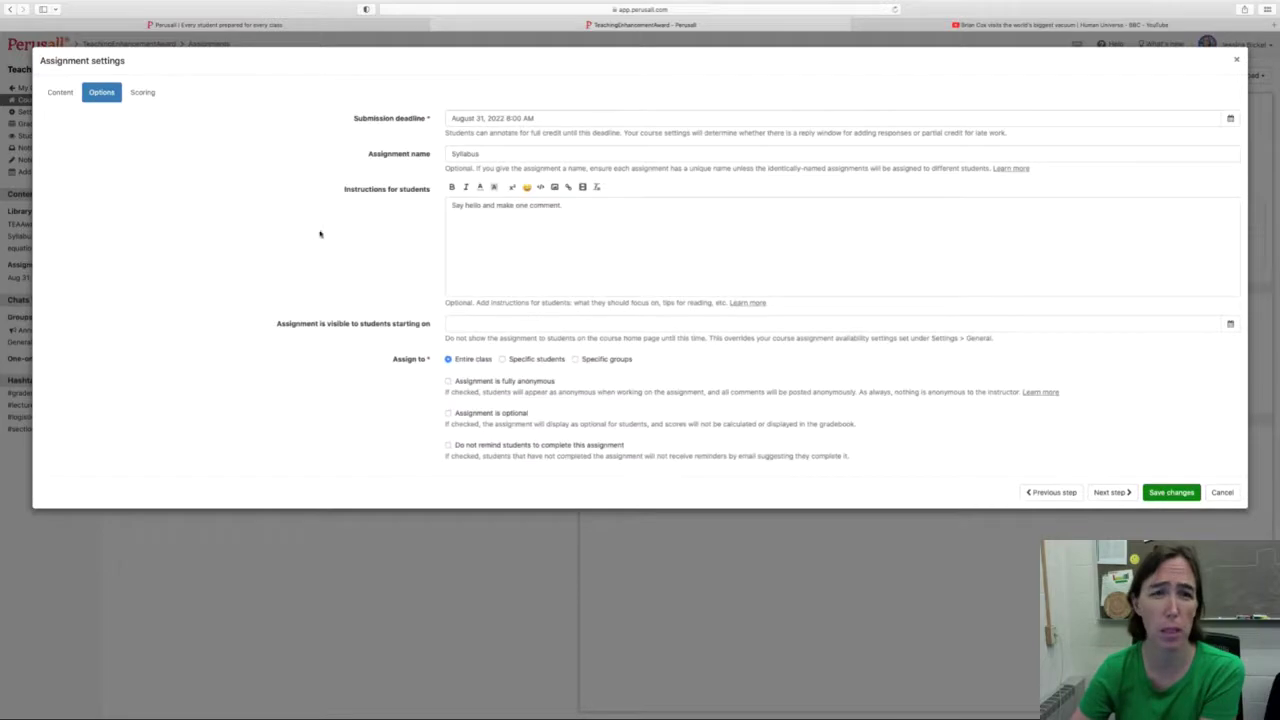
left_click(138, 95)
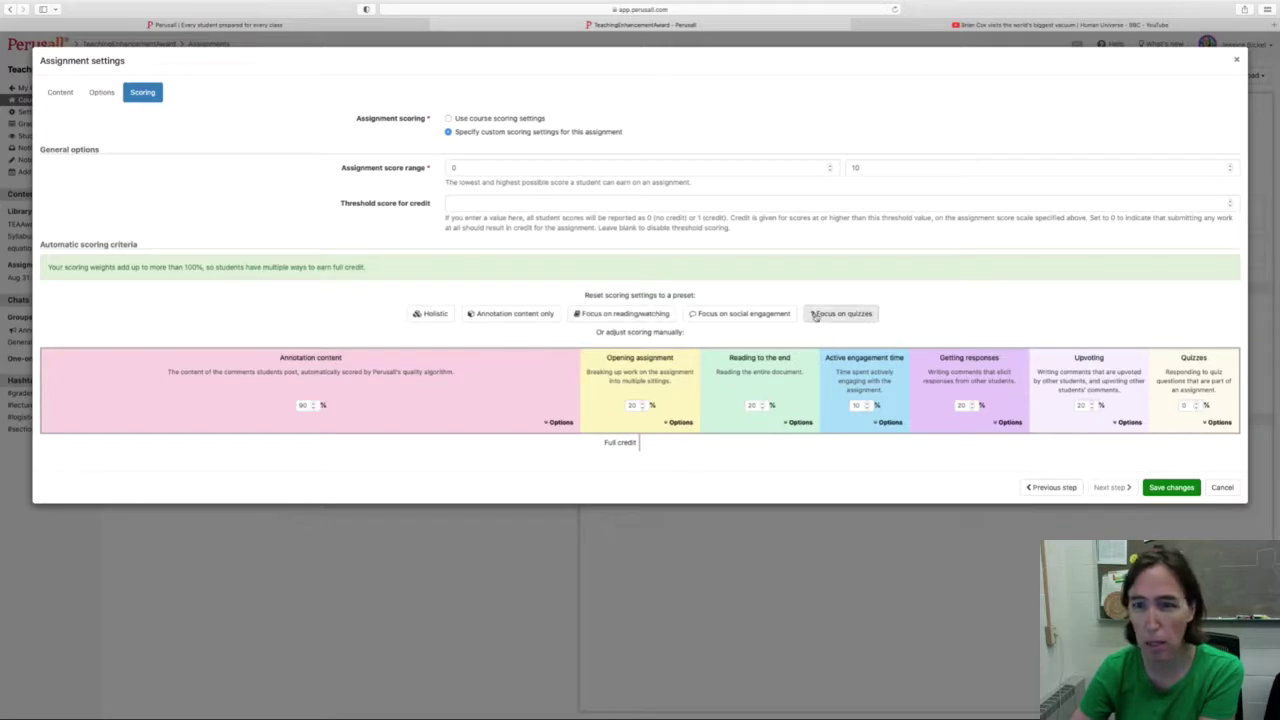
left_click(104, 95)
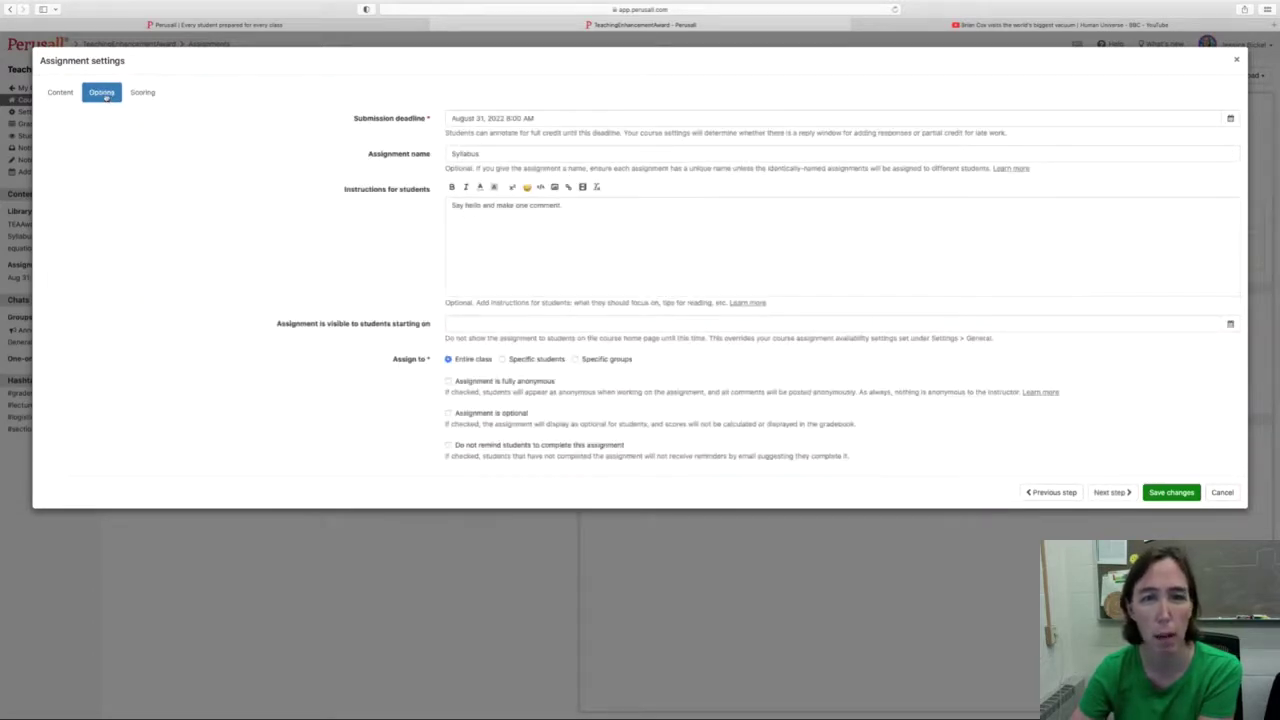
left_click(60, 92)
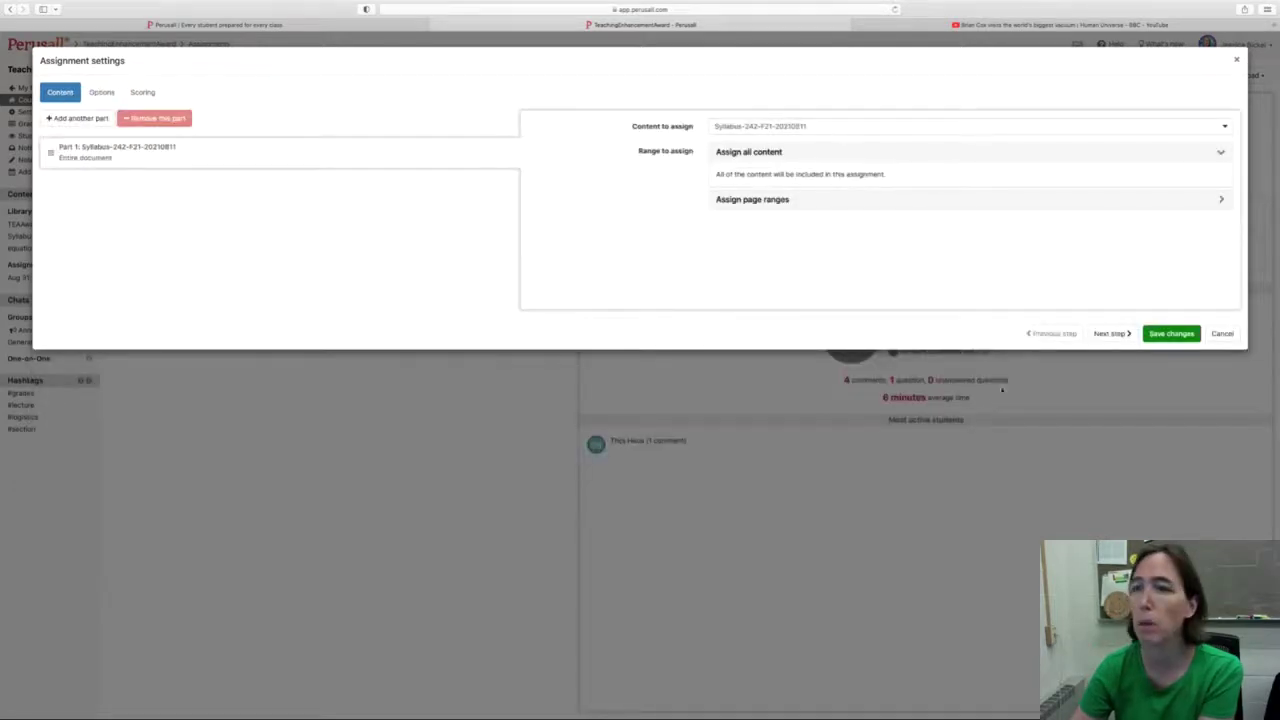
left_click(1222, 333)
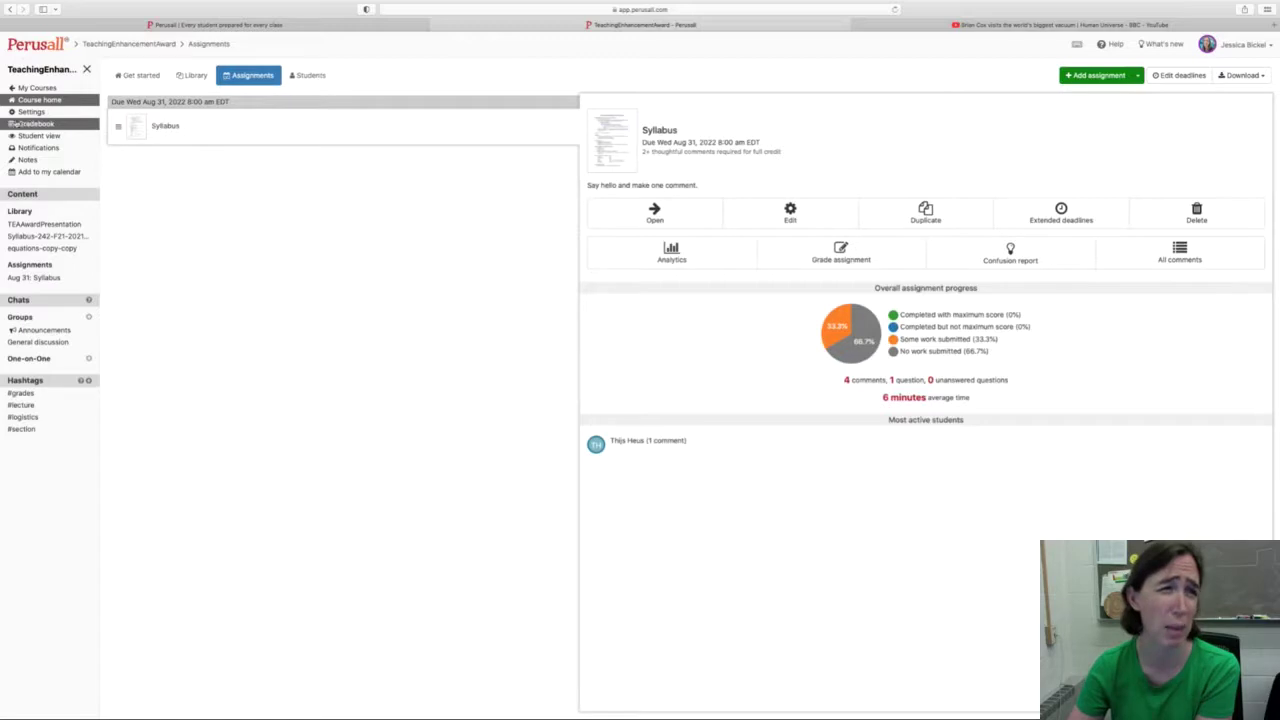
View the course gradebook and check what Student view does without entering it.
left_click(15, 123)
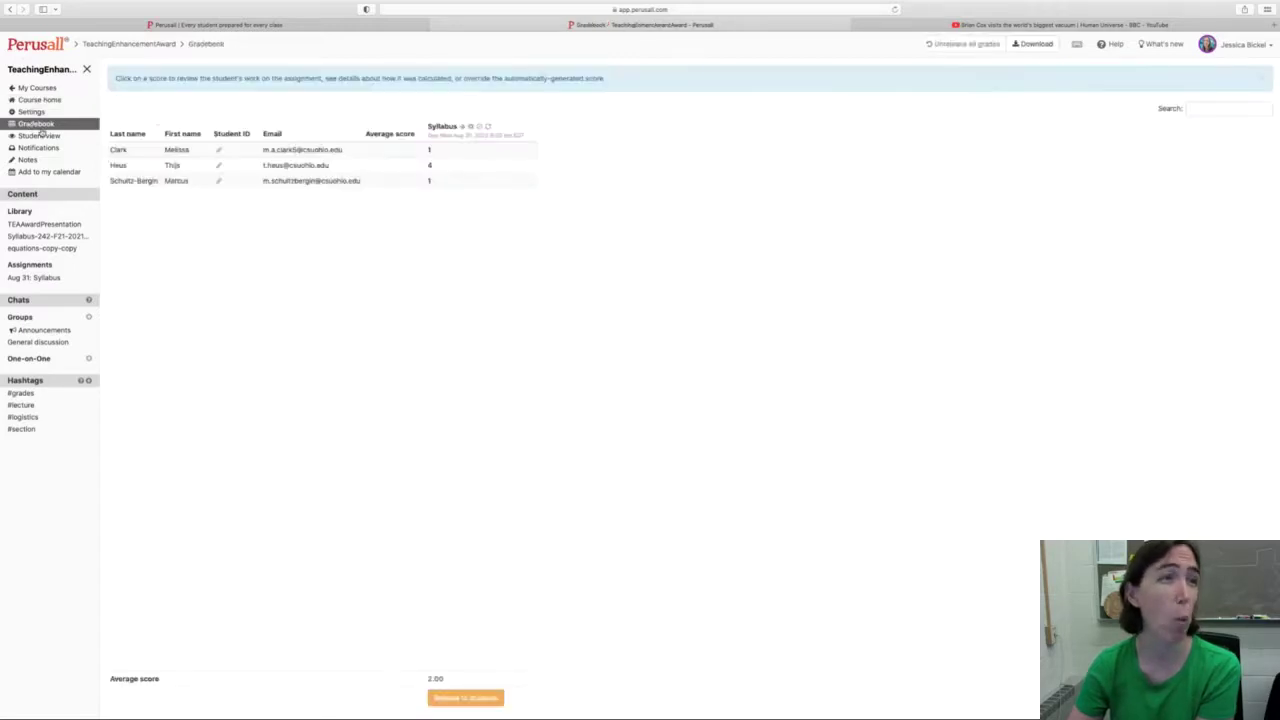
left_click(40, 135)
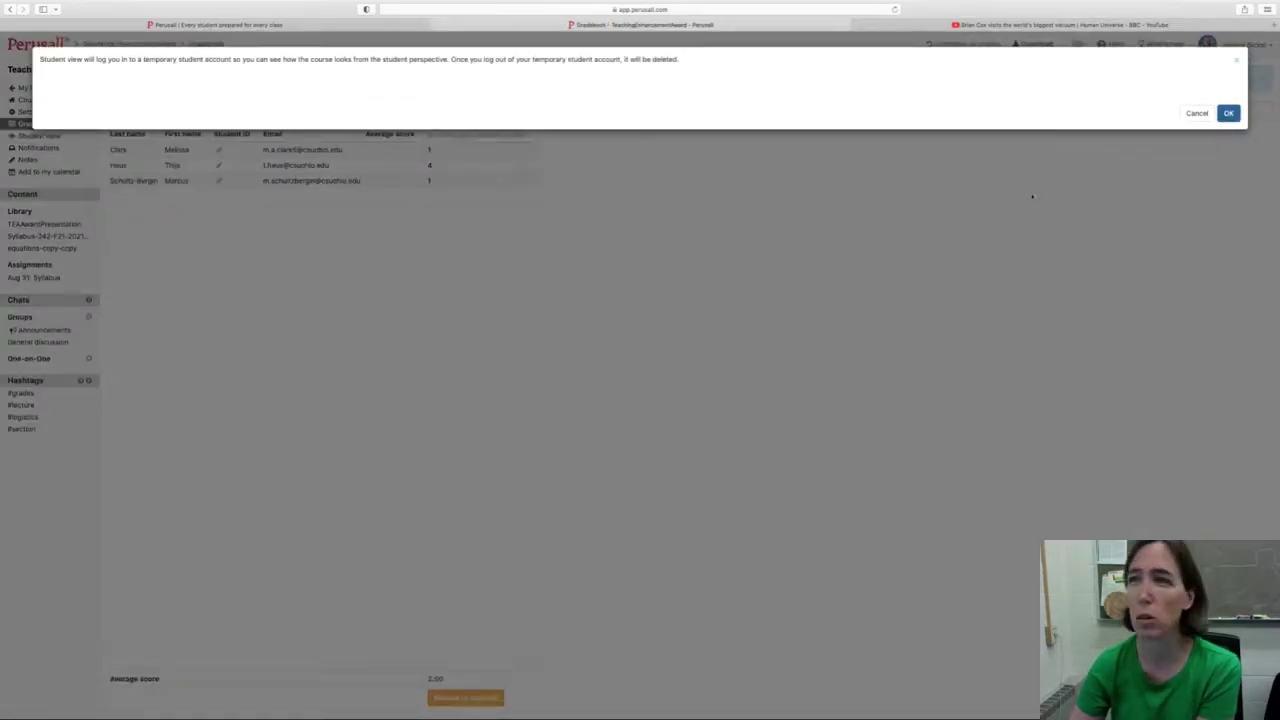
left_click(1196, 113)
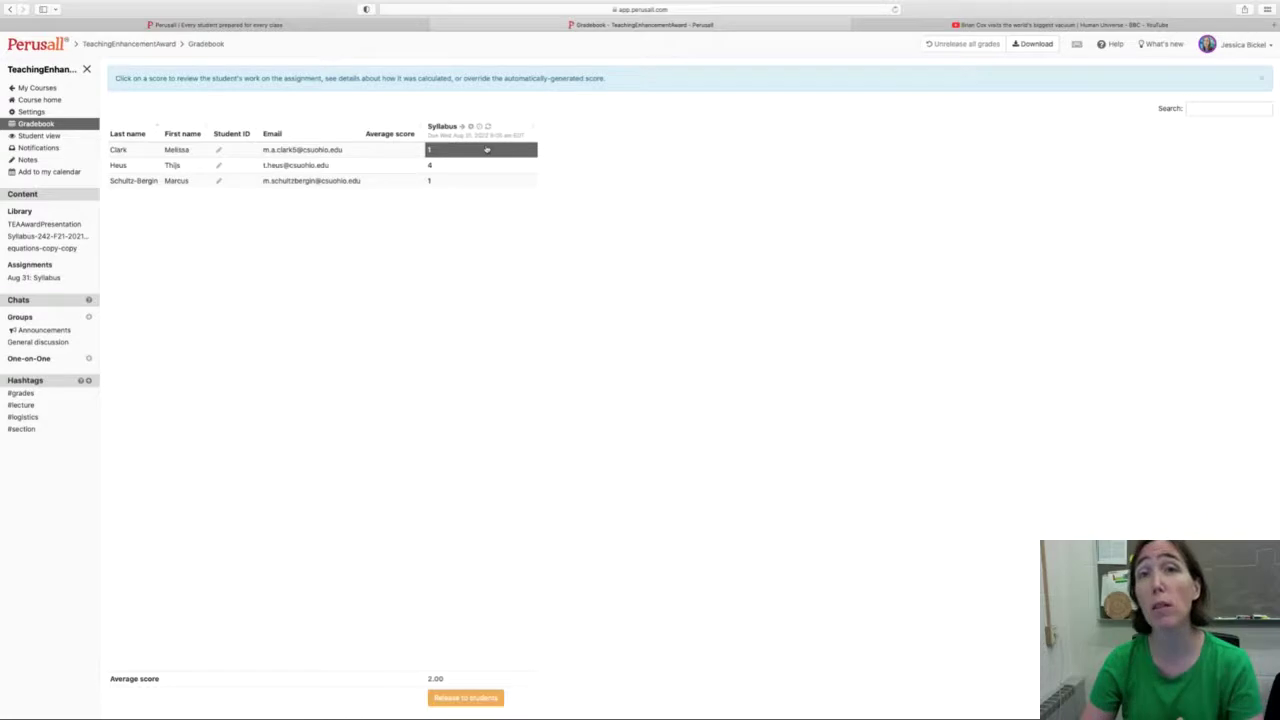
Reopen the Syllabus assignment, turn on comment scores, and view the scored conversation on the Reading percentage.
left_click(38, 101)
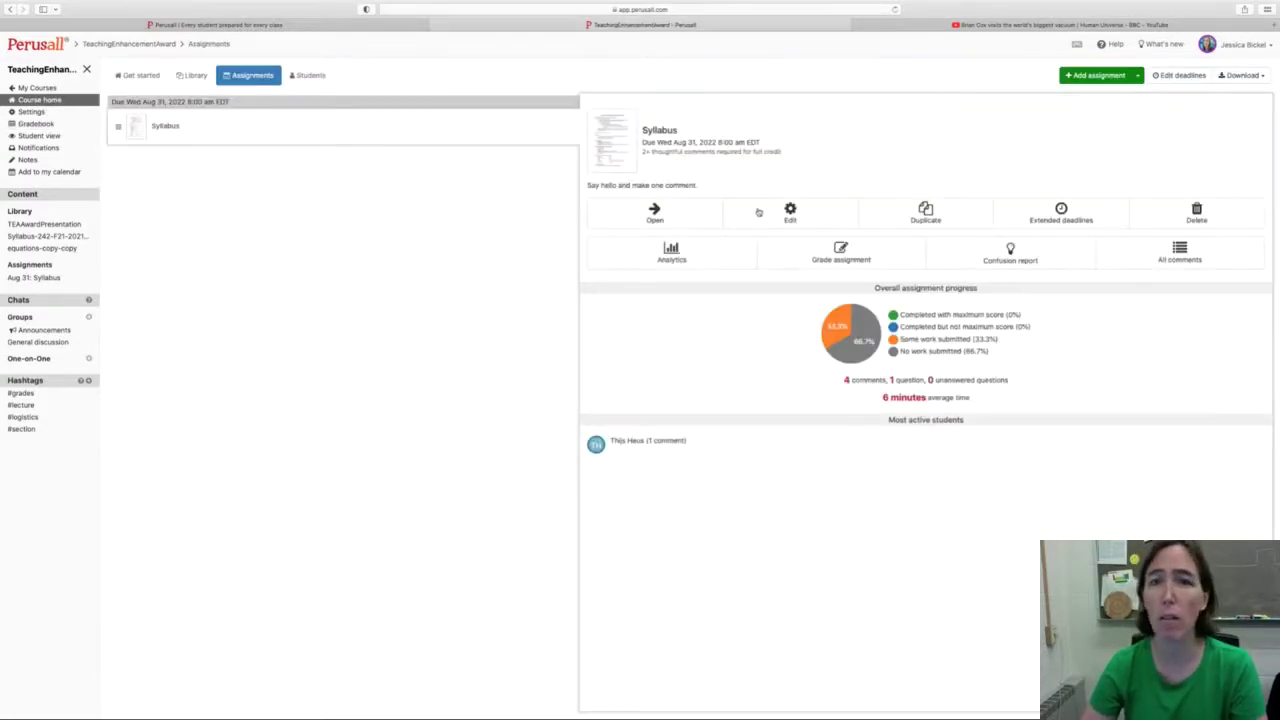
left_click(654, 210)
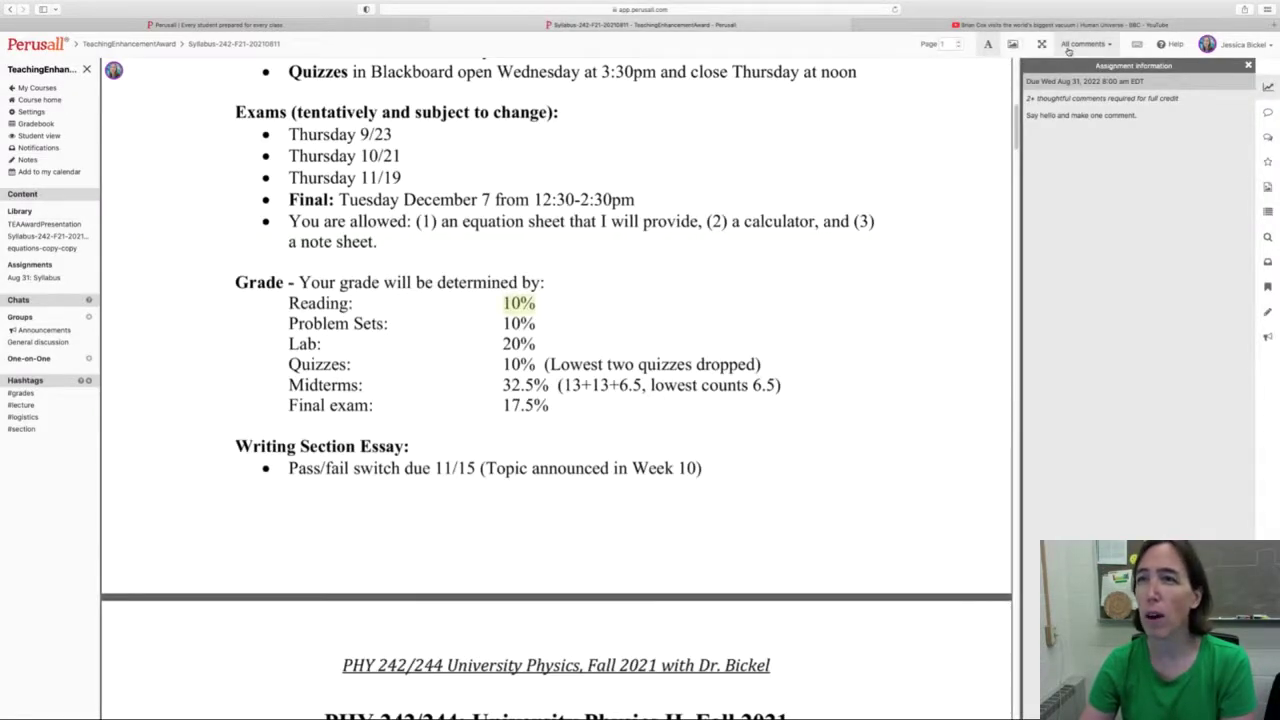
left_click(1085, 44)
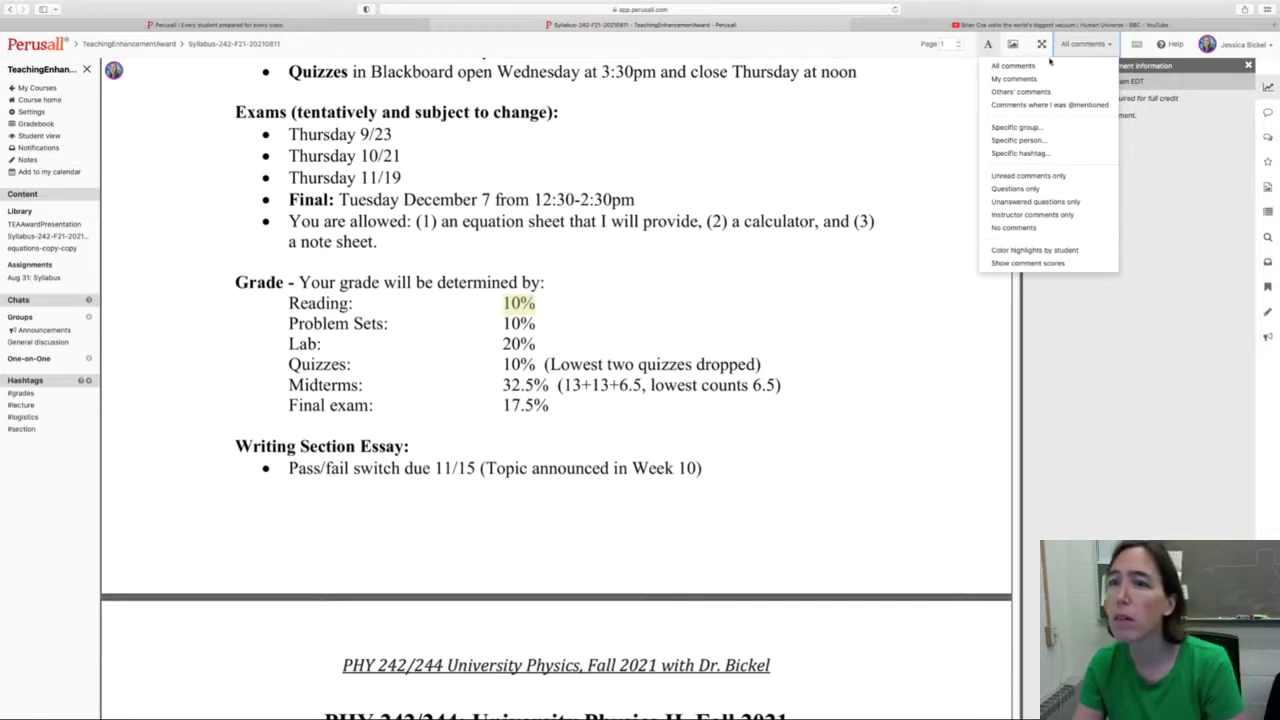
left_click(1030, 263)
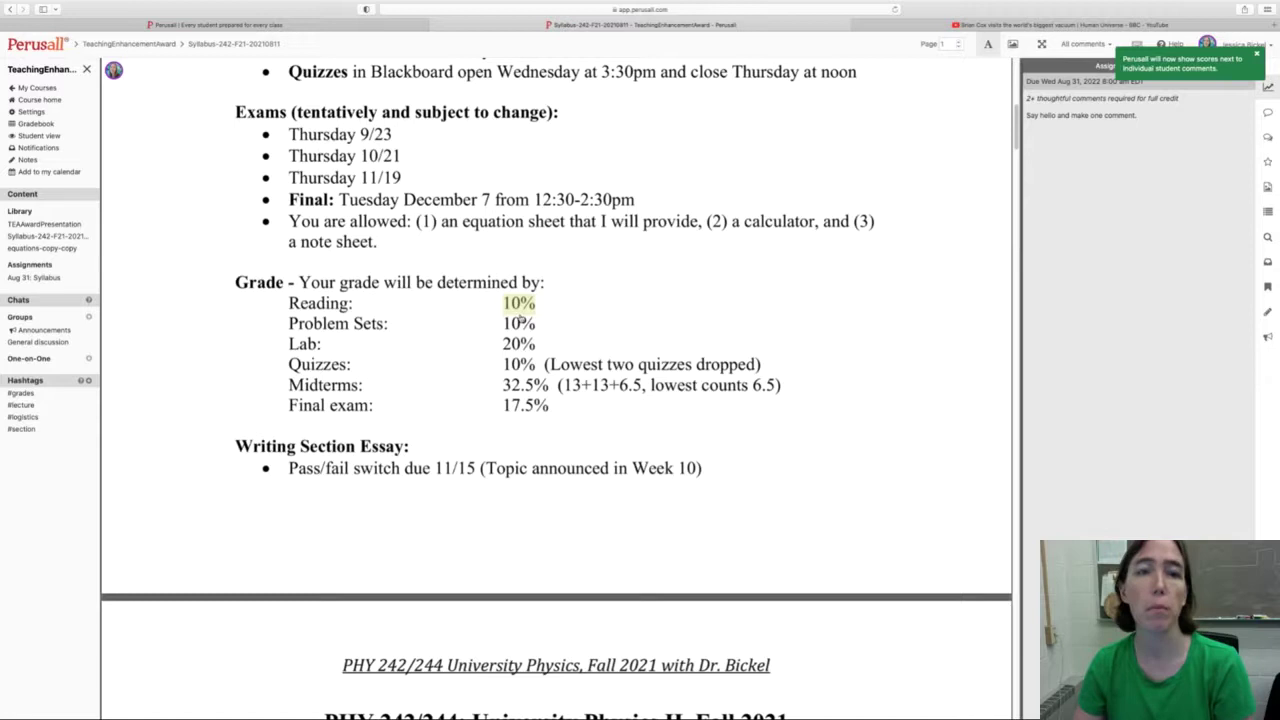
left_click(520, 312)
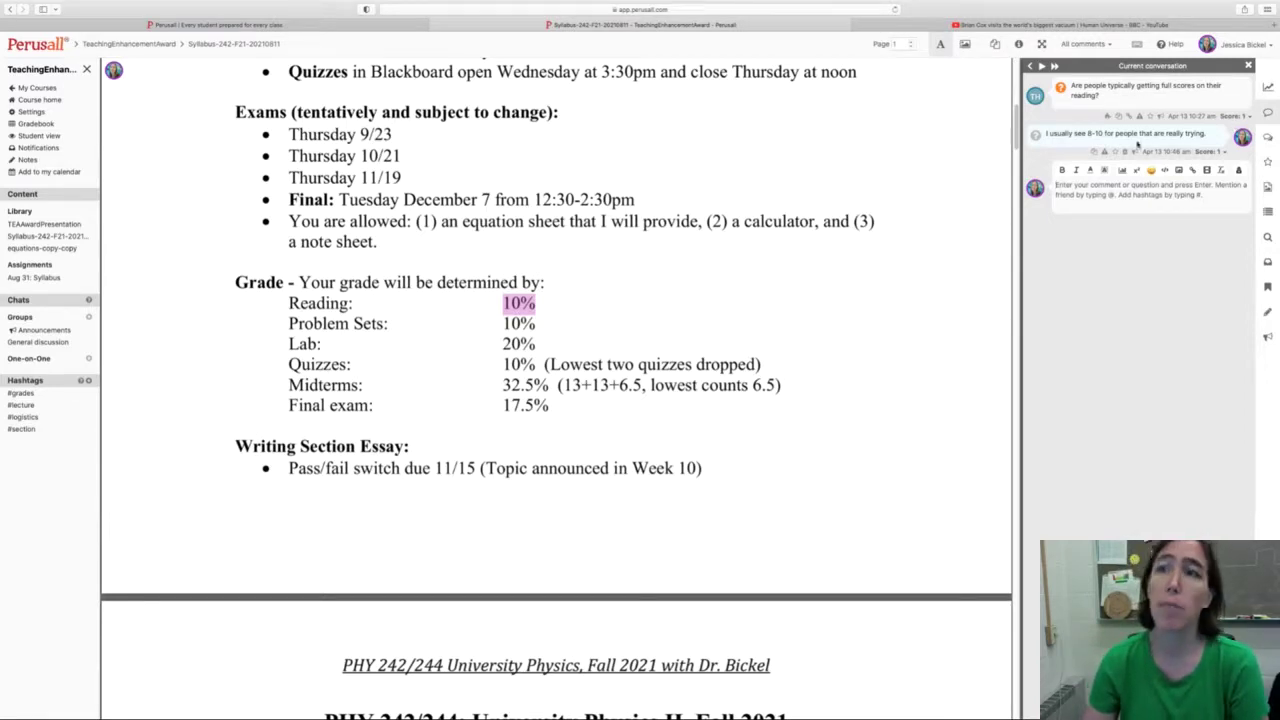
Open the conversation on the highlighted word "Physics" and examine the manual scoring options for the NASA video comment.
scroll(940, 255, "up", 10)
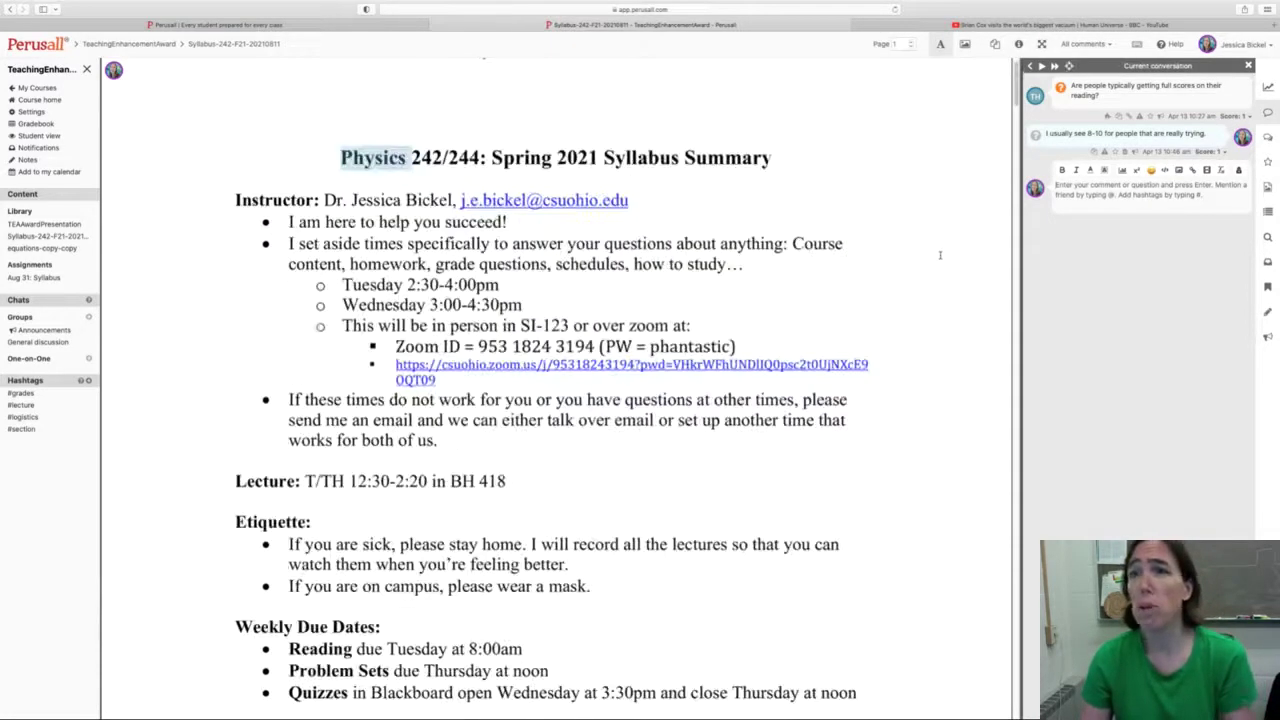
left_click(395, 165)
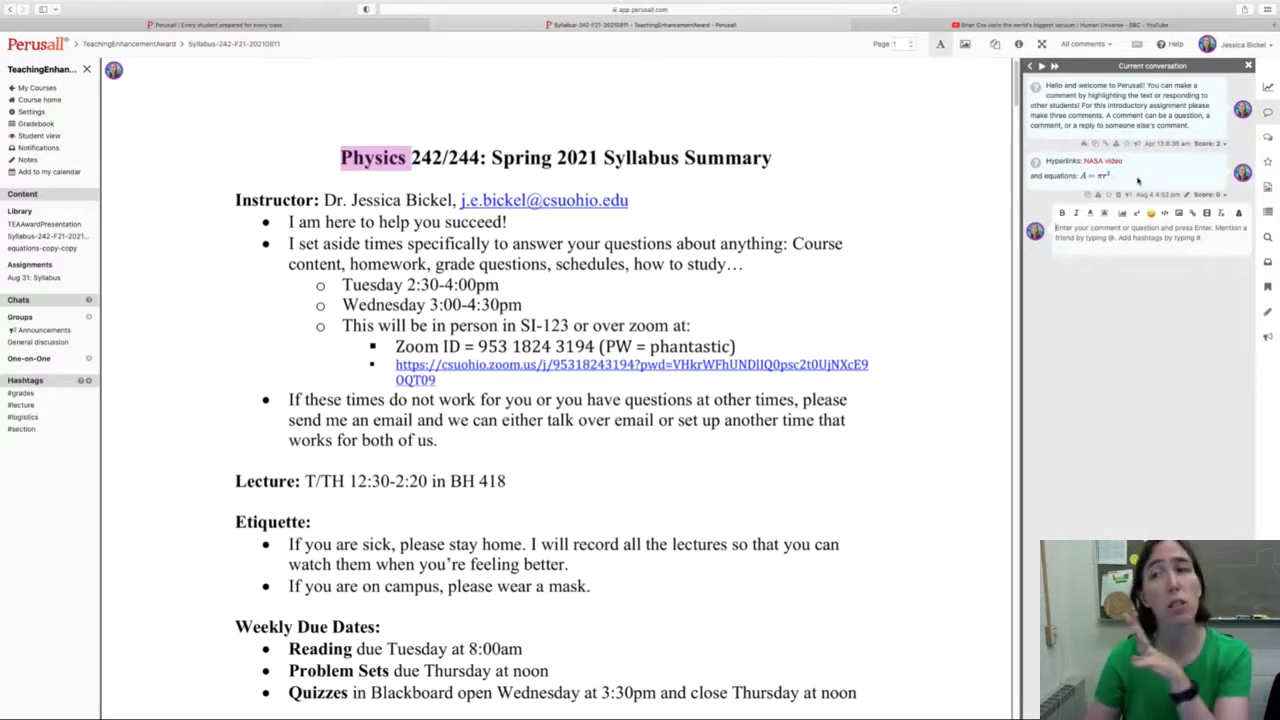
left_click(1222, 196)
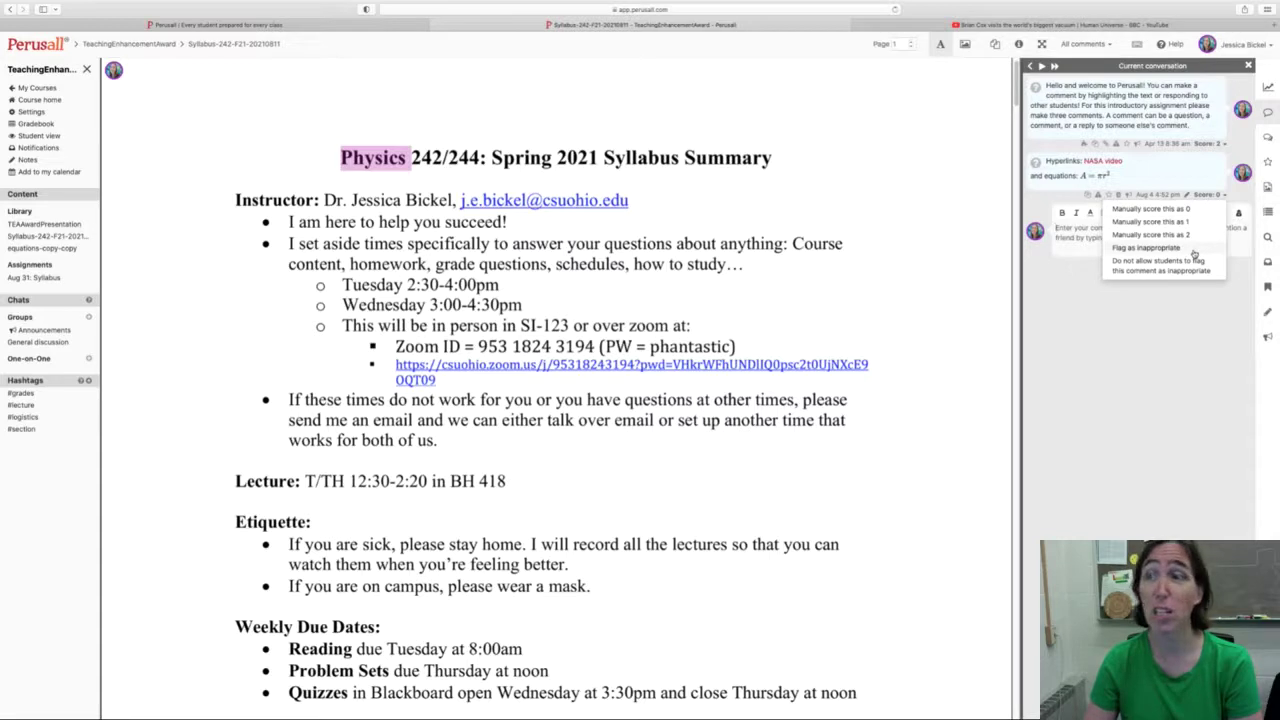
left_click(1207, 323)
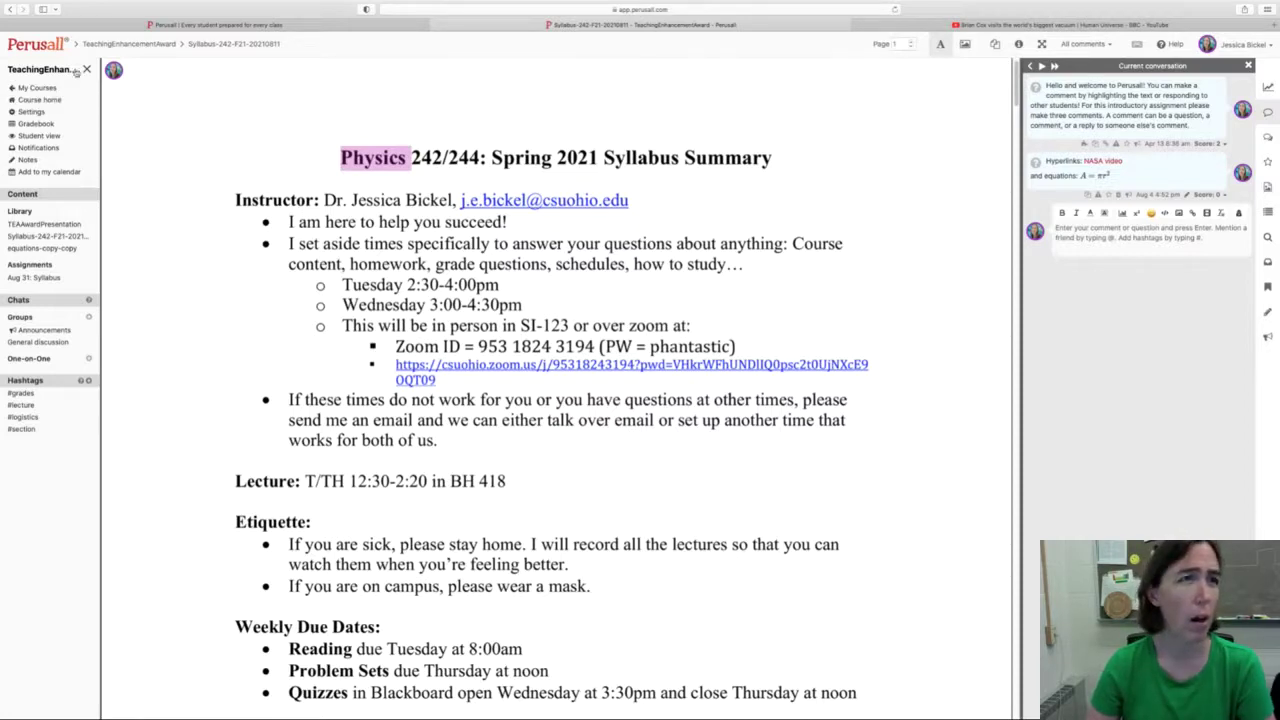
Review the course settings for general details, scoring, advanced options, grouping and access.
left_click(44, 113)
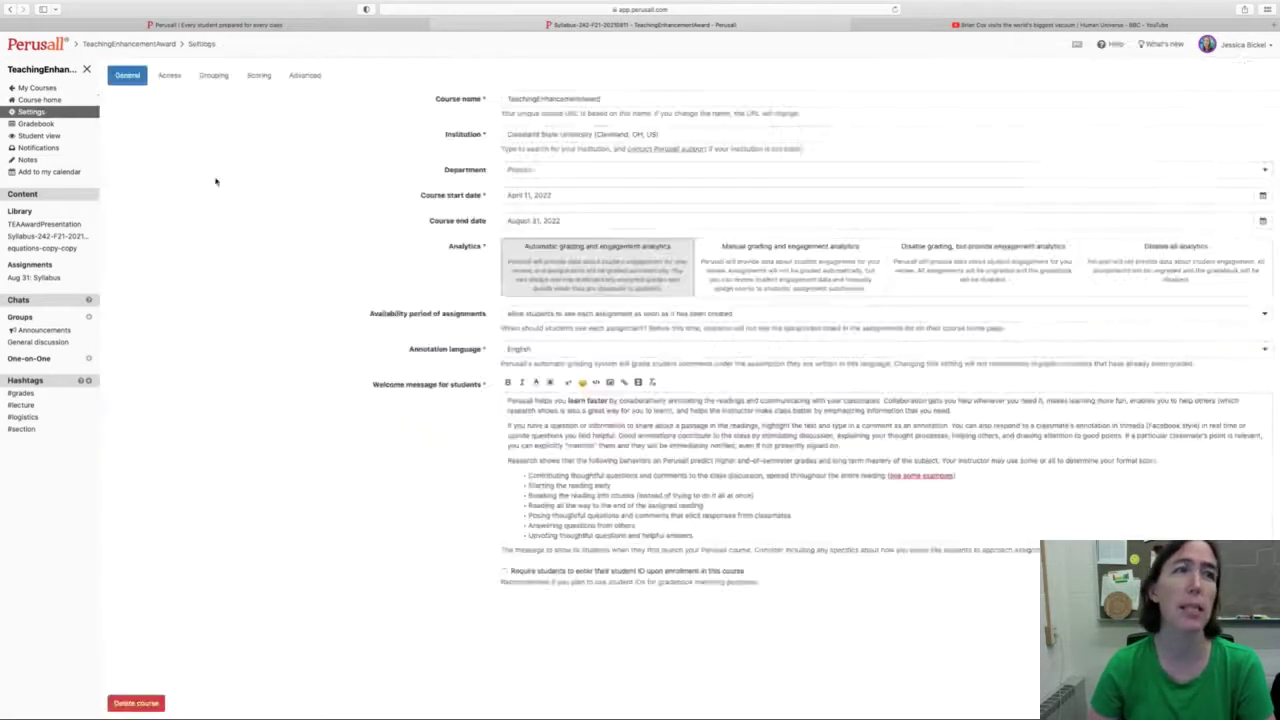
left_click(258, 76)
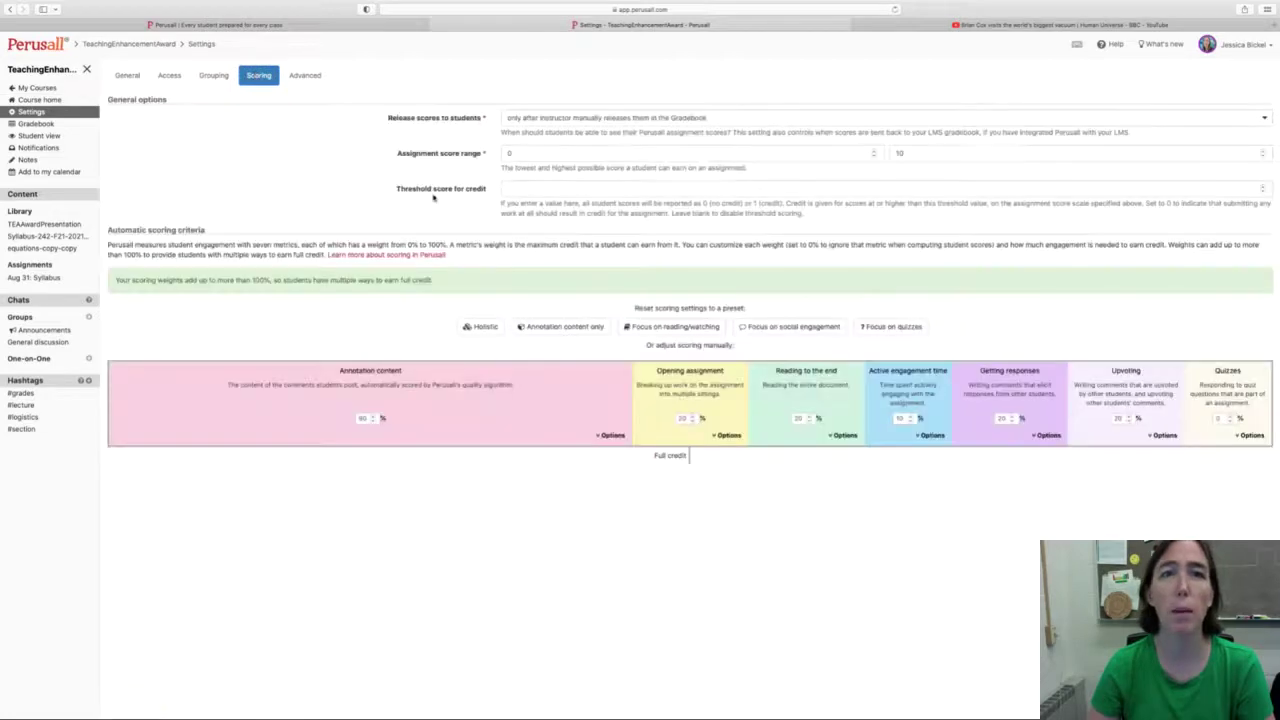
left_click(305, 75)
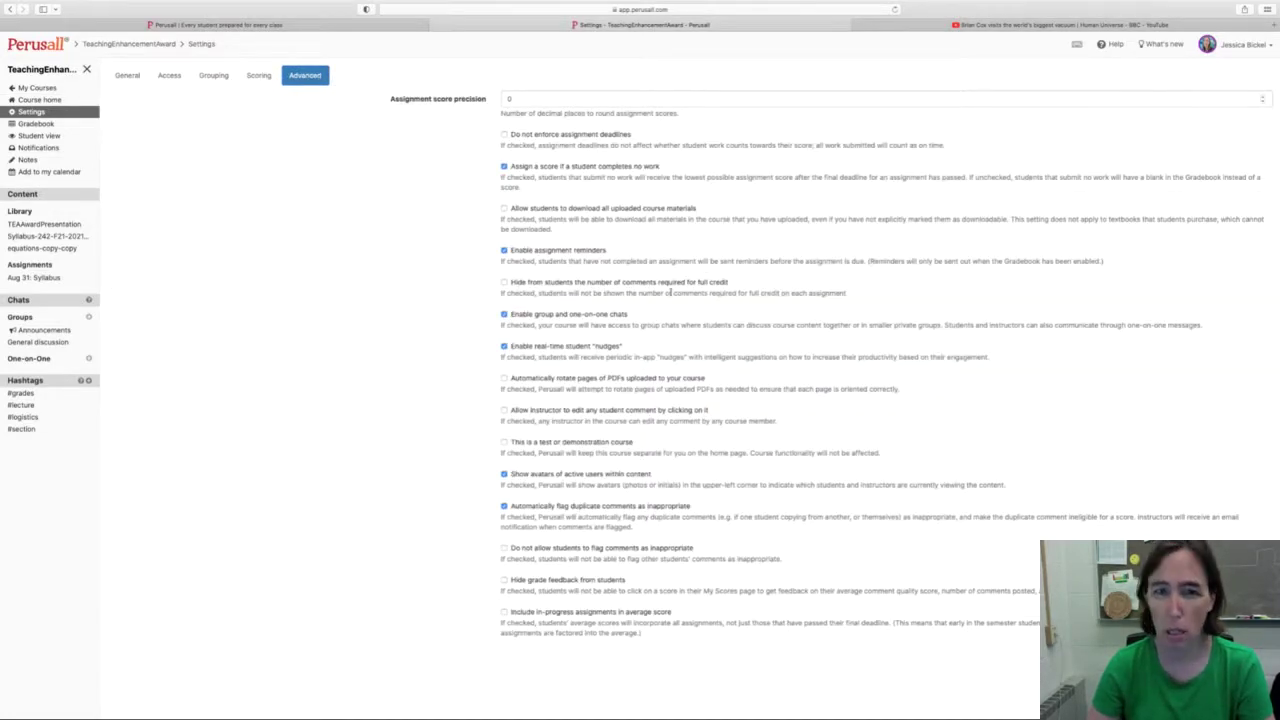
left_click(259, 76)
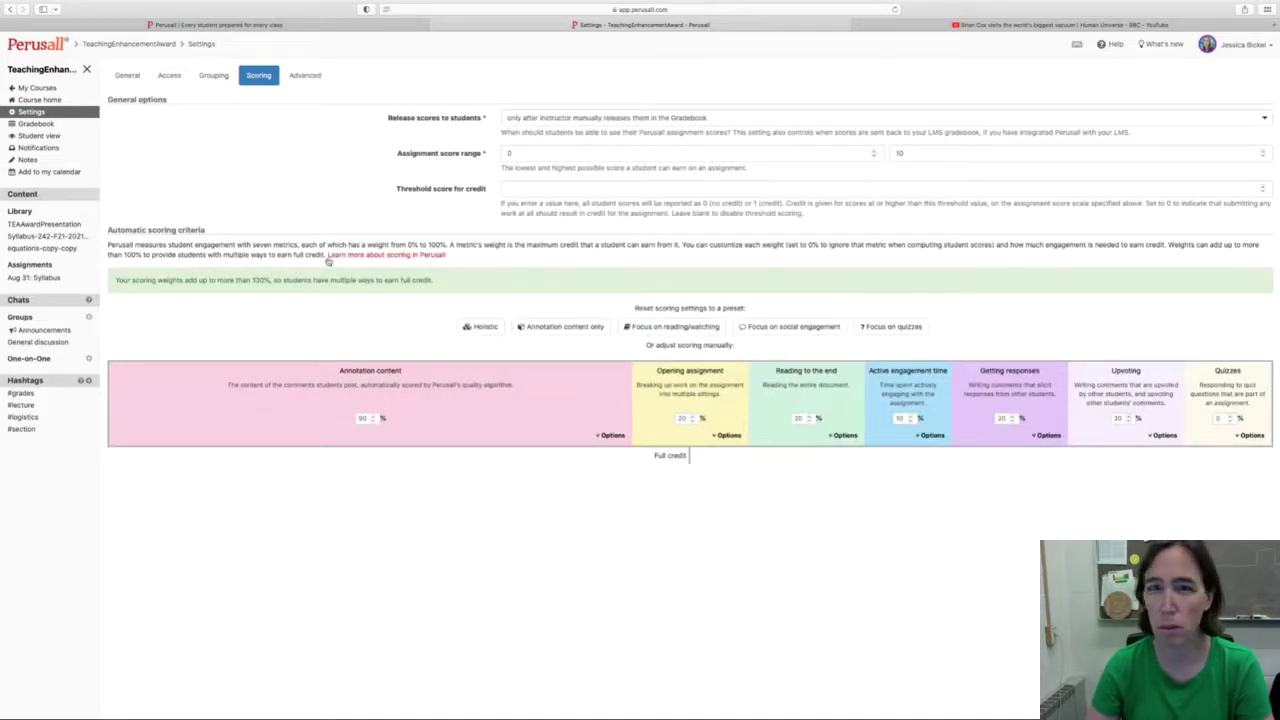
left_click(214, 77)
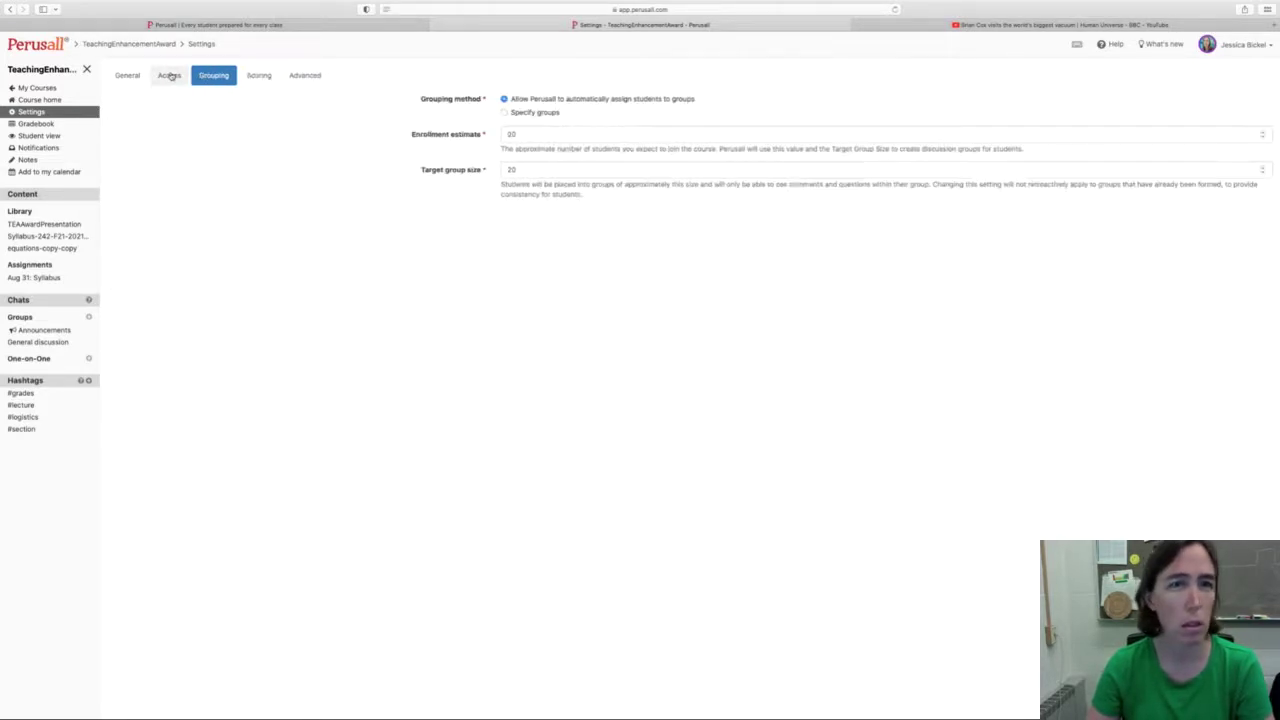
left_click(127, 77)
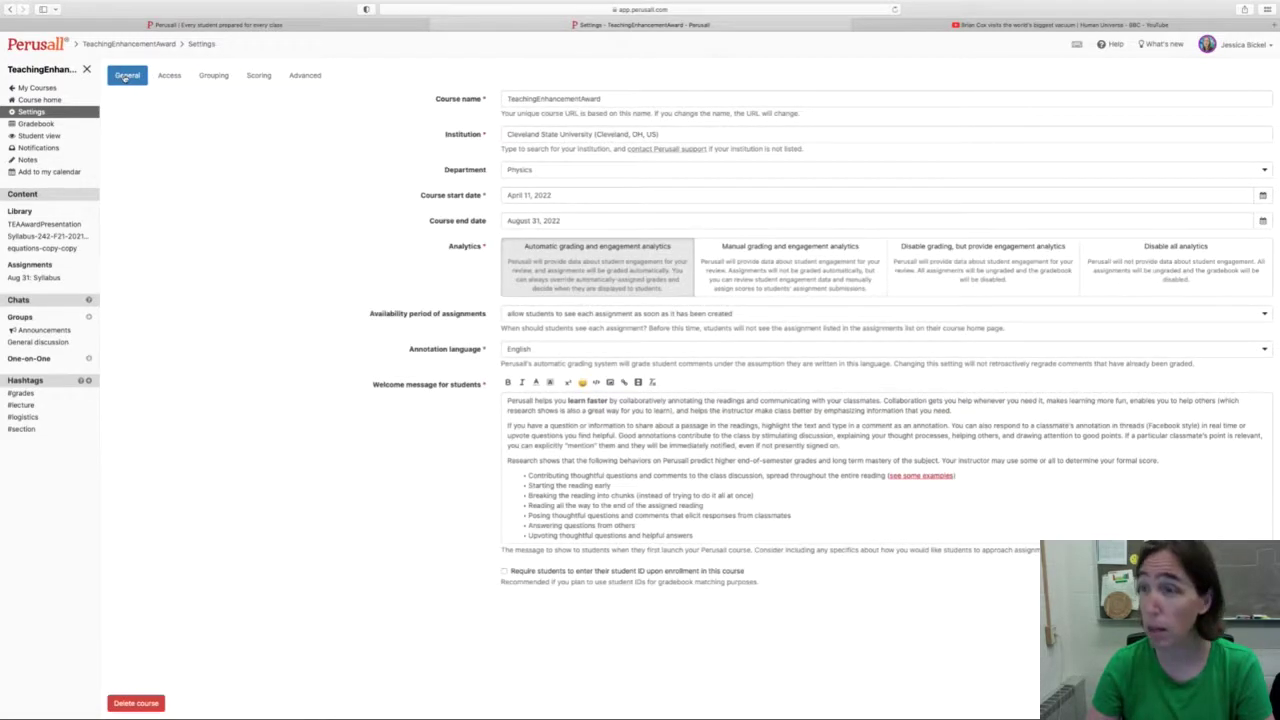
left_click(165, 78)
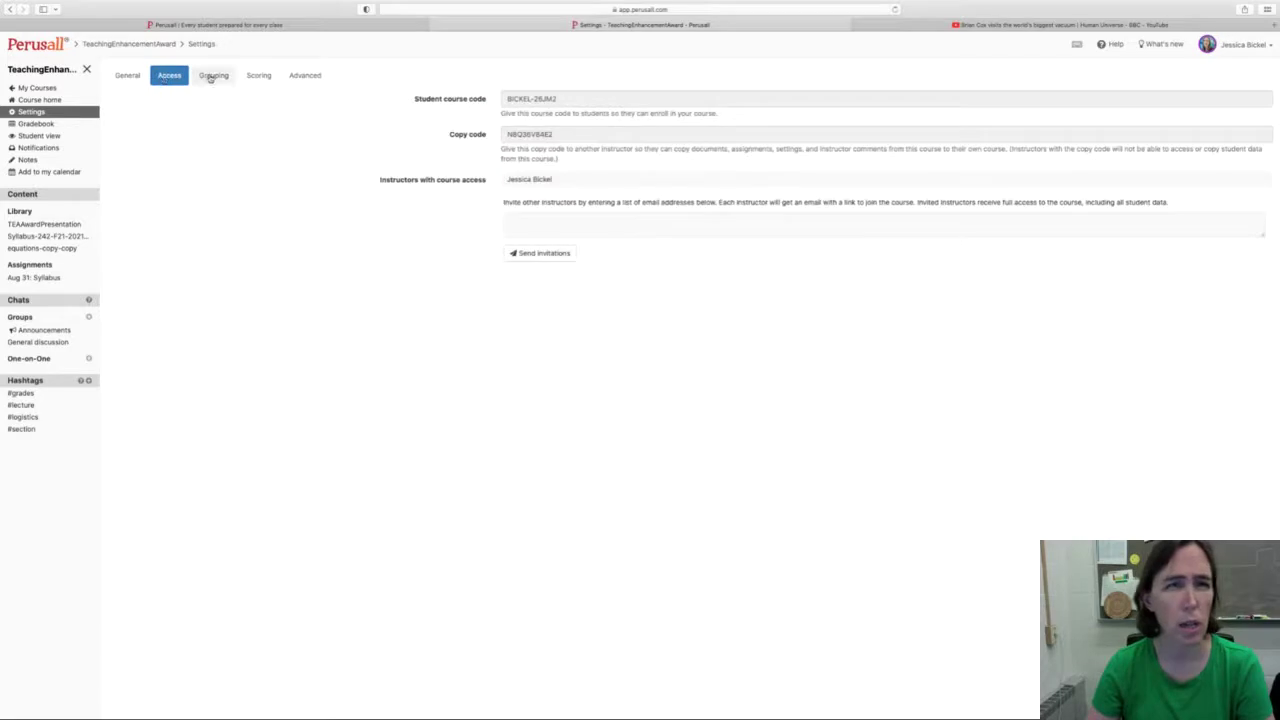
Review the course's grouping and scoring settings, expanding the Annotation content options to examine the number of high-quality comments required.
left_click(212, 77)
left_click(260, 77)
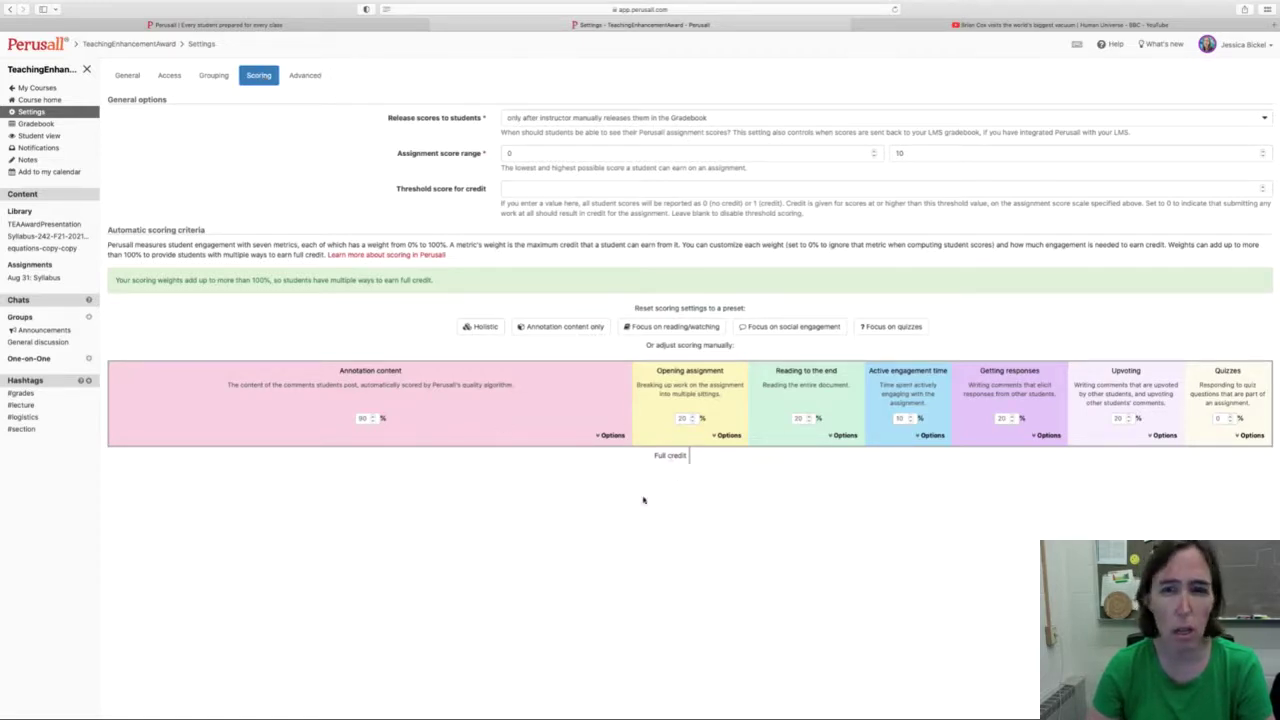
left_click(610, 435)
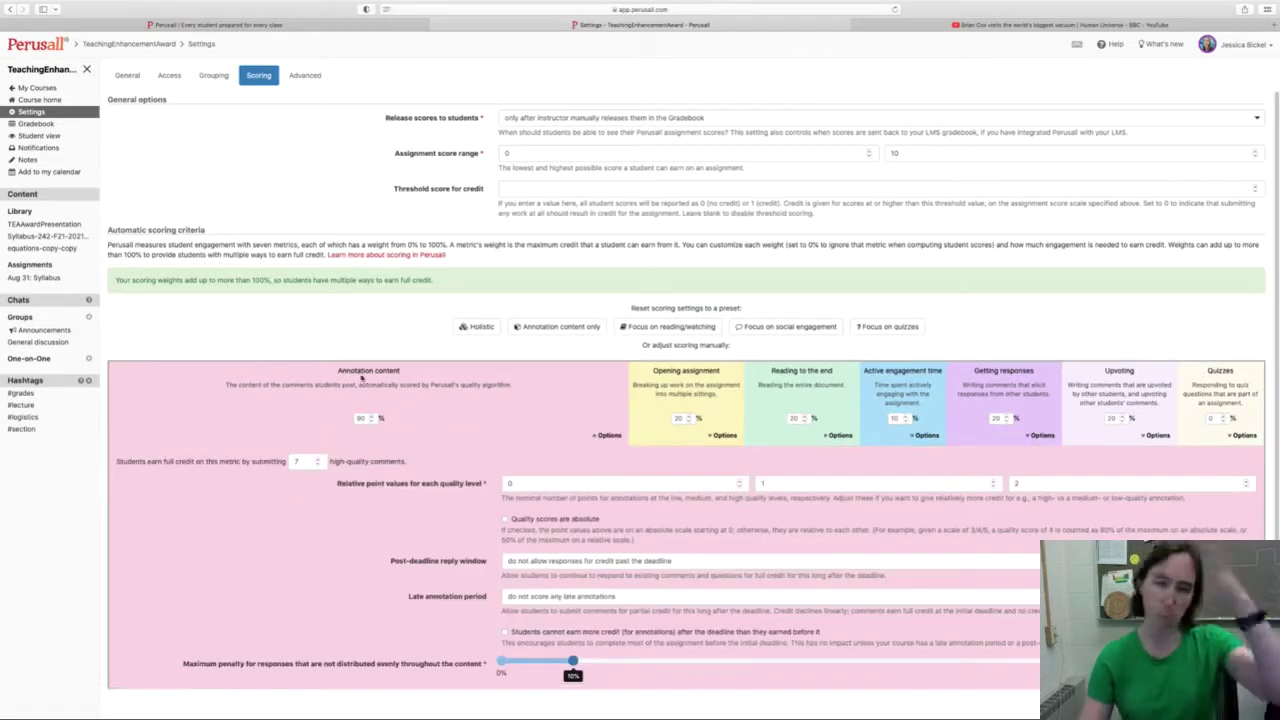
scroll(293, 471, "down", 1)
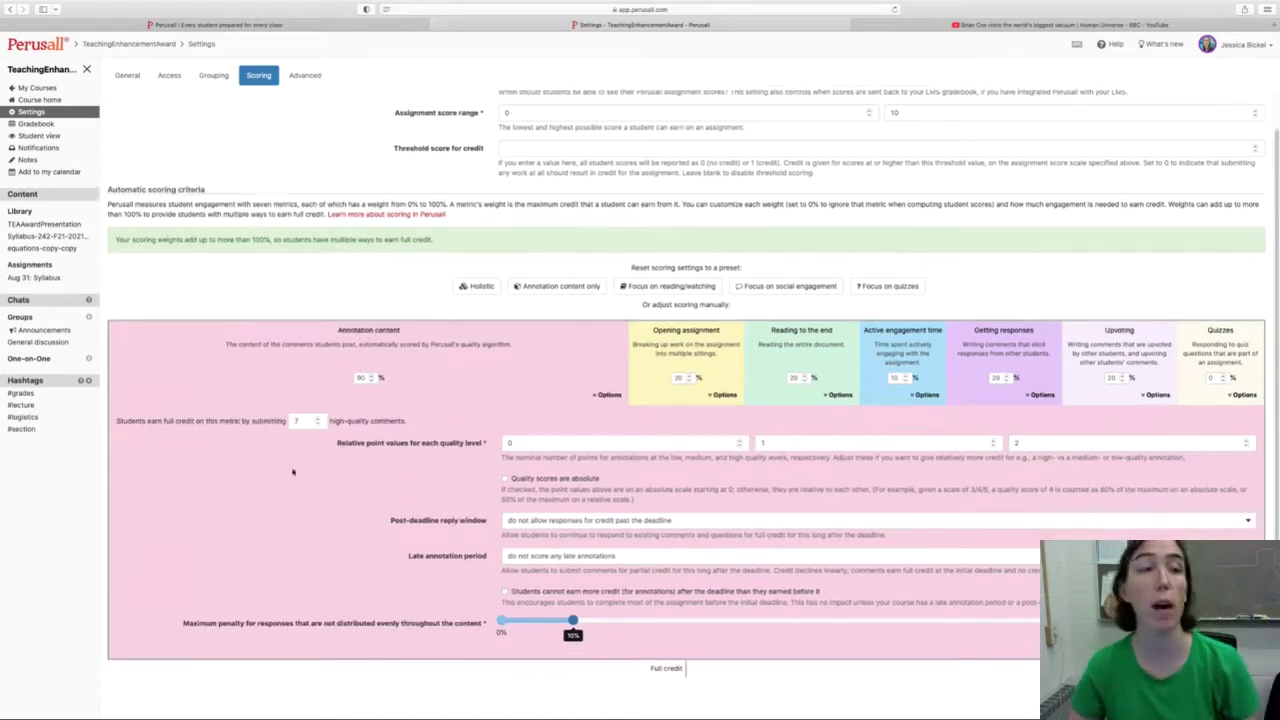
double_click(300, 421)
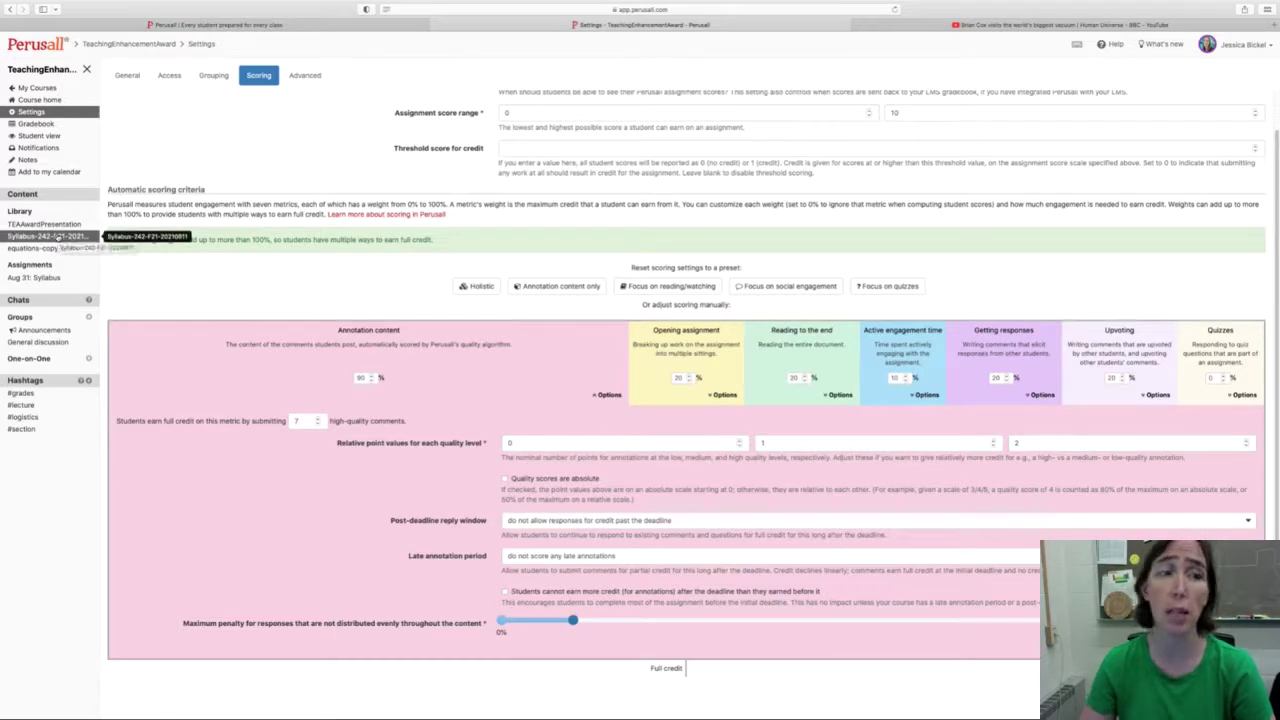
View the TEAAwardPresentation document's opening slides, the equations-copy-copy document and the account options.
left_click(56, 226)
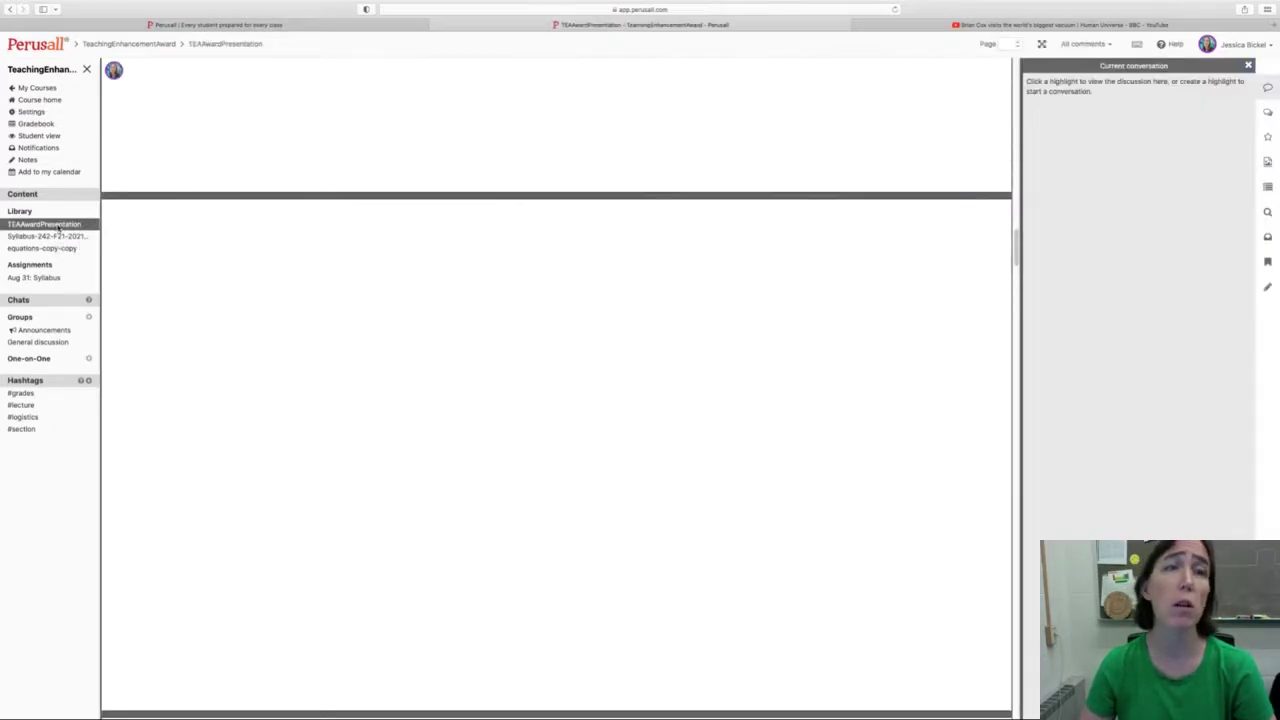
scroll(450, 290, "up", 20)
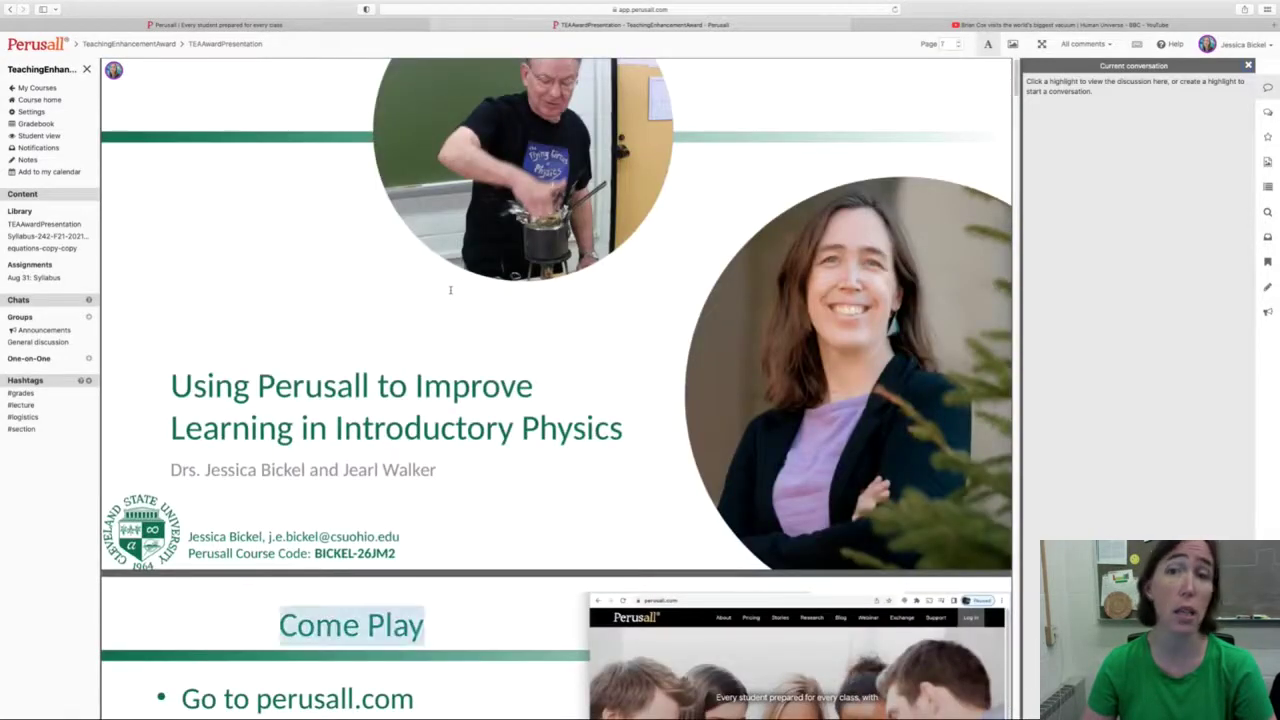
scroll(450, 290, "down", 5)
scroll(449, 286, "up", 5)
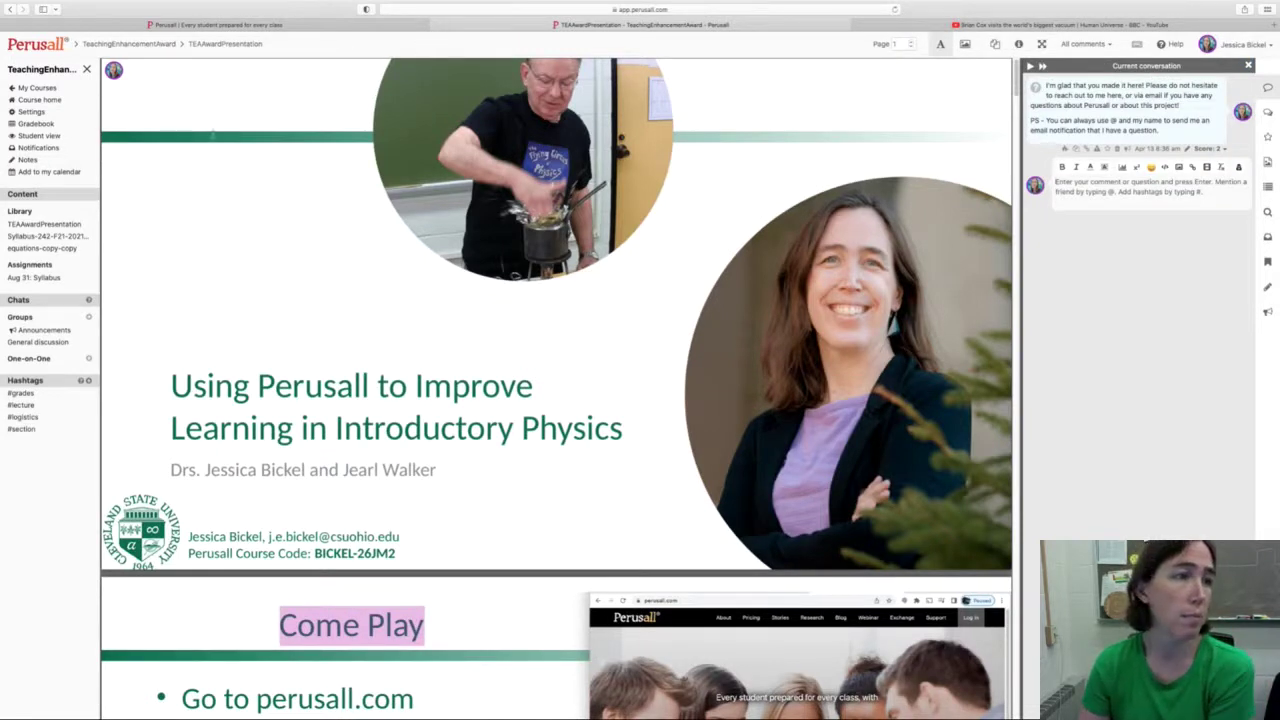
left_click(57, 249)
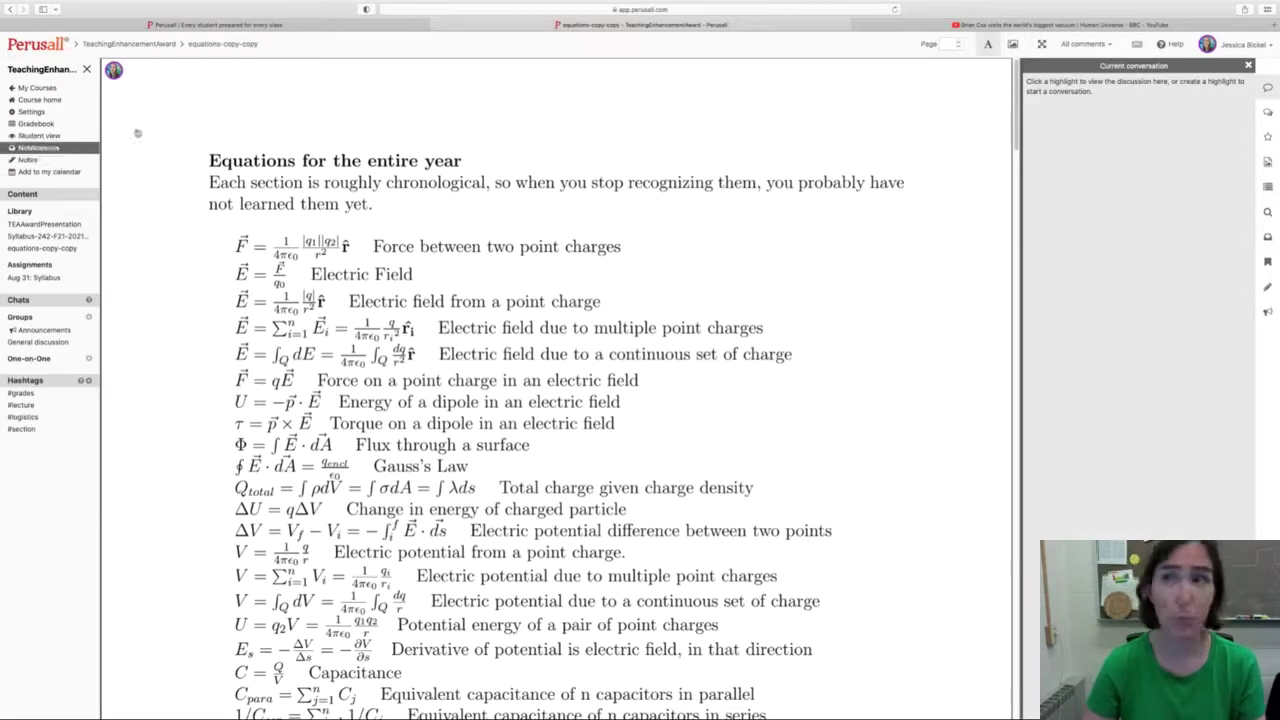
left_click(1245, 47)
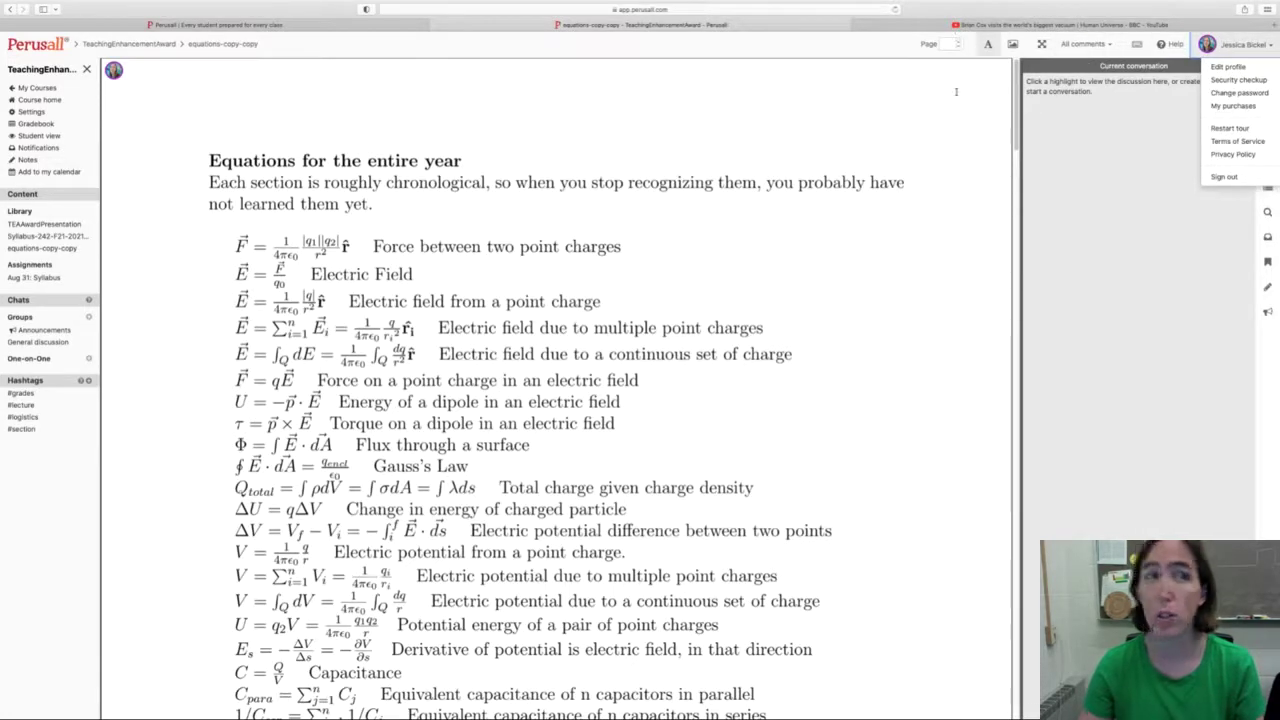
Return to the course home and examine the Syllabus assignment's extended deadlines, including the student choices for a deadline override.
left_click(40, 100)
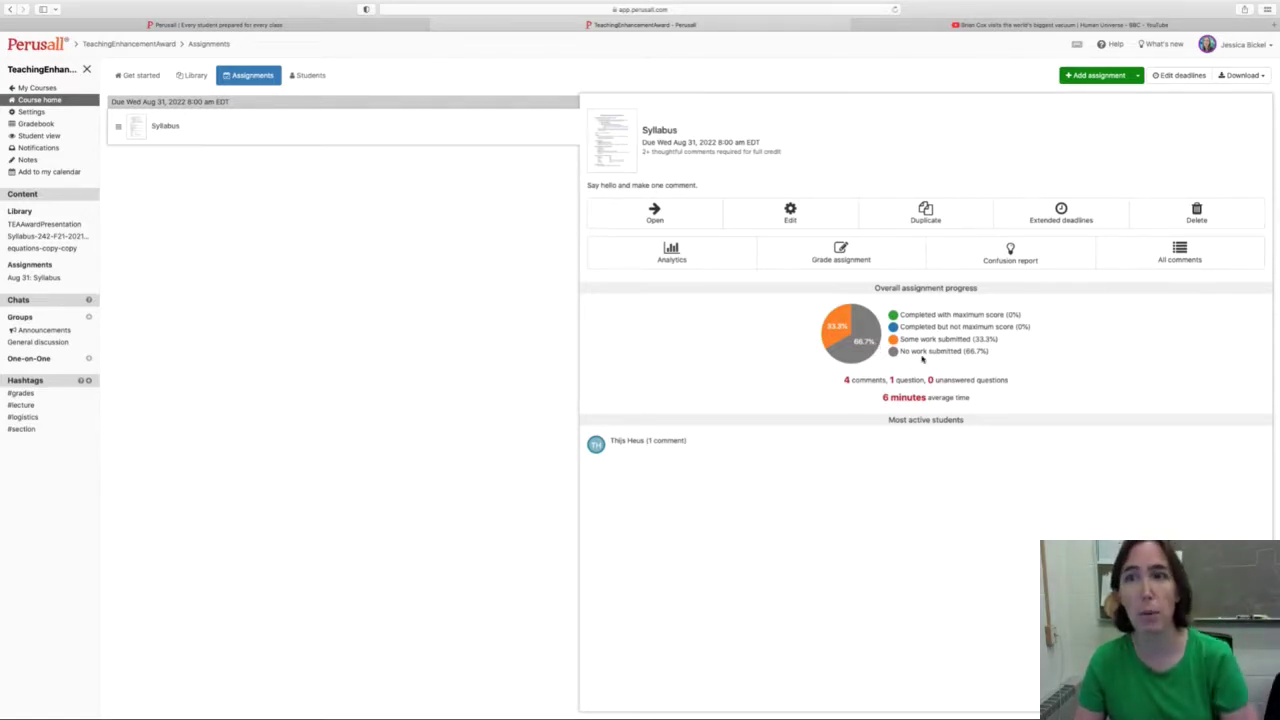
left_click(1060, 213)
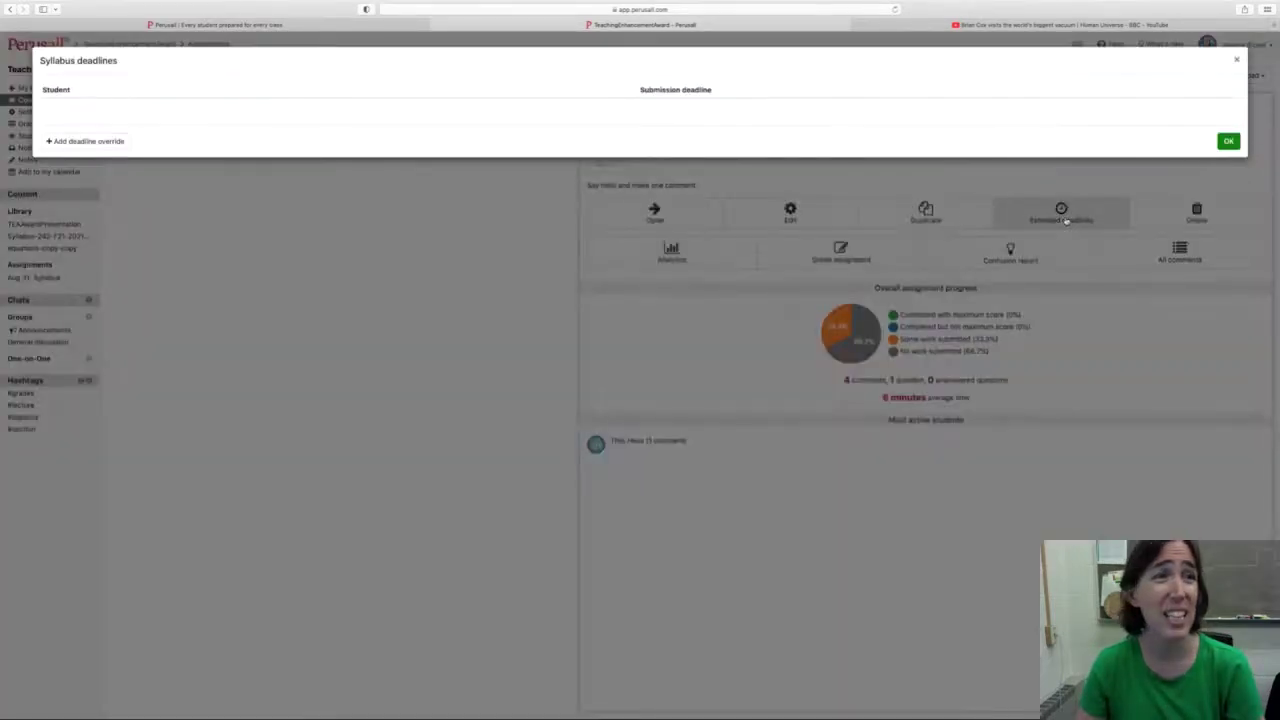
left_click(118, 142)
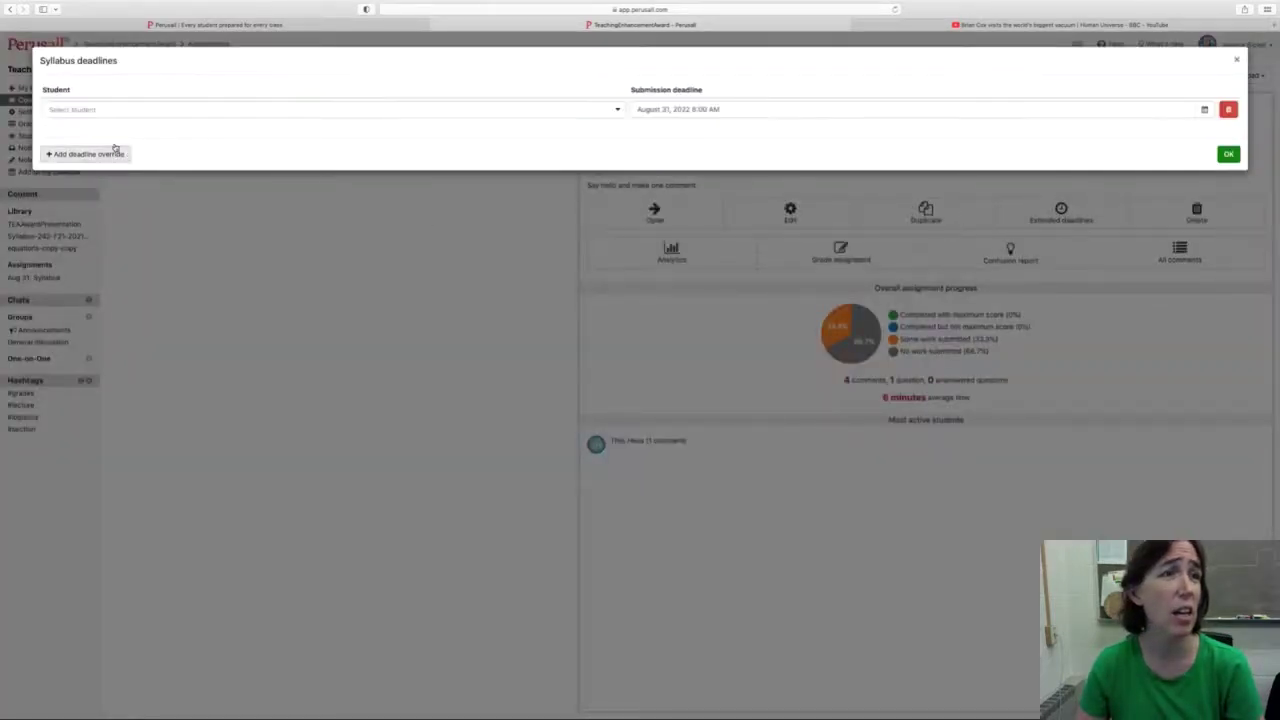
left_click(618, 112)
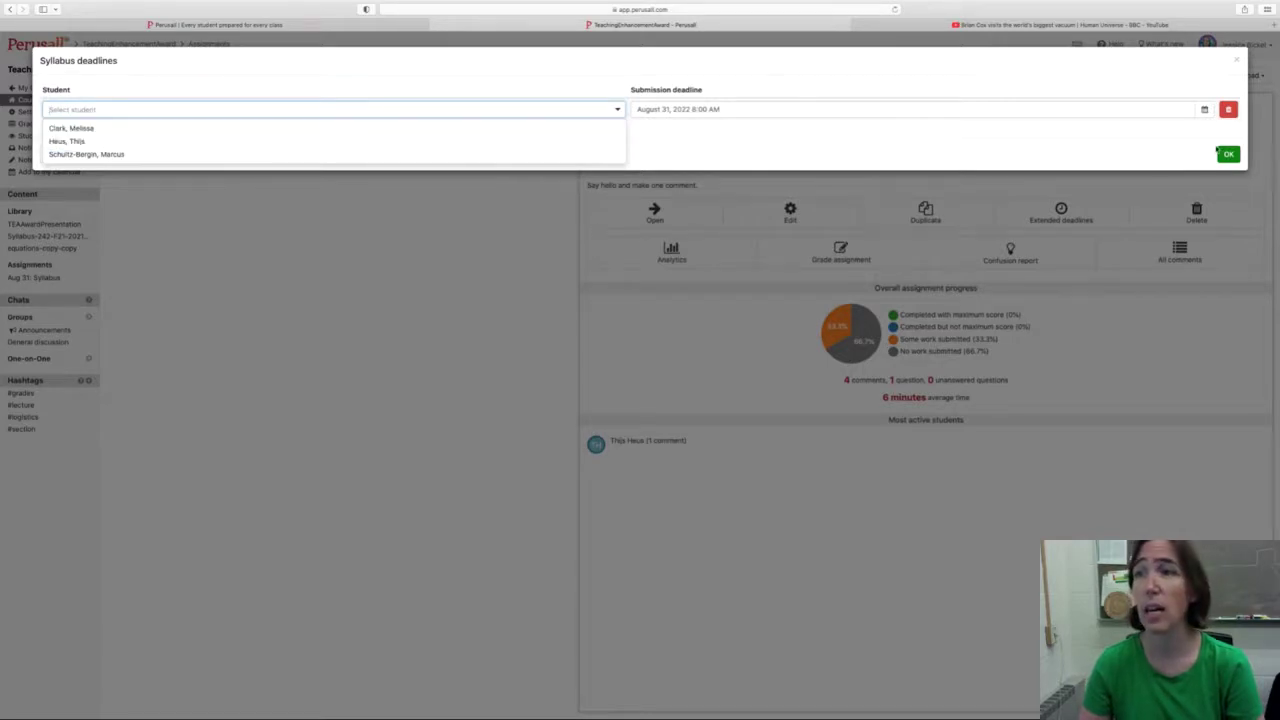
left_click(1220, 153)
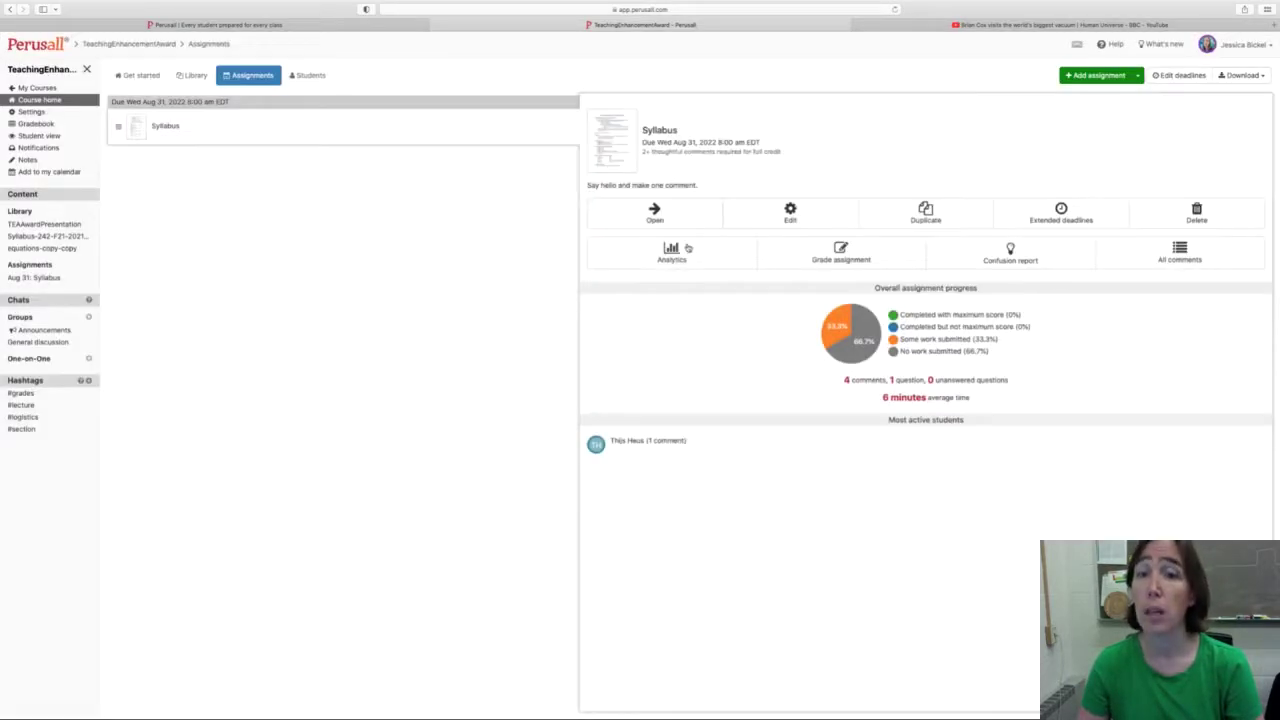
Look through the report types offered in the Syllabus assignment's analytics without choosing one.
left_click(686, 252)
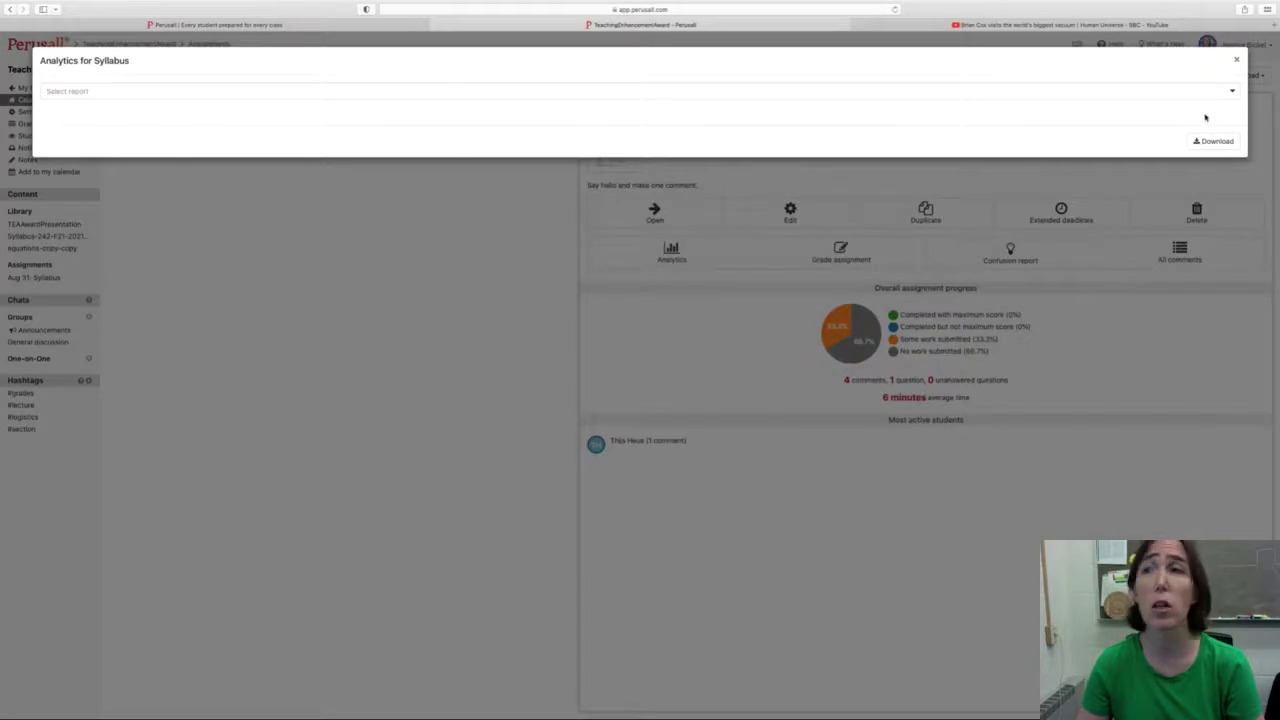
left_click(1232, 91)
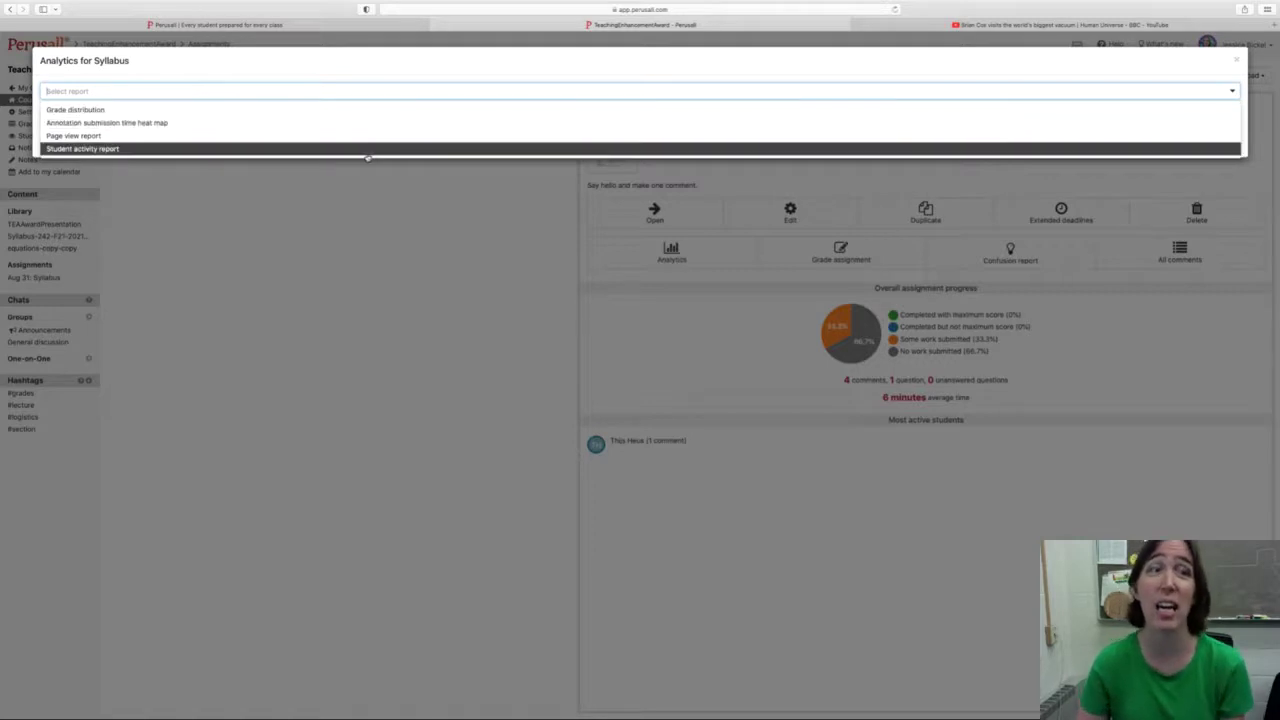
left_click(1240, 60)
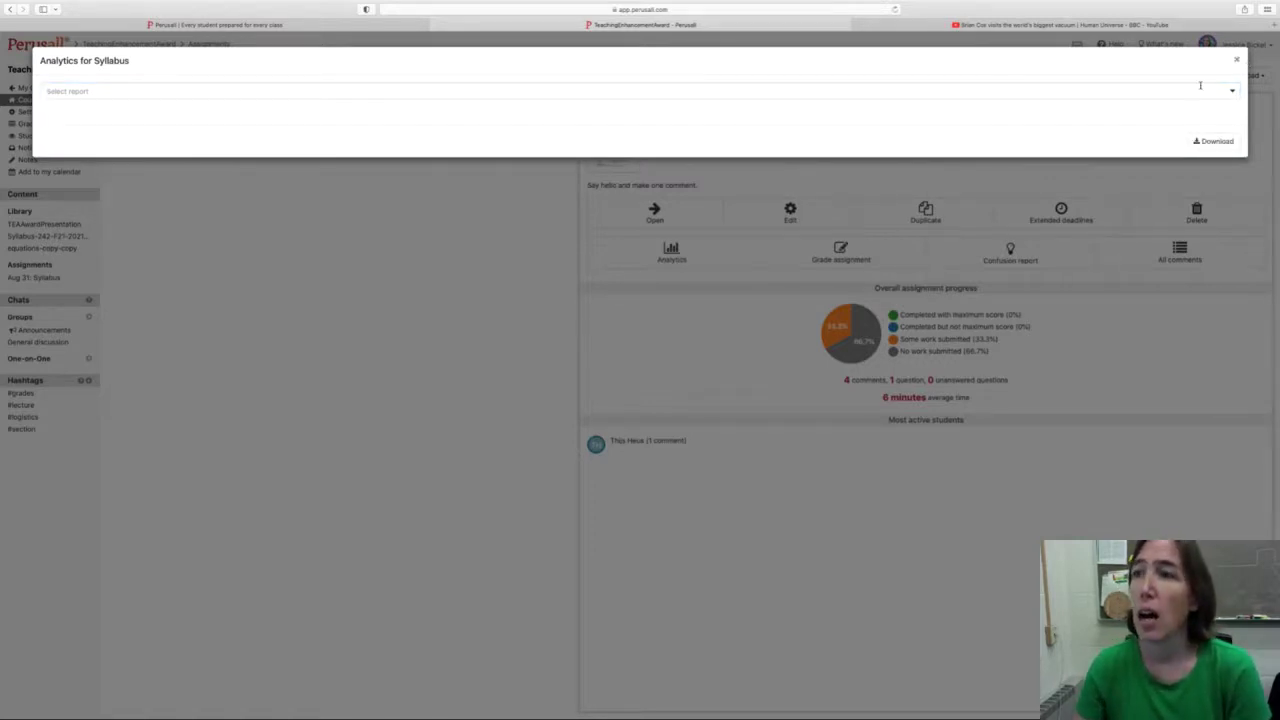
left_click(1237, 58)
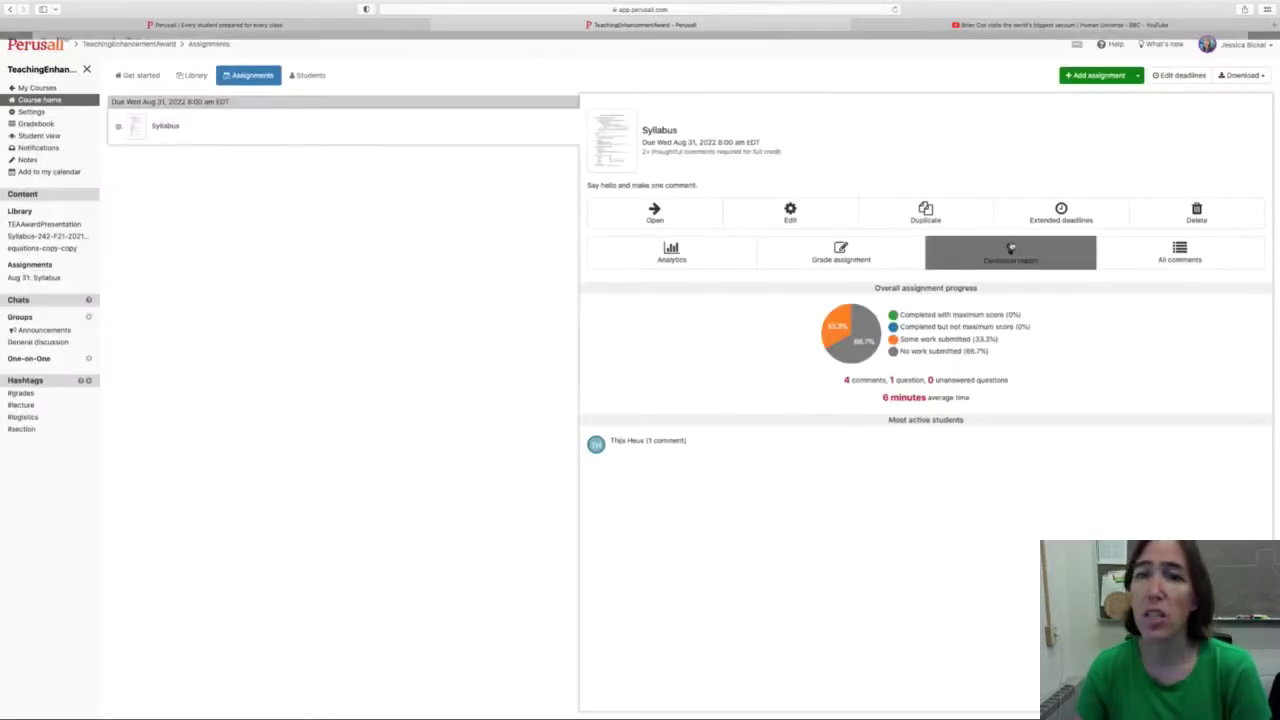
View the confusion report and the list of all comments for the Syllabus assignment.
left_click(1010, 250)
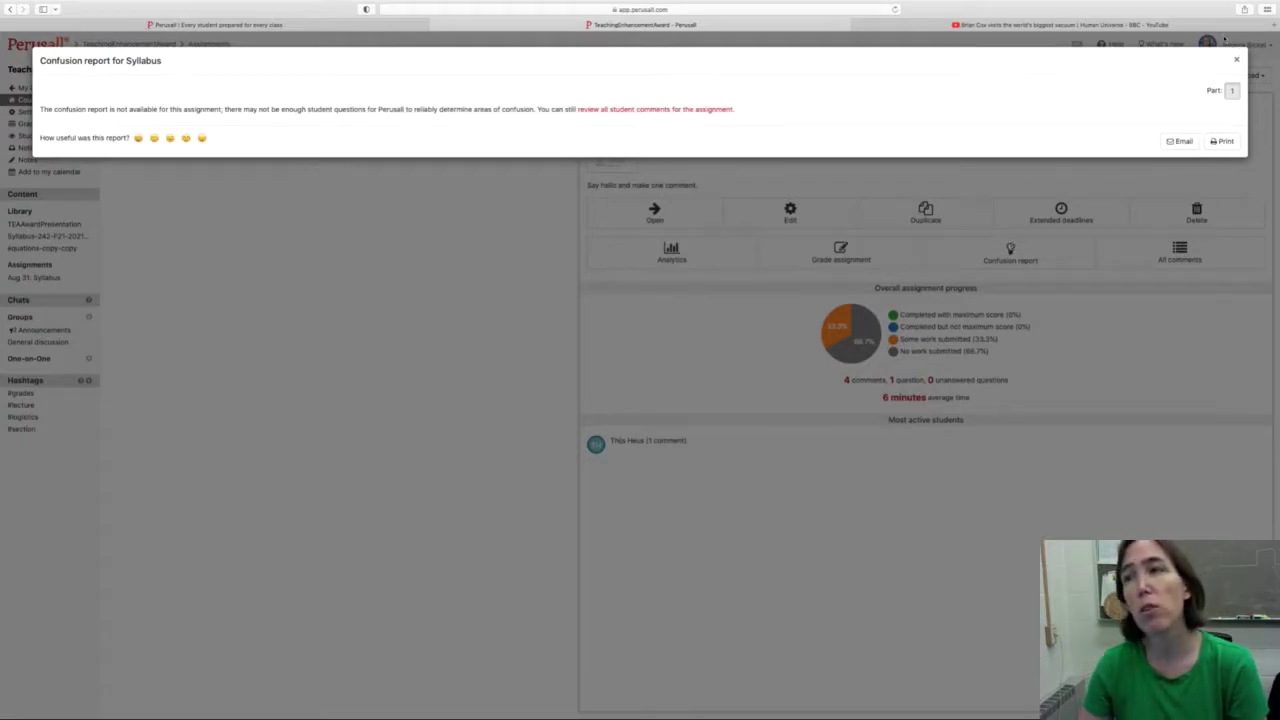
left_click(1238, 62)
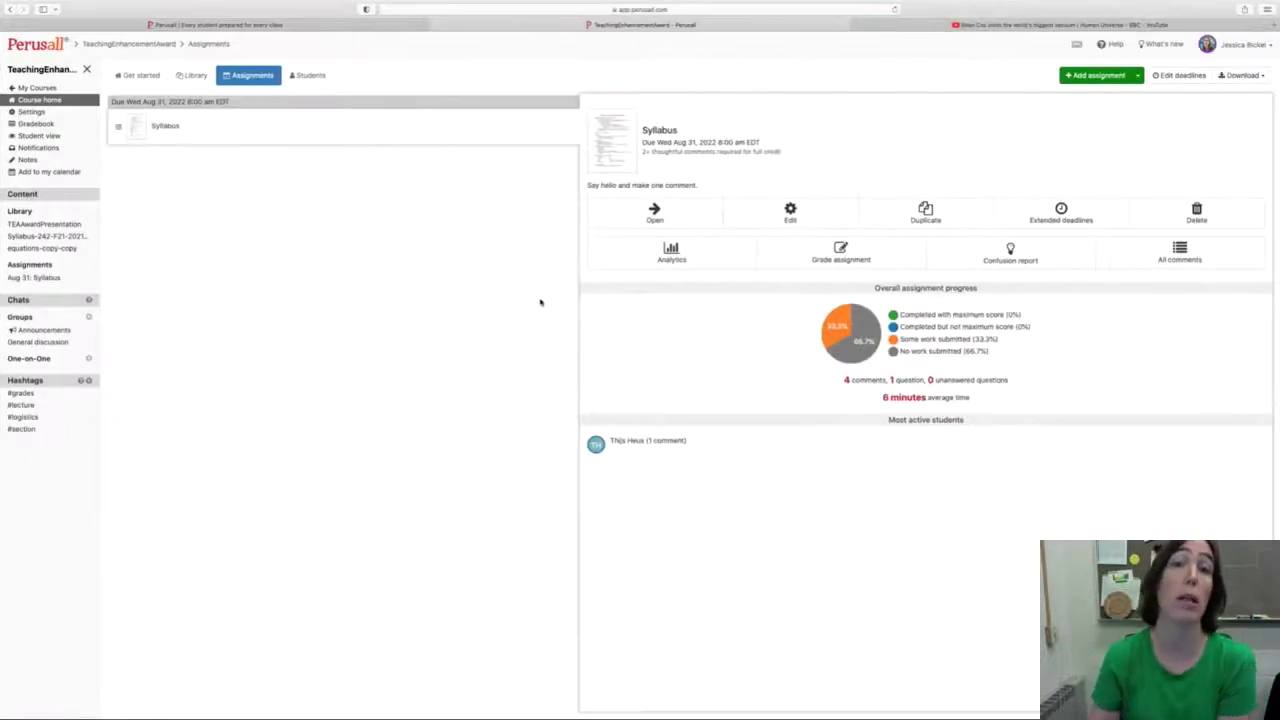
left_click(1226, 253)
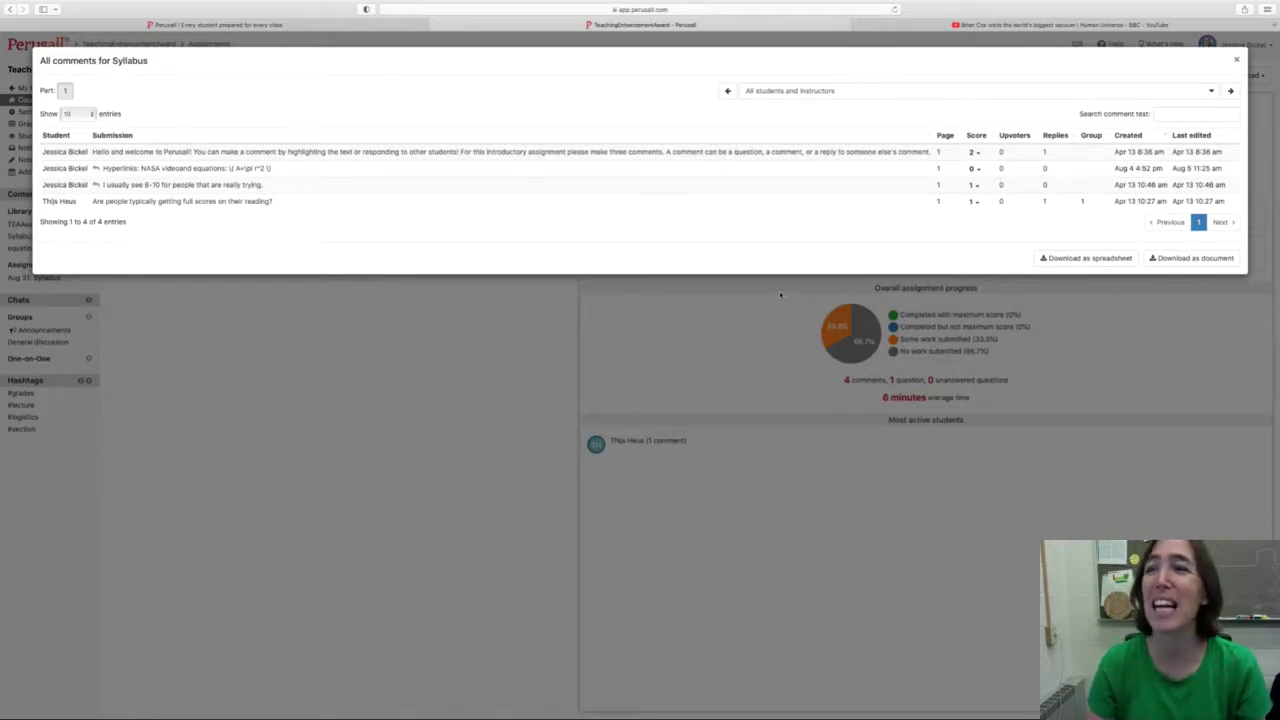
left_click(1237, 60)
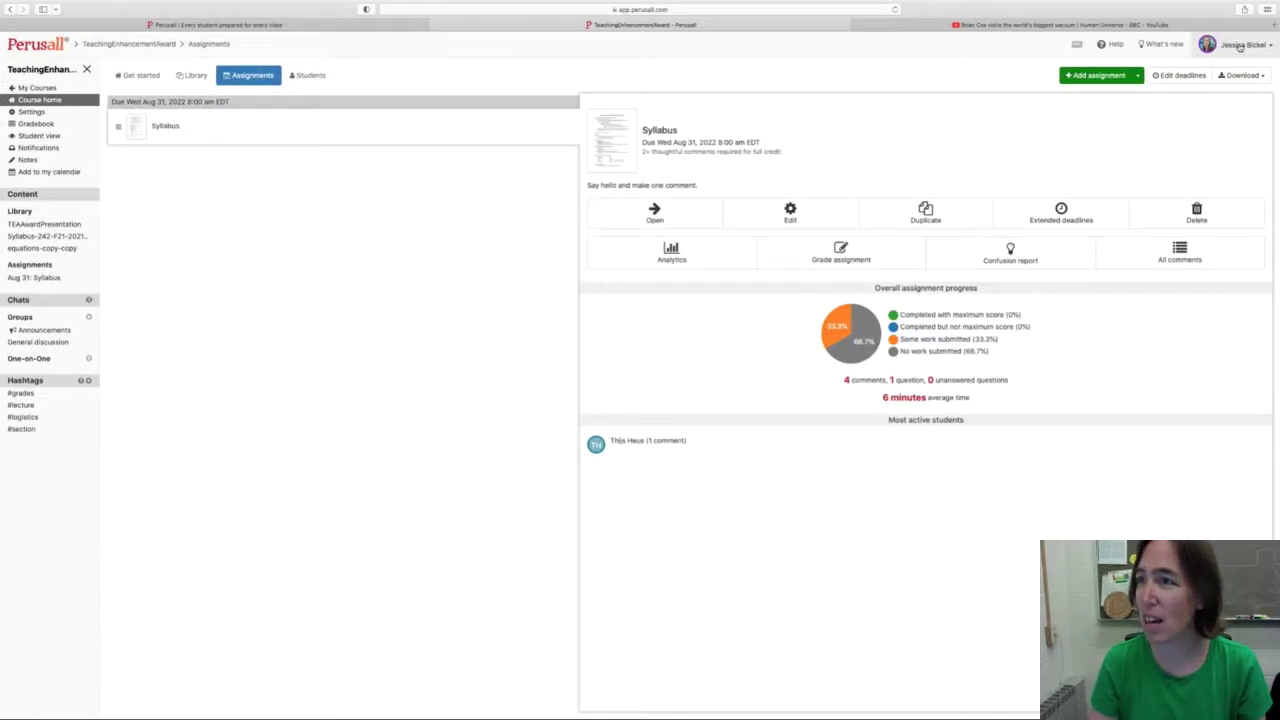
Enter Student view with a temporary student account and check the student's scores page.
left_click(1236, 47)
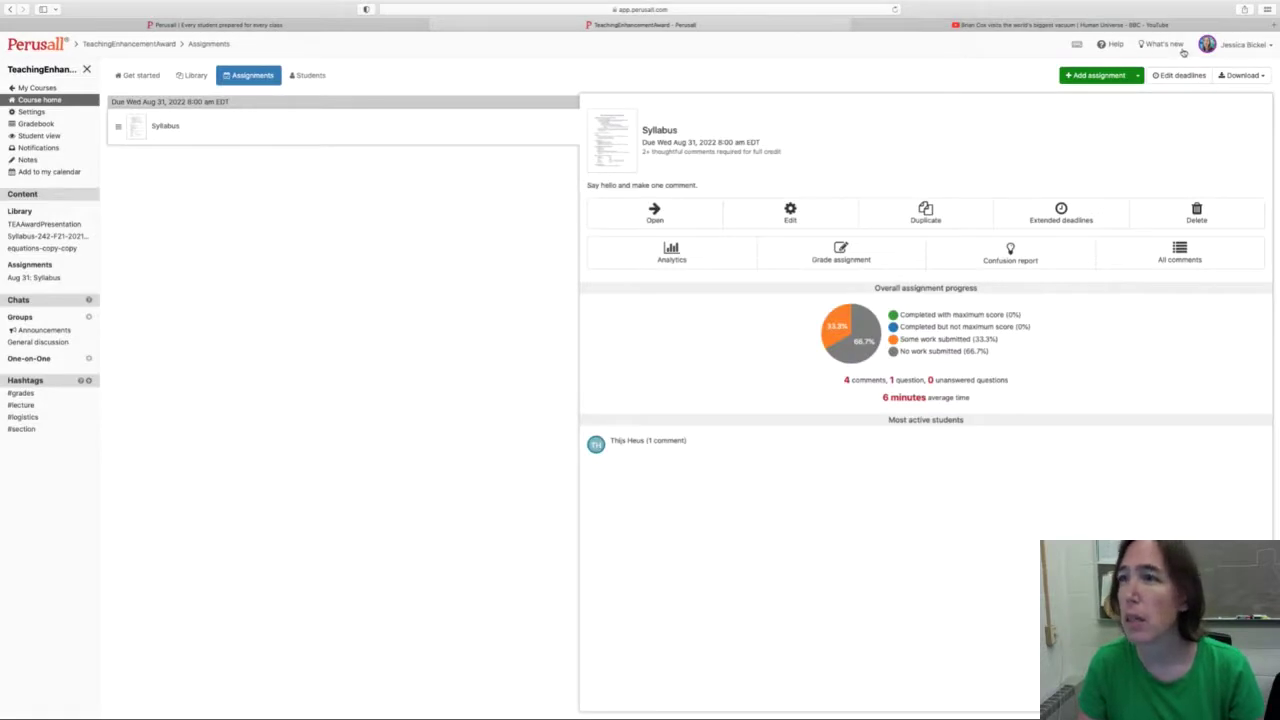
left_click(1242, 46)
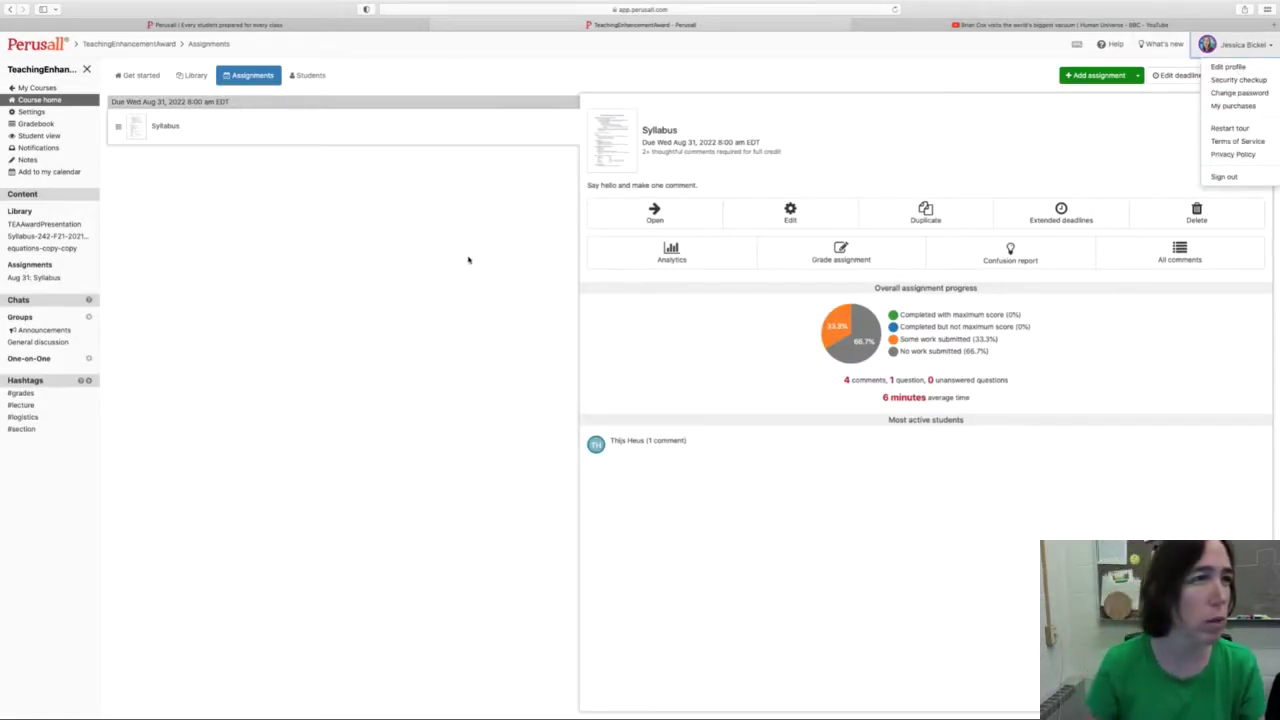
left_click(38, 135)
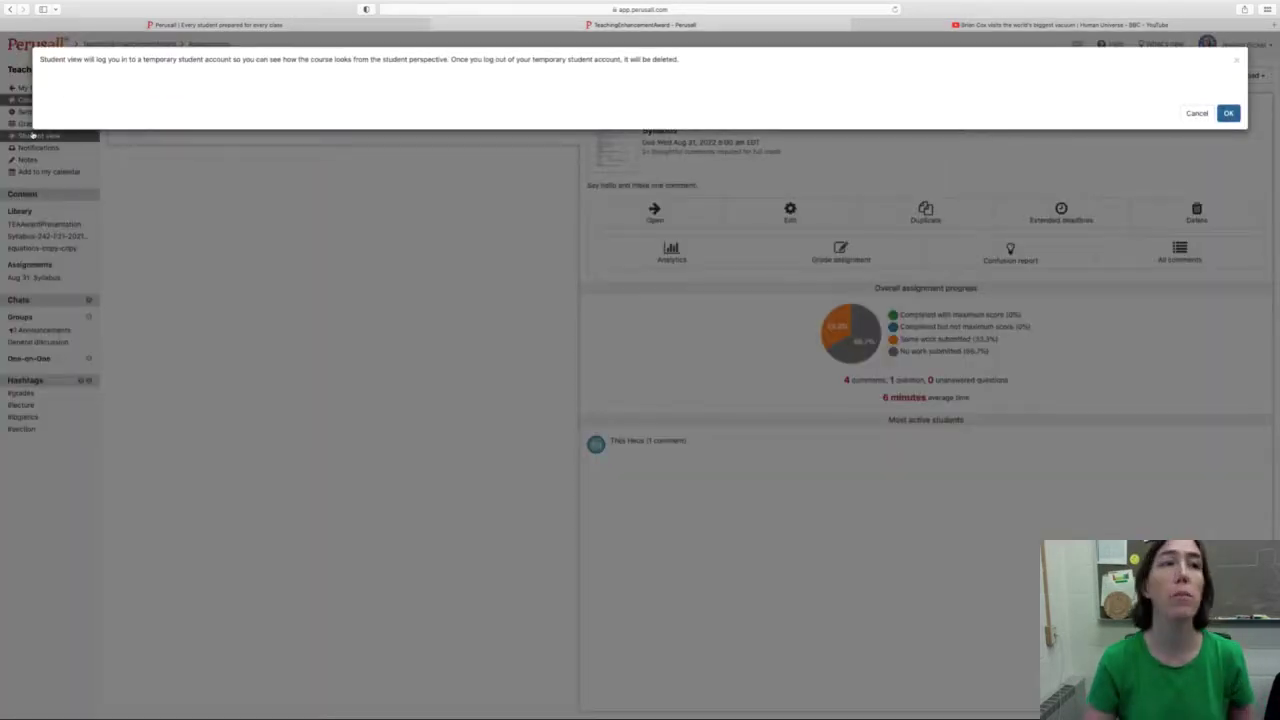
left_click(1227, 113)
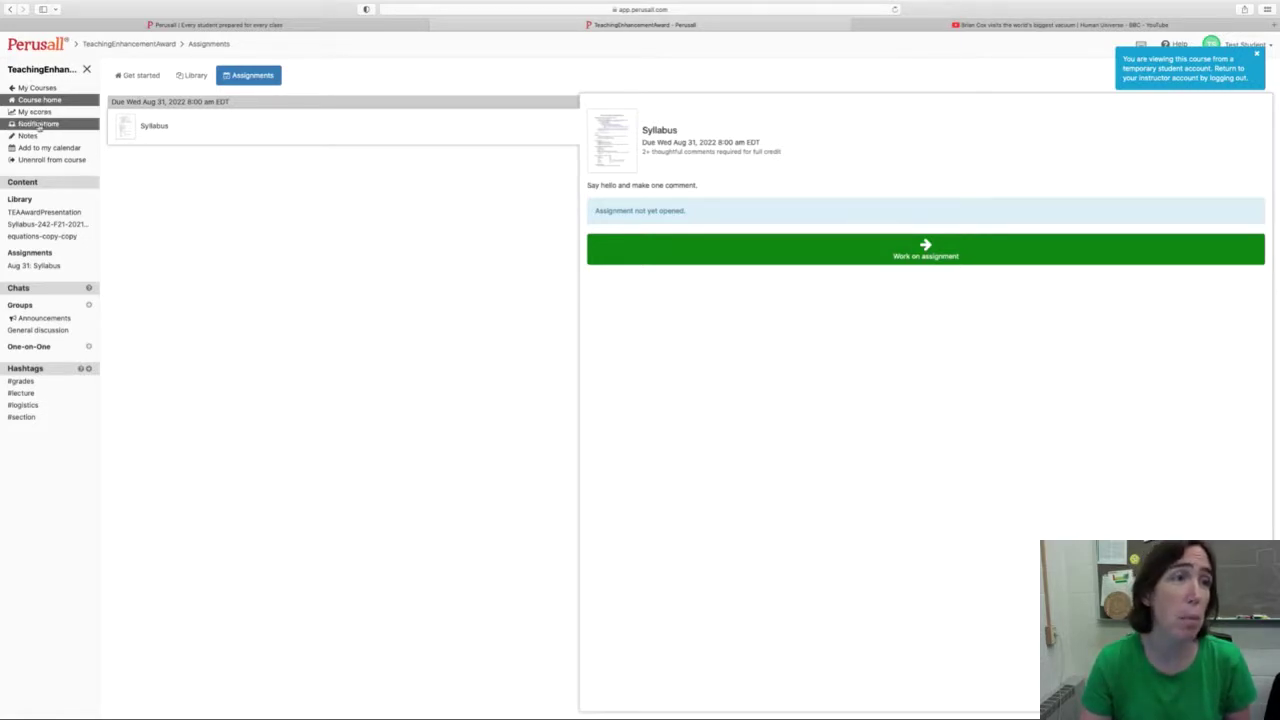
left_click(35, 112)
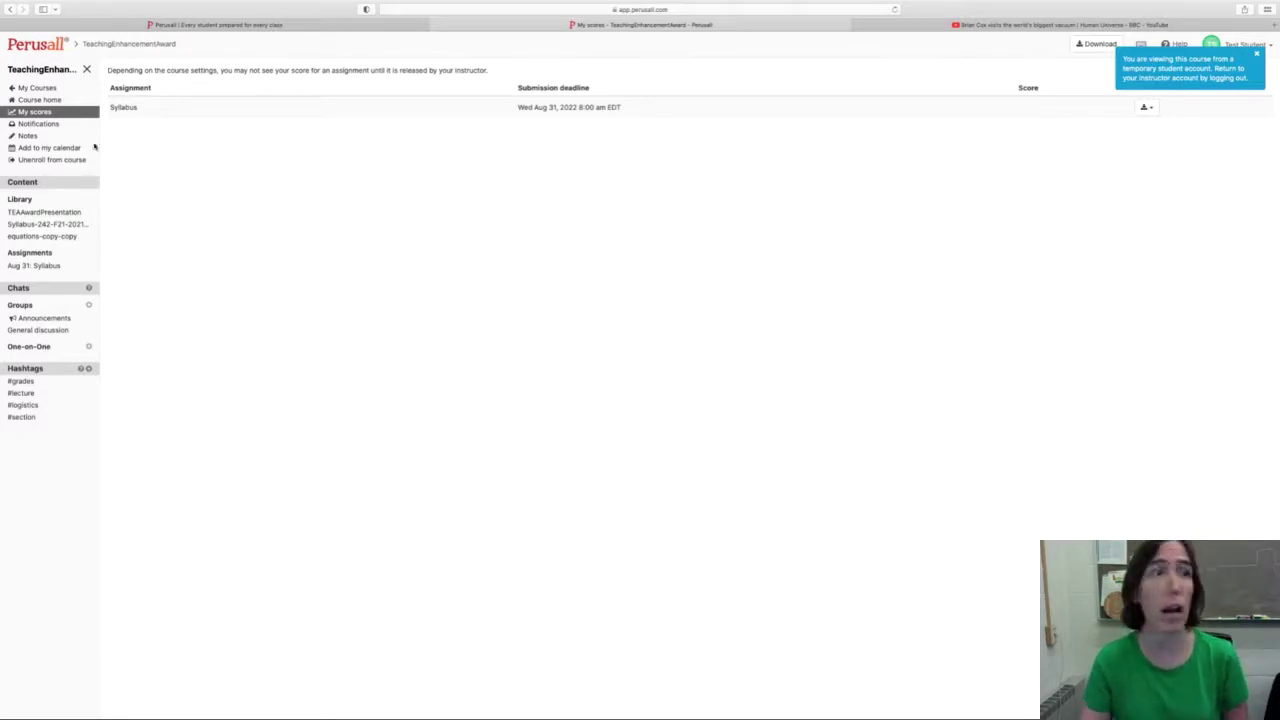
Open the Syllabus assignment as the test student, end the introductory tour and dismiss the temporary account notice.
left_click(44, 262)
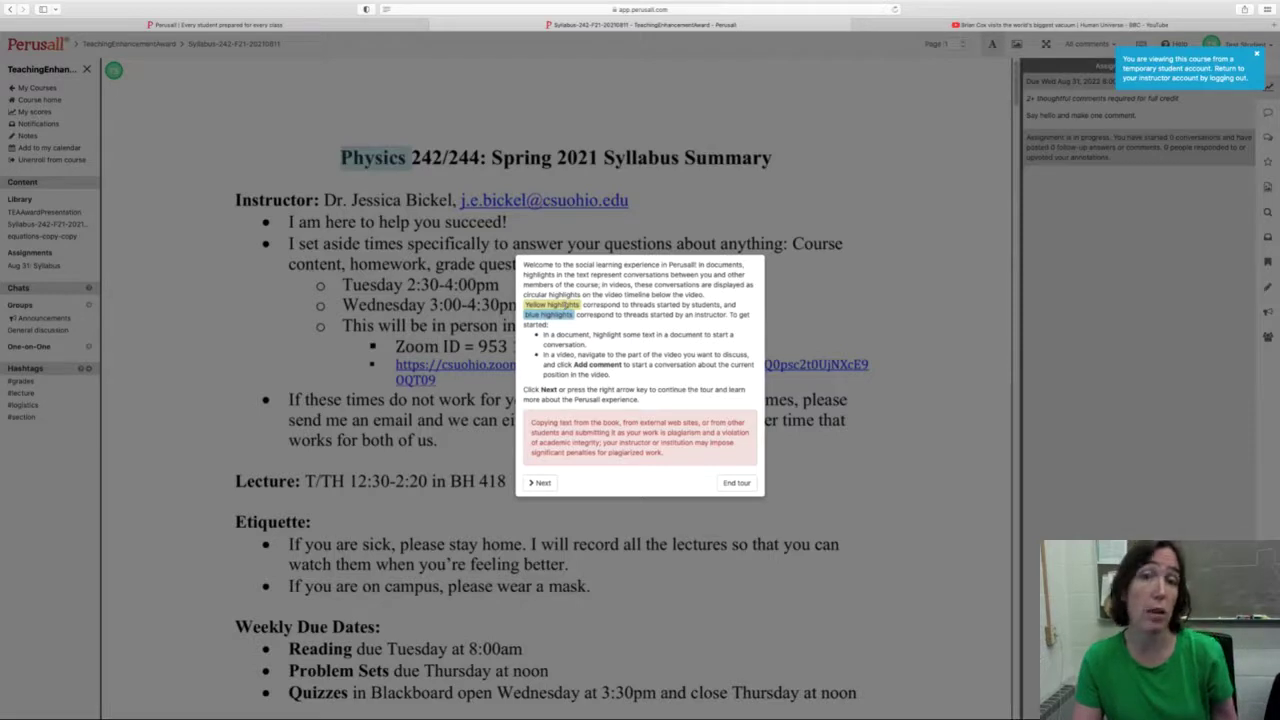
left_click(737, 484)
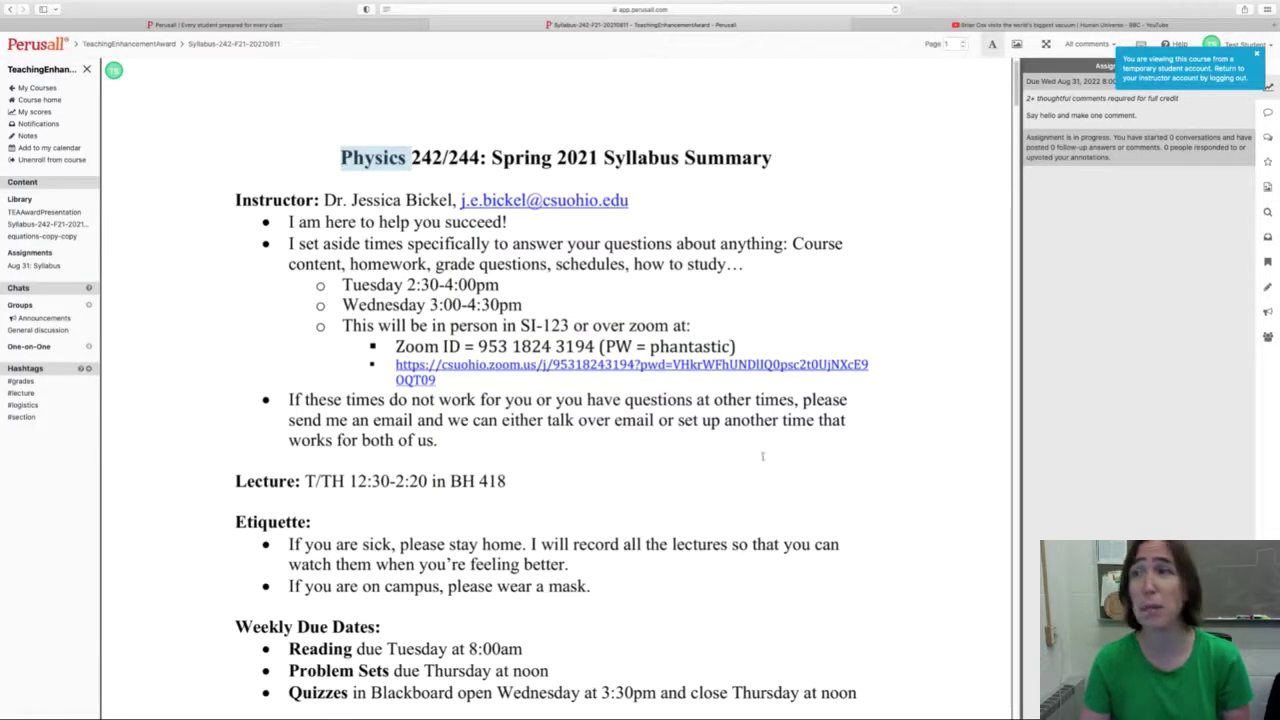
left_click(1253, 56)
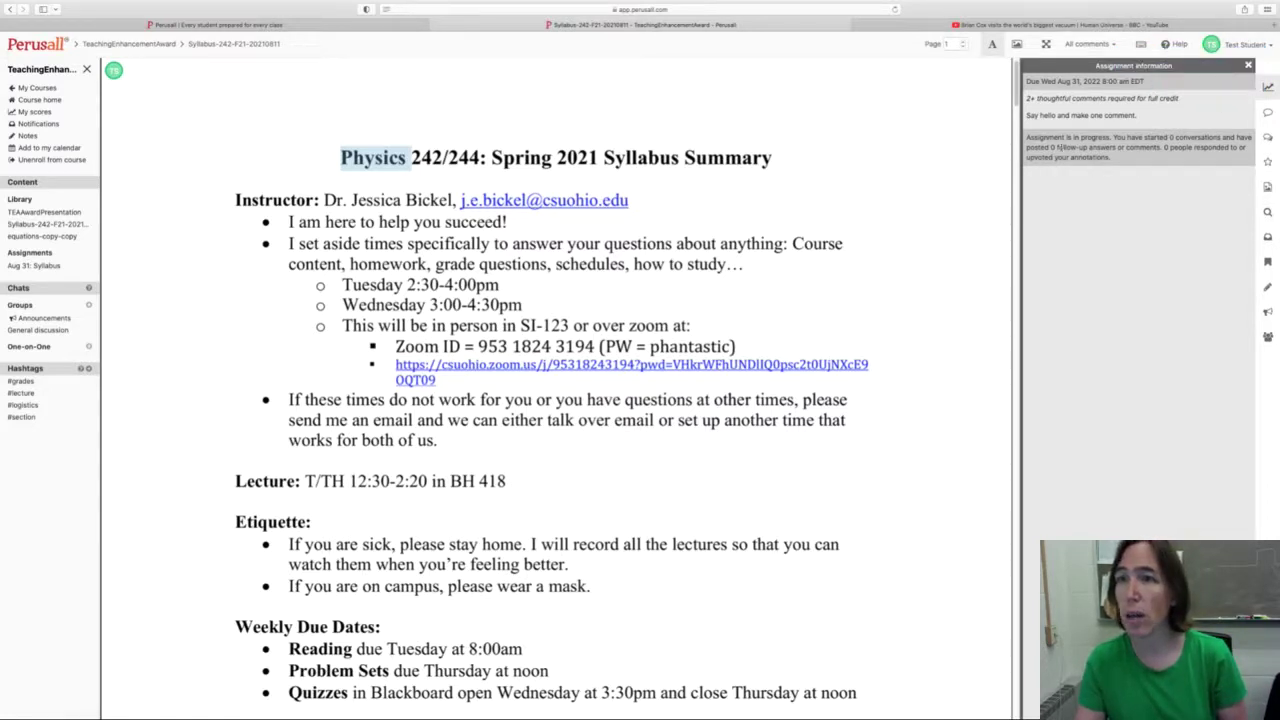
Post the reply "This is my test student response" in the conversation on the highlighted word "Physics".
left_click(406, 172)
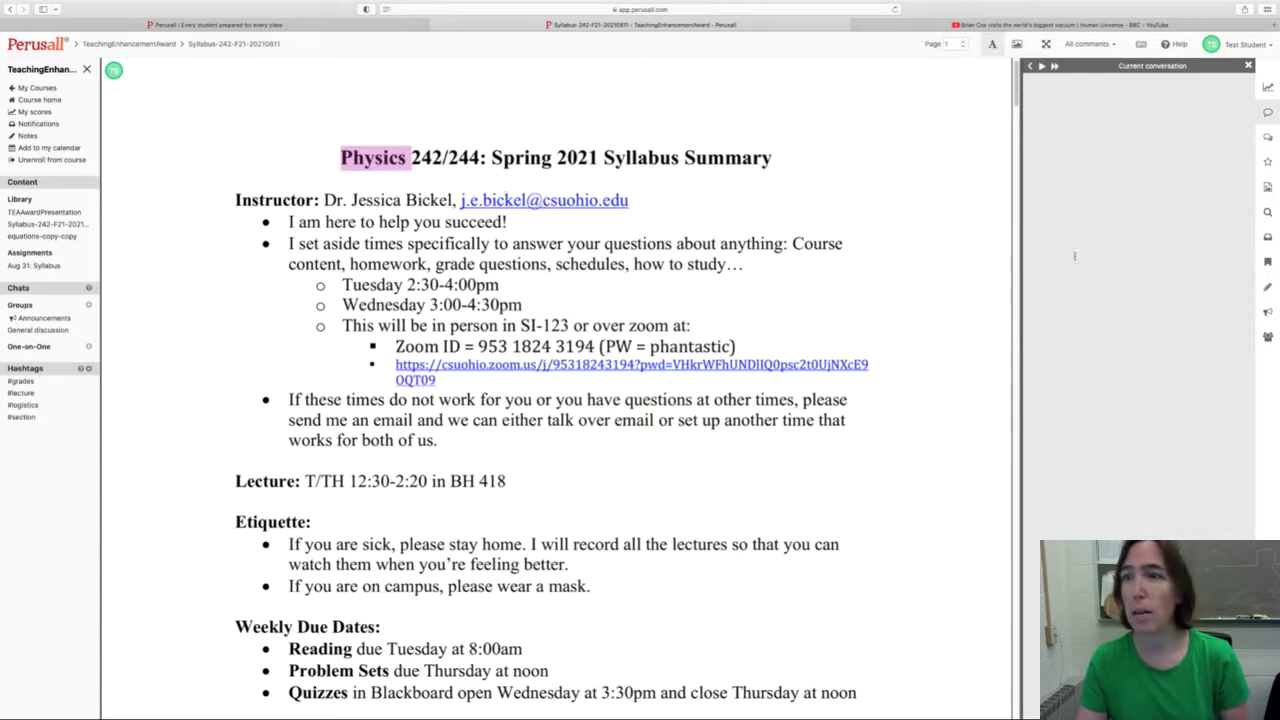
left_click(1154, 256)
type("This is")
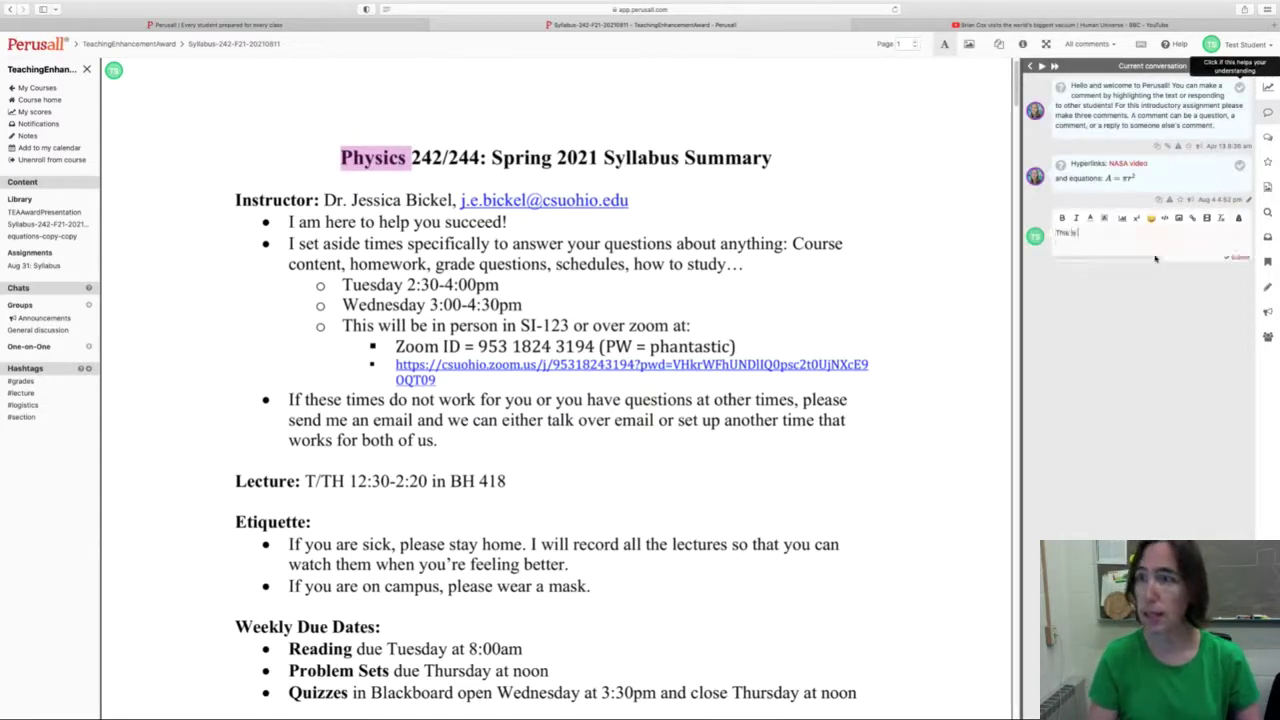
type(" my test student ")
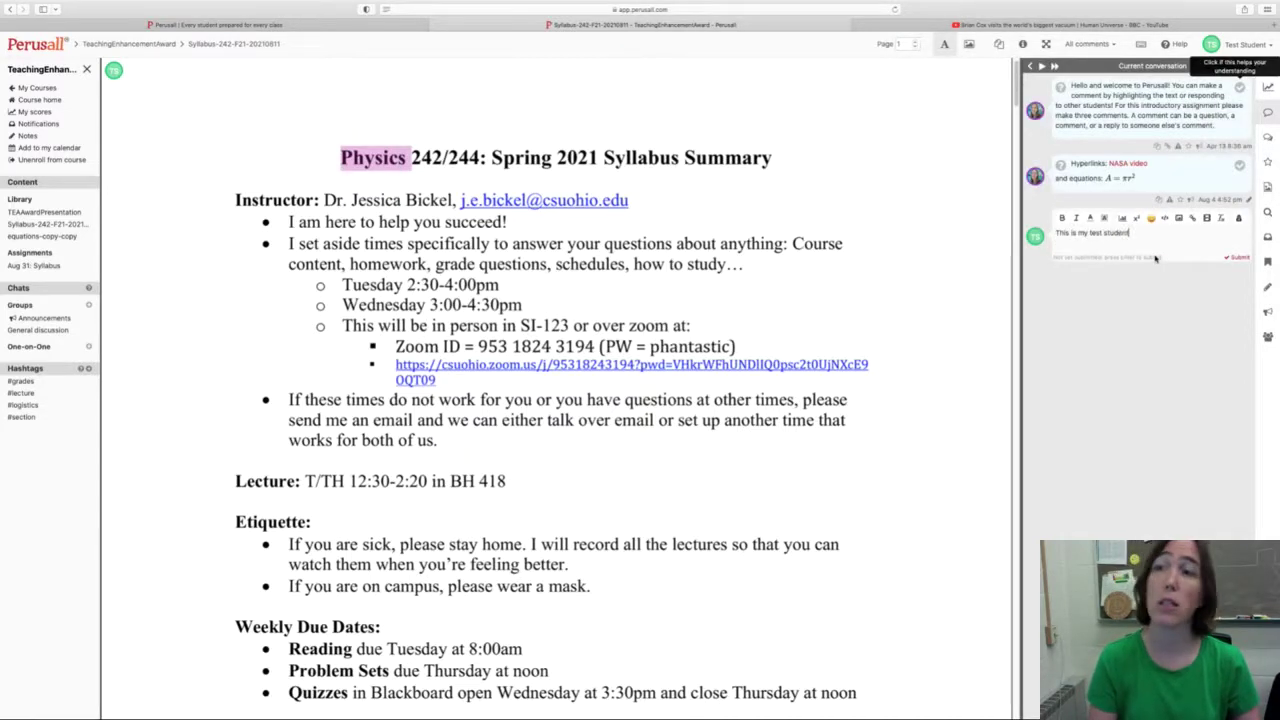
type("response")
key("Return")
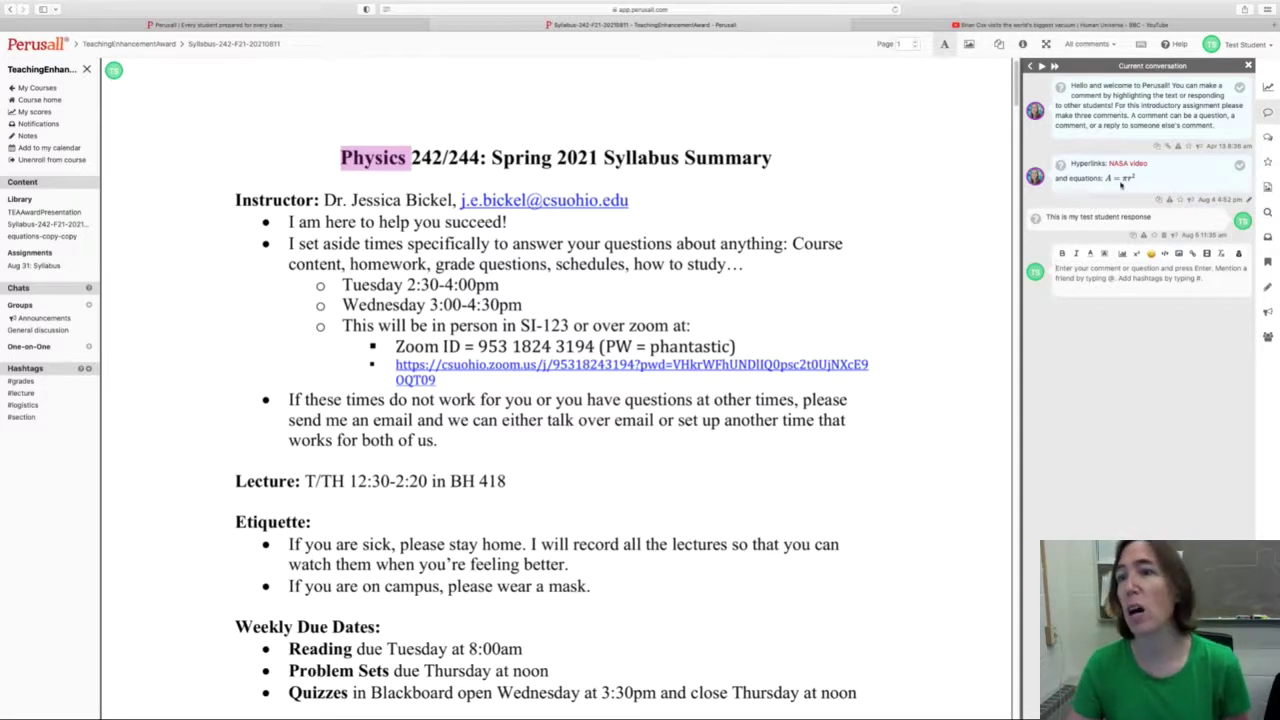
Check the Syllabus entry on the test student's scores page.
left_click(37, 112)
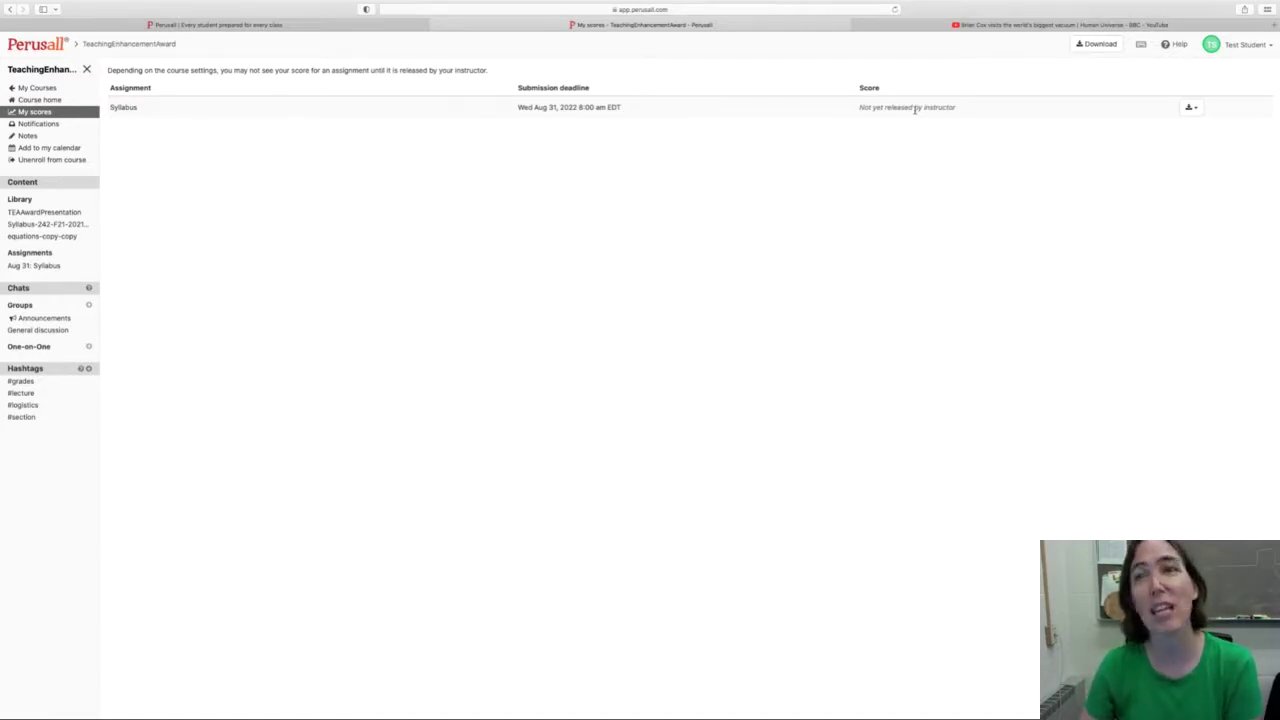
Reopen the Syllabus assignment and view its conversations on the word "Physics" and on the Reading grade percentage.
left_click(48, 266)
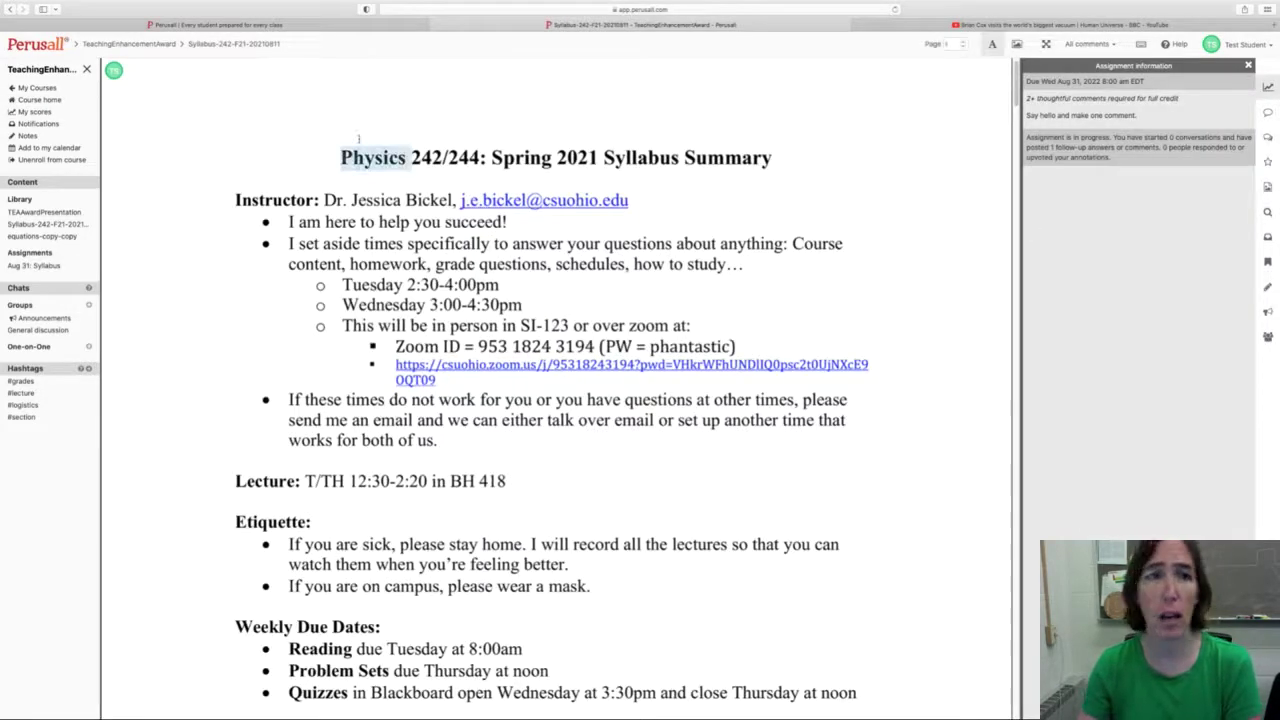
left_click(370, 157)
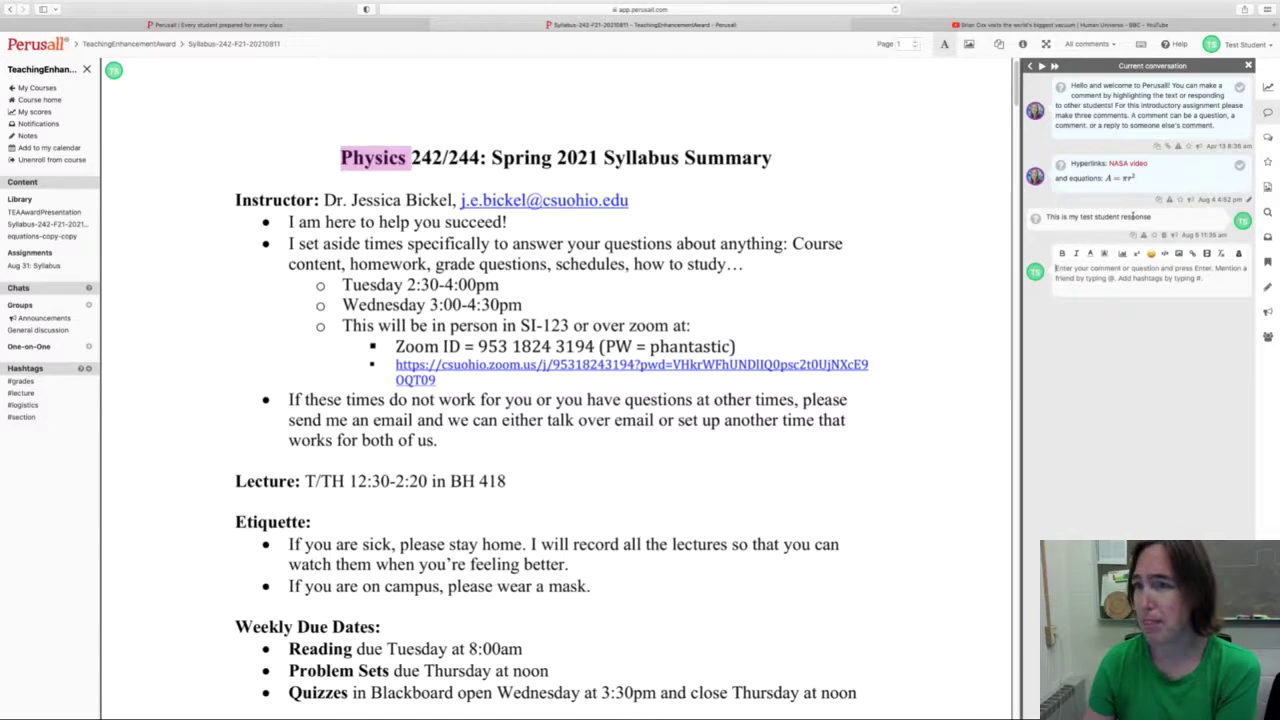
left_click(1268, 138)
left_click(1120, 133)
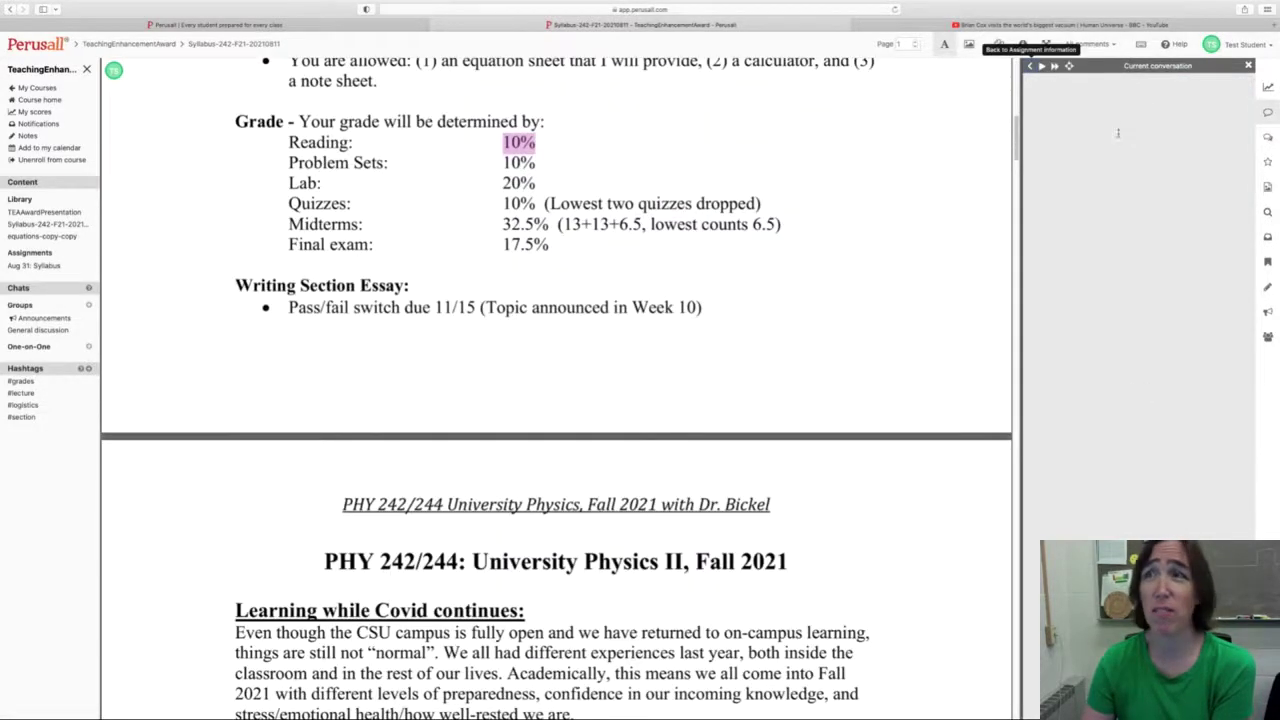
Return to the list of all conversations and look through the syllabus document's page thumbnails.
left_click(1140, 100)
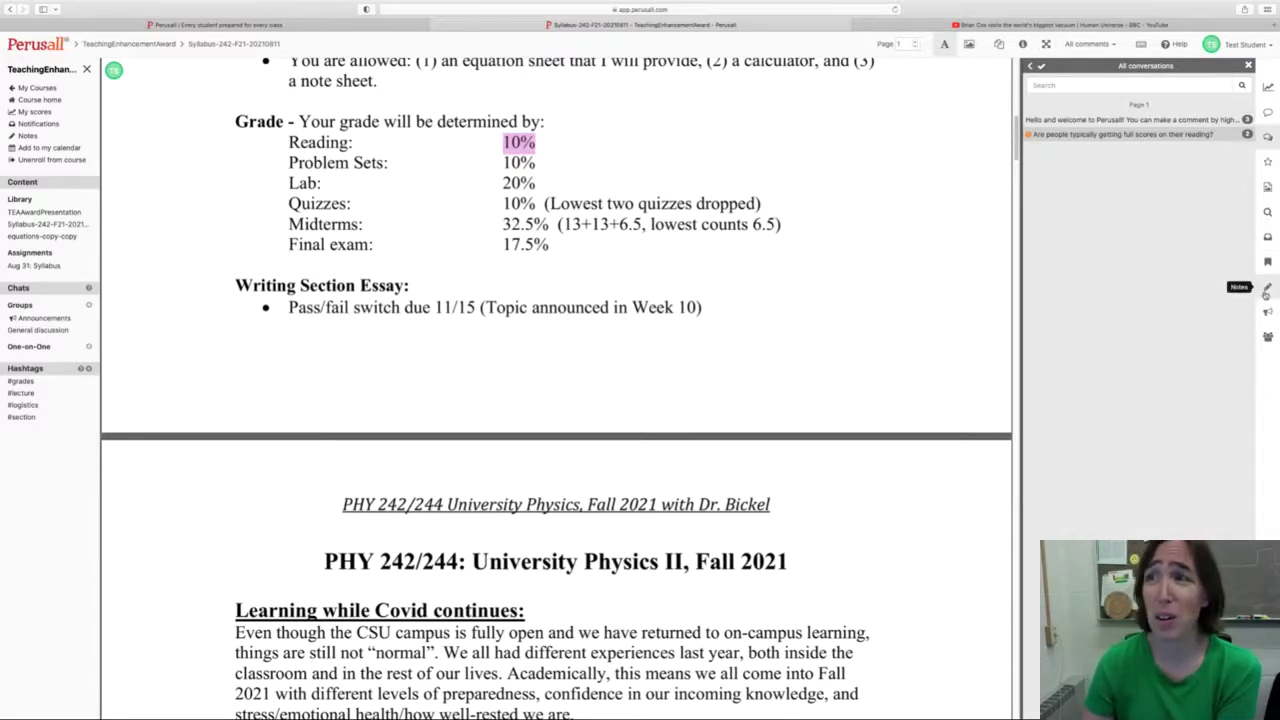
left_click(1268, 188)
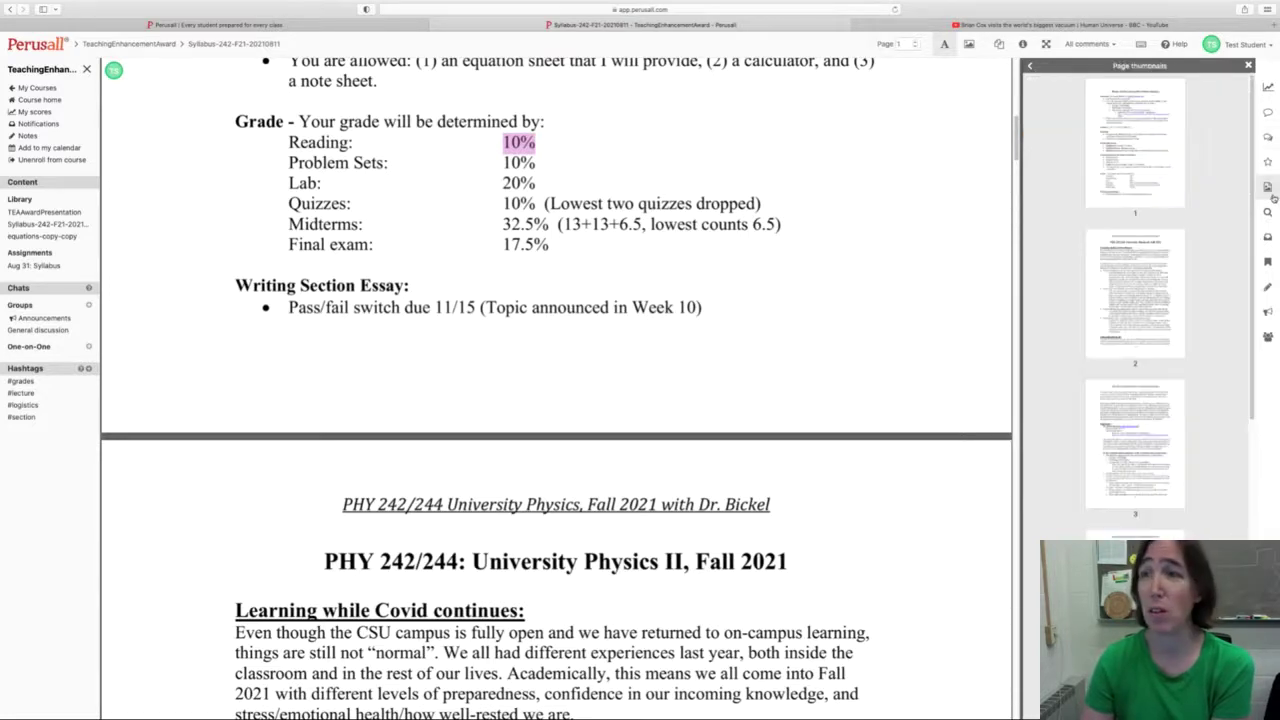
scroll(1193, 339, "down", 5)
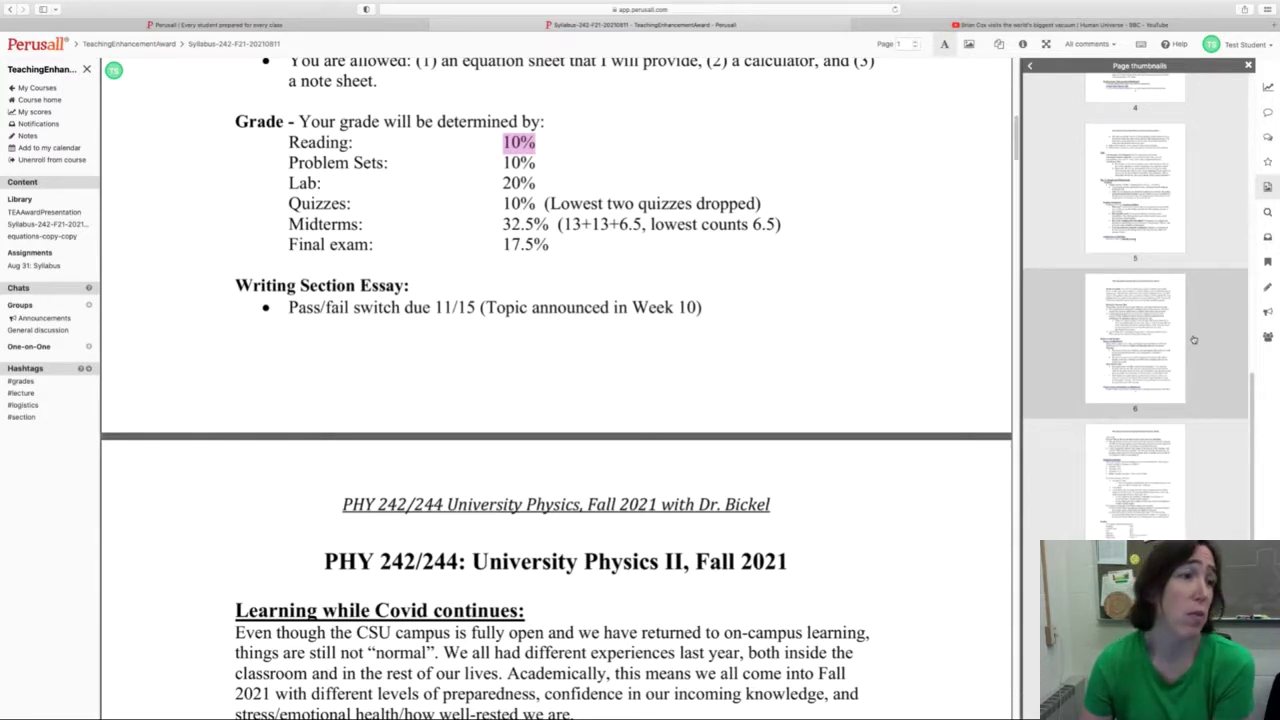
Start a one-on-one conversation with the instructor and send the message "Instructor I have a question".
left_click(89, 347)
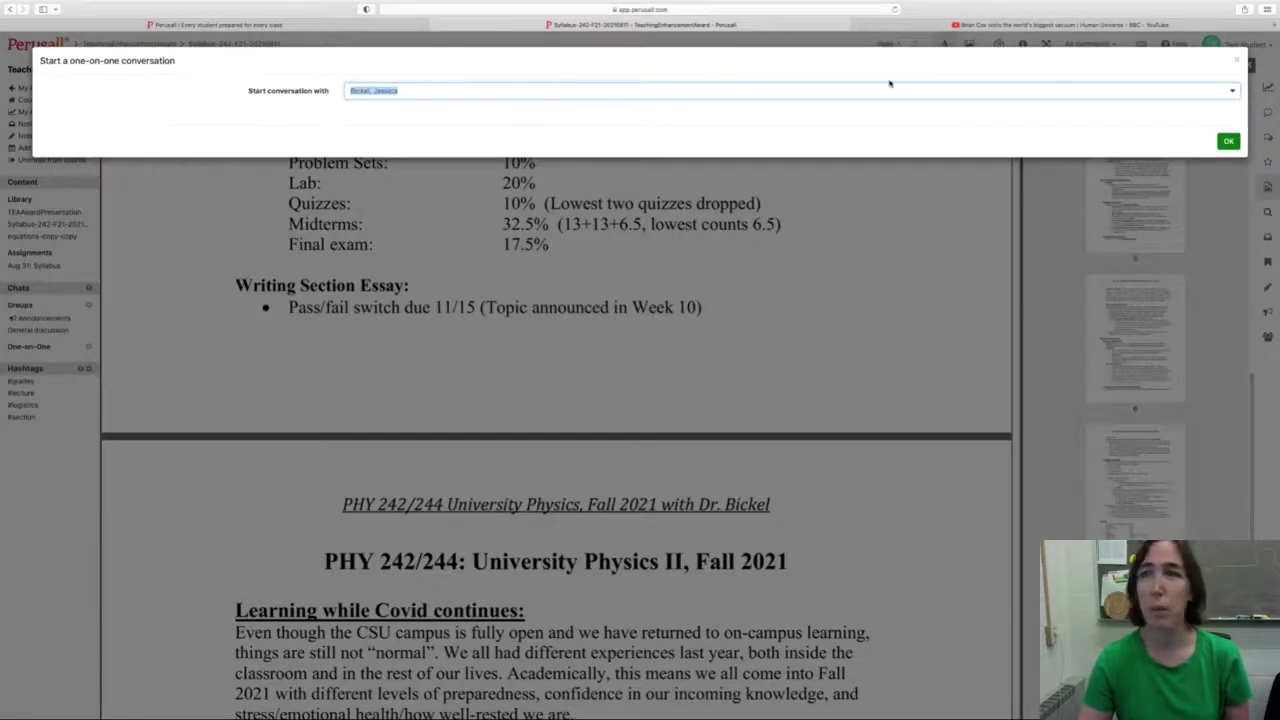
left_click(1220, 142)
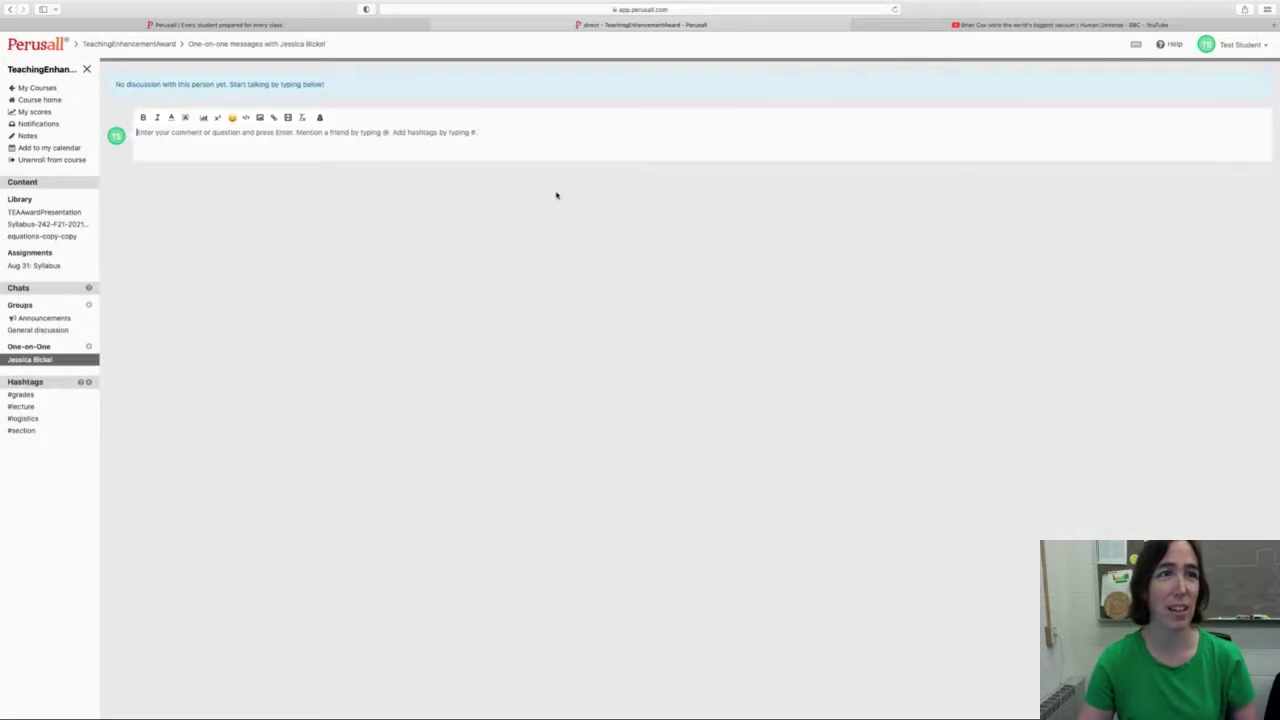
type("#")
key("BackSpace")
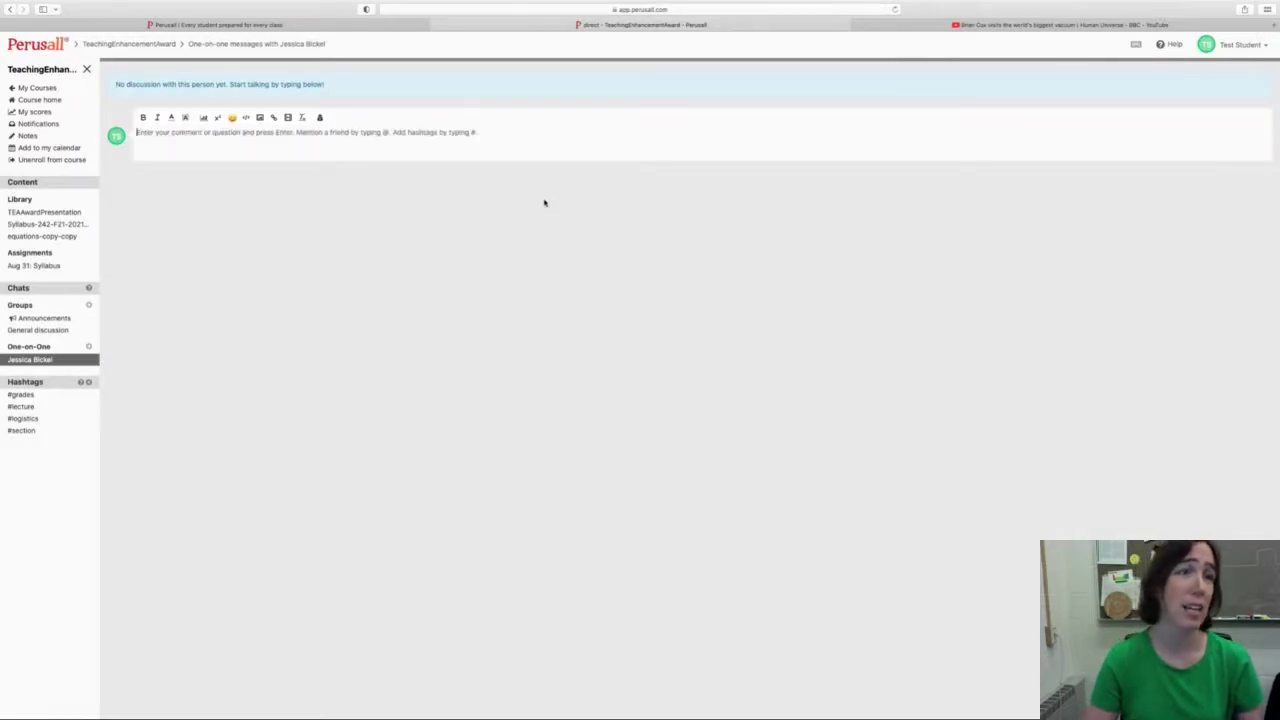
type("#sta")
type("ructor ")
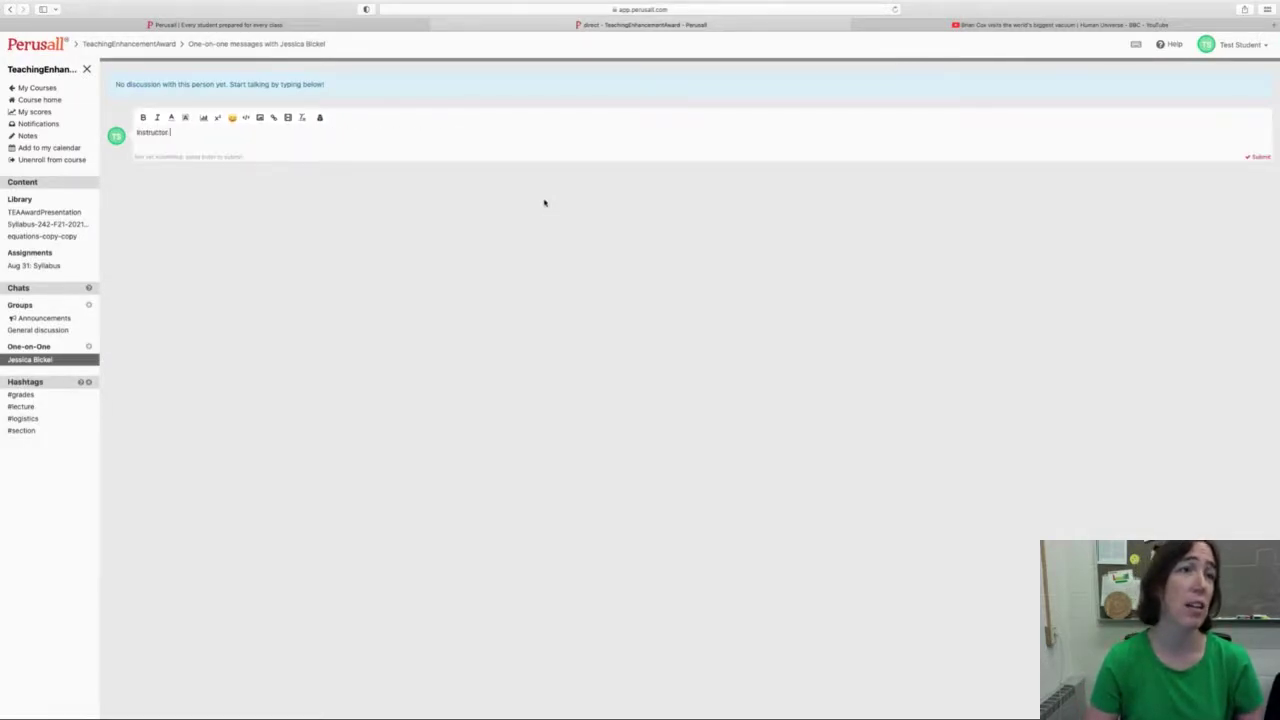
type("I have a ques")
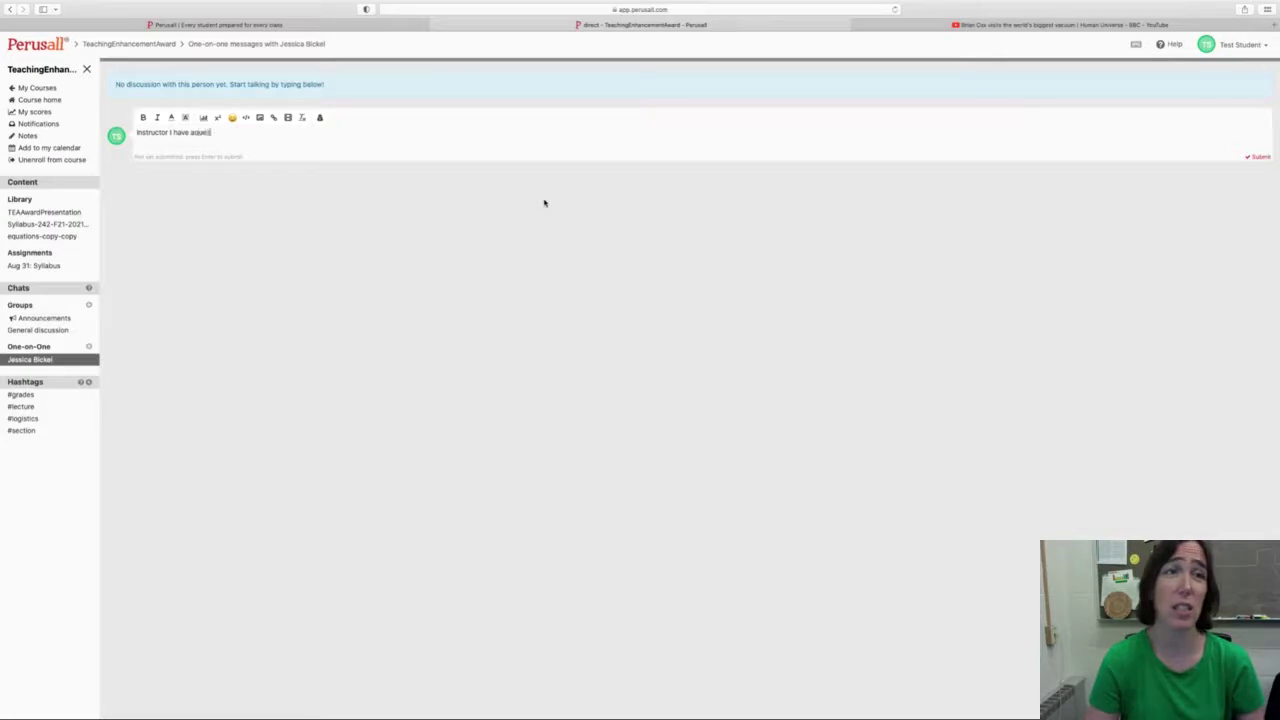
type("tion")
key("Return")
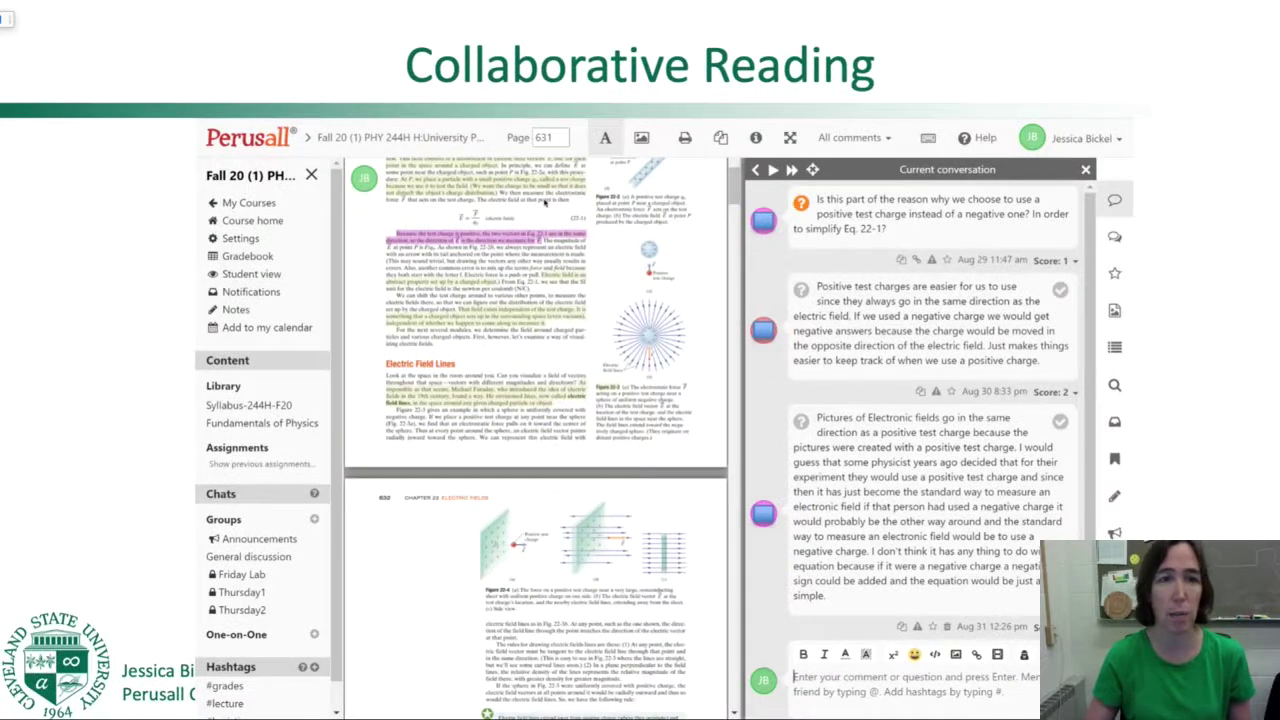
key("Left")
key("Left")
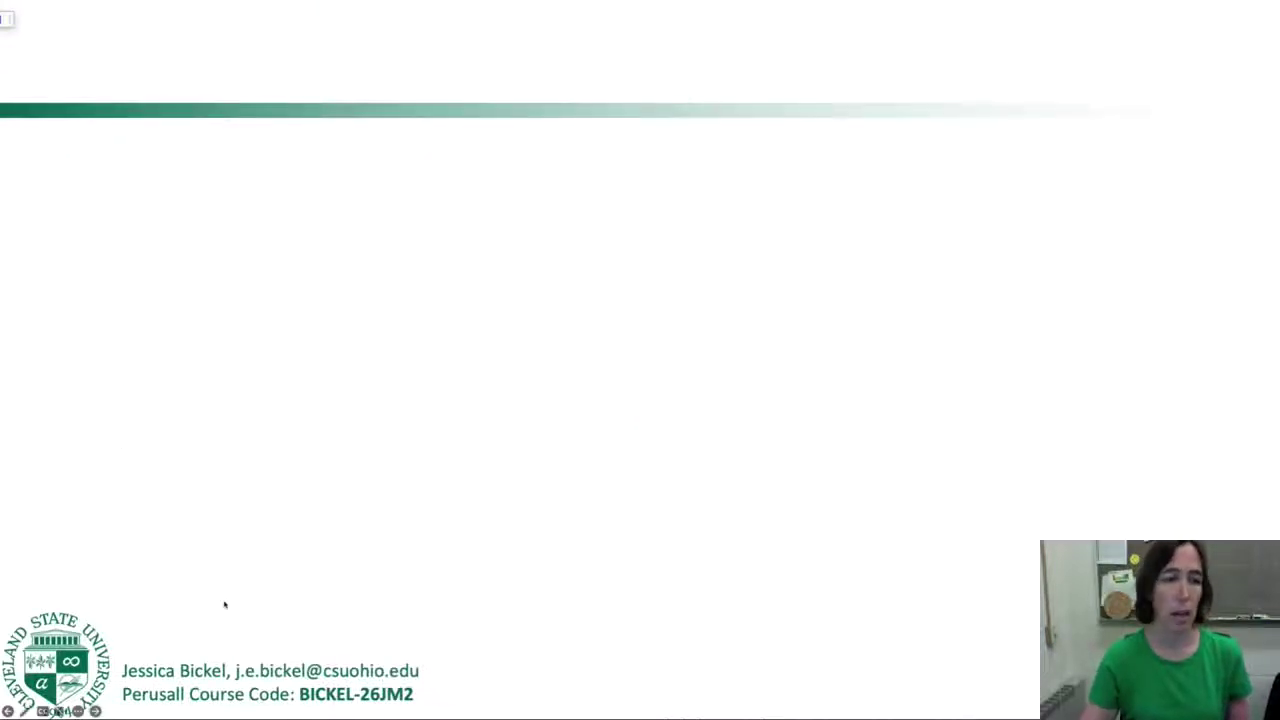